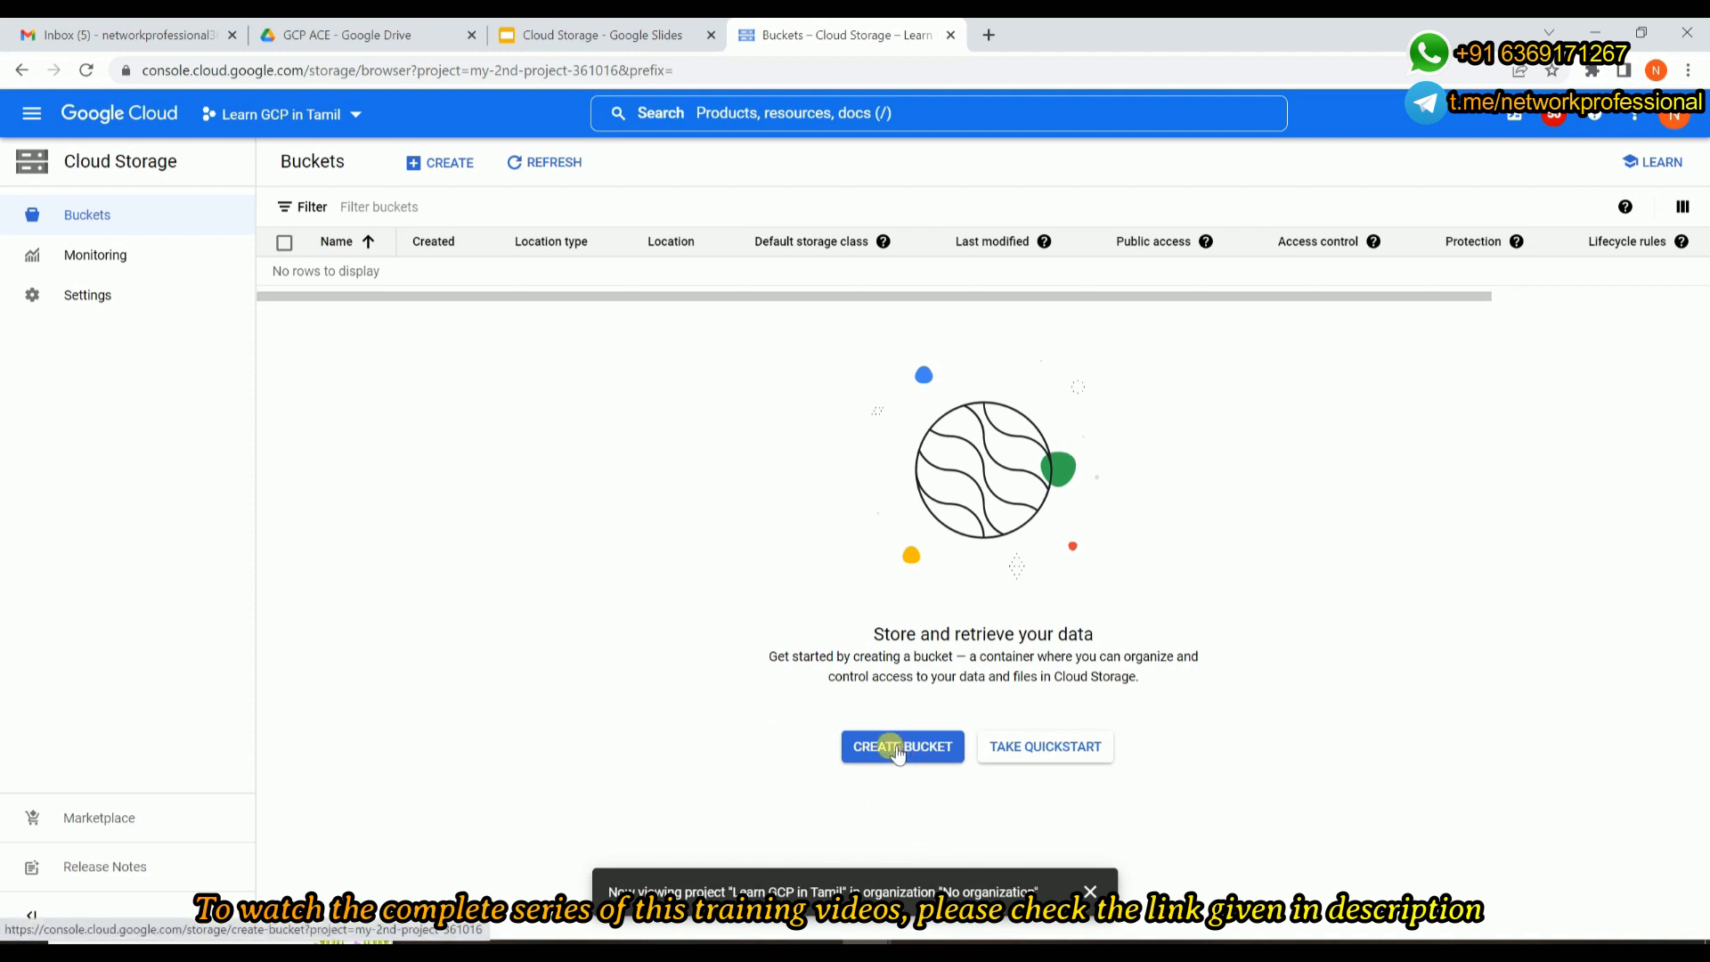
Start creating a new Cloud Storage bucket.
left_click(931, 757)
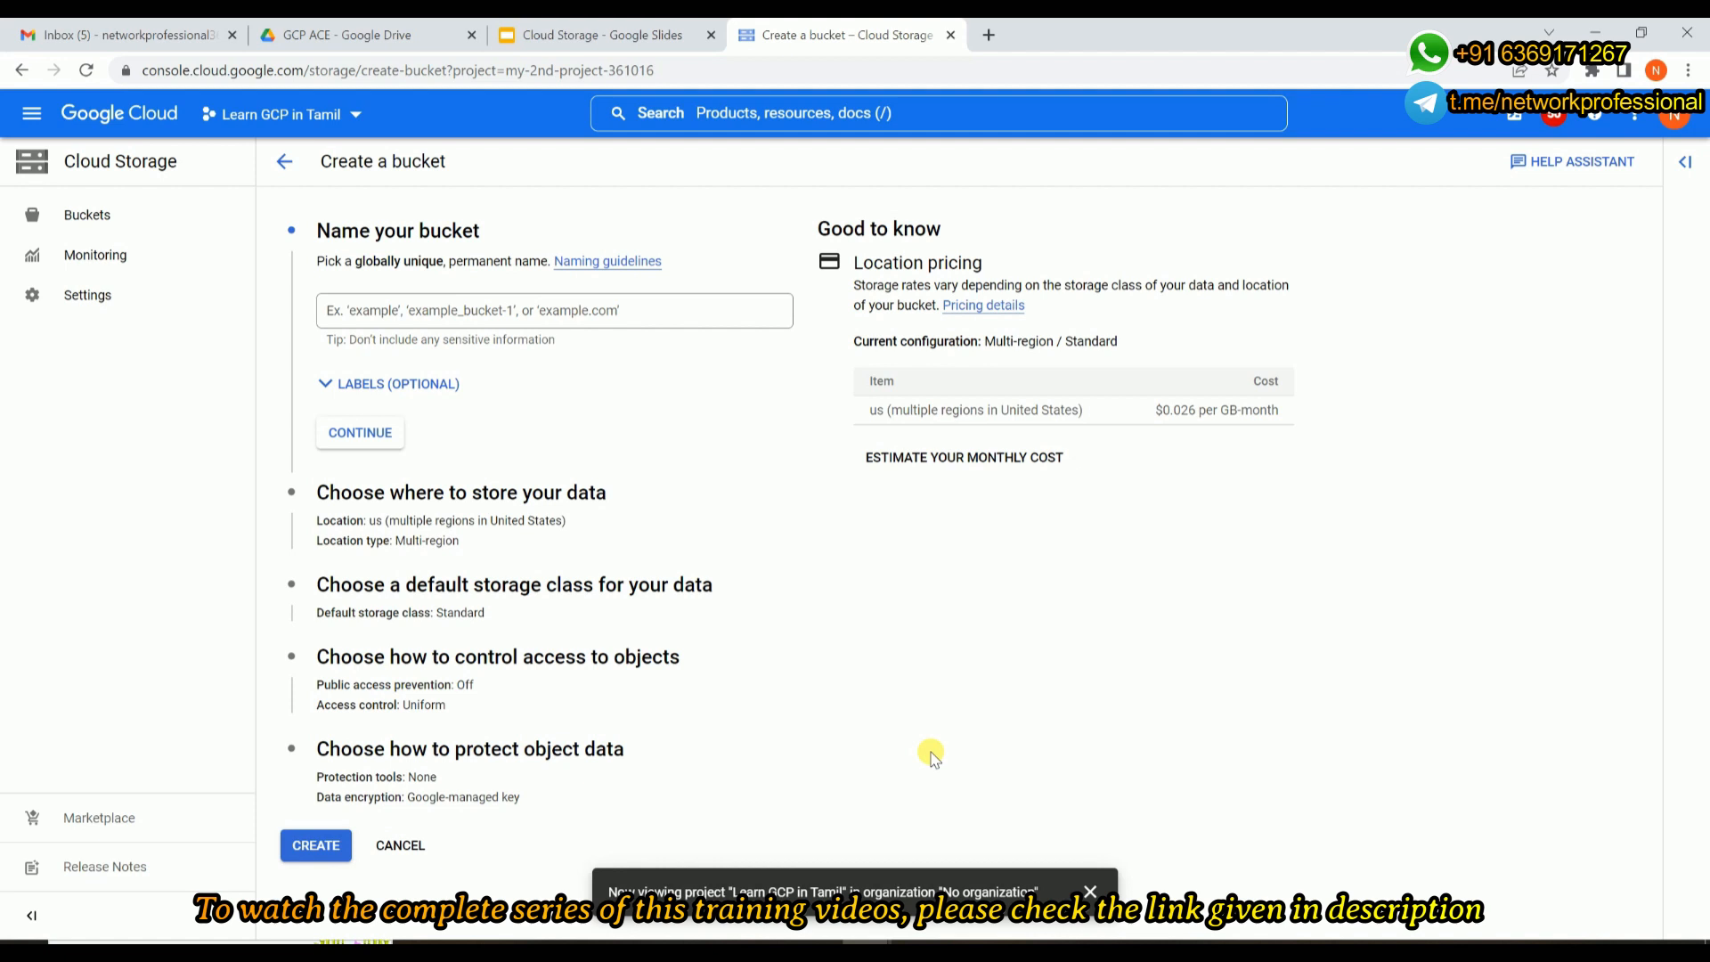
left_click(657, 316)
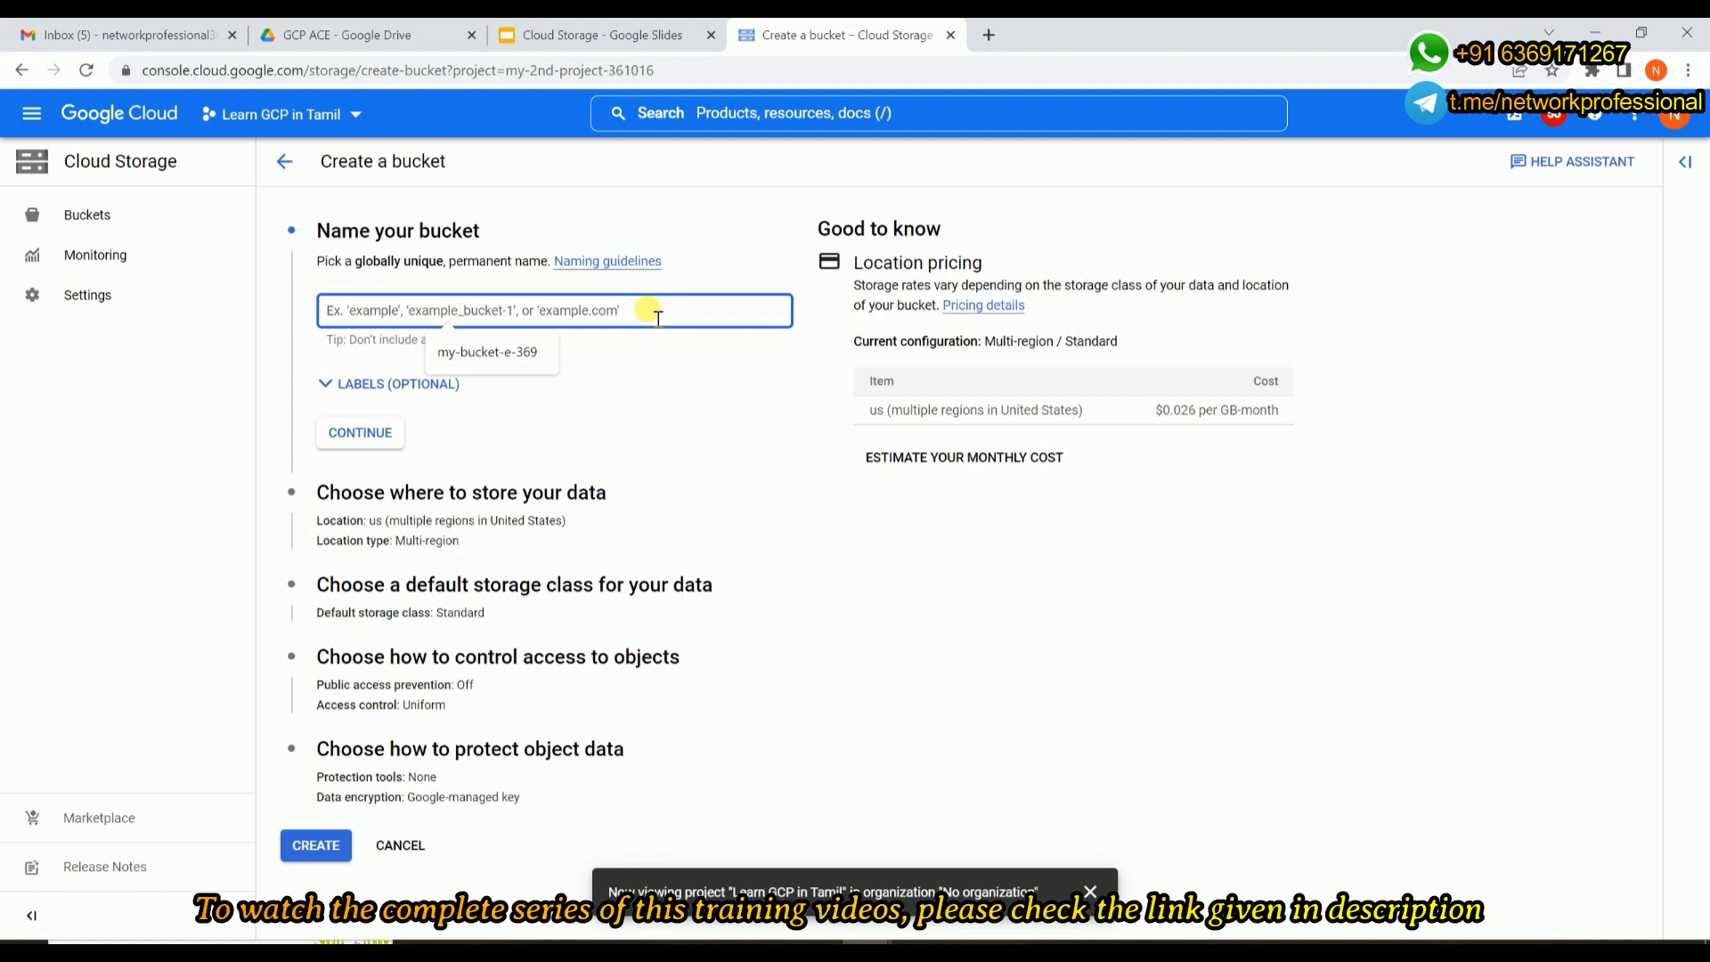
left_click(726, 397)
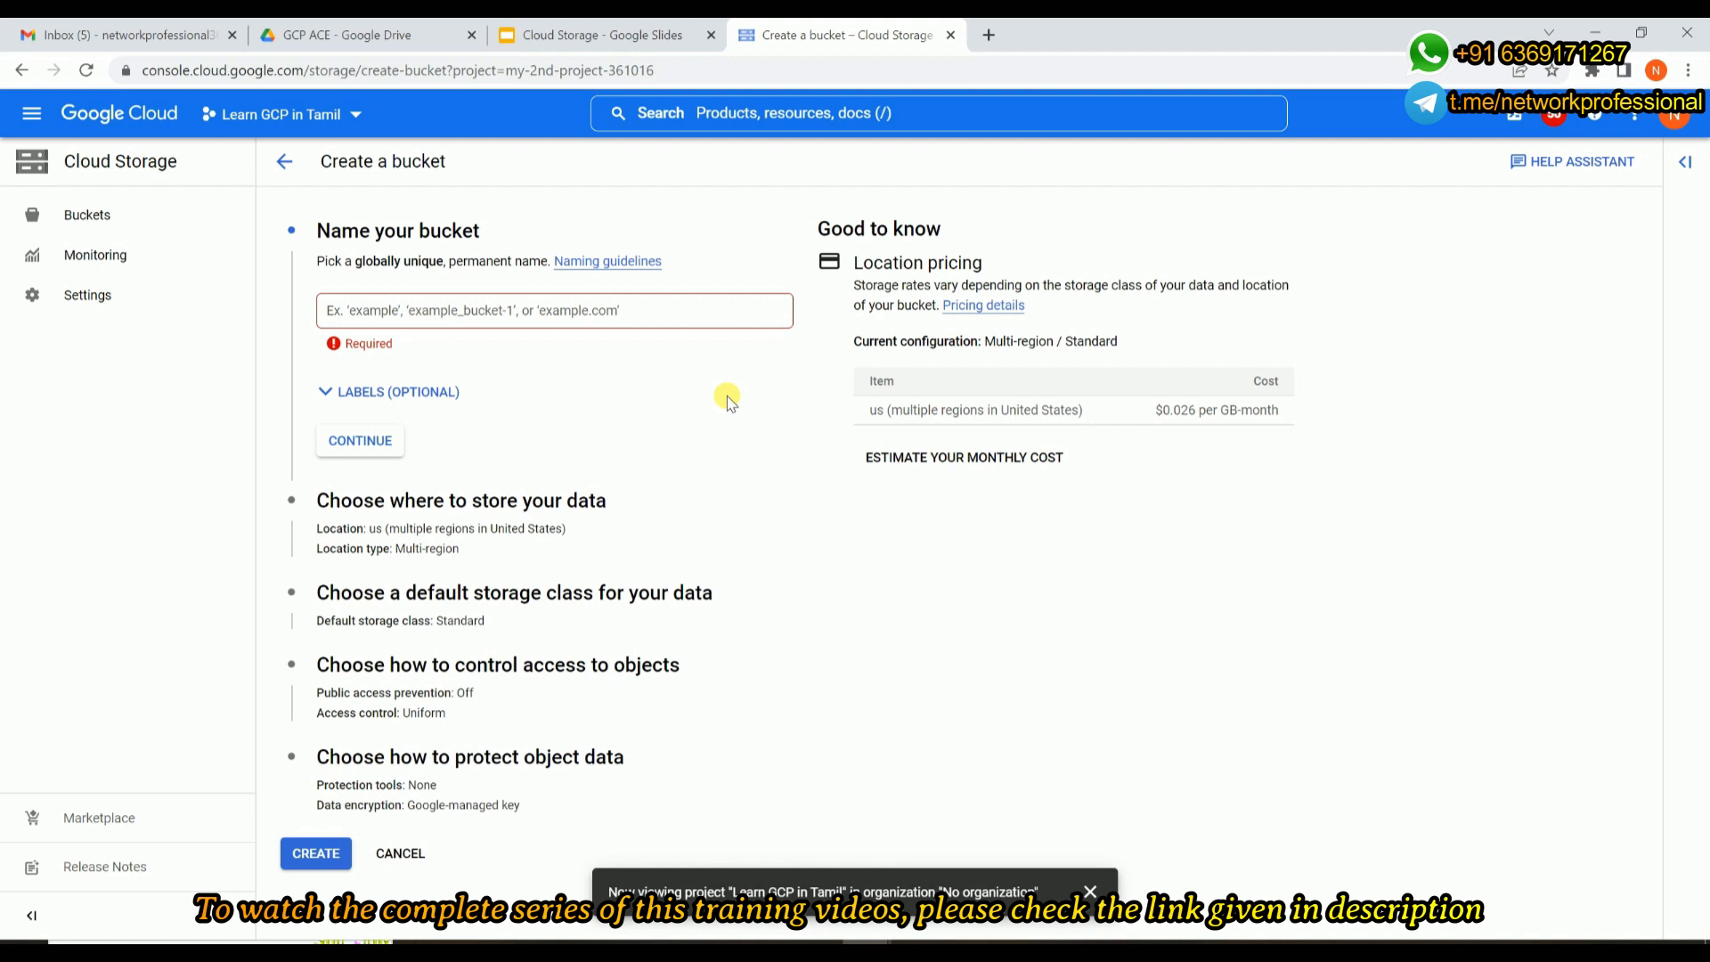
Try "test" as the bucket name, and clear the name again.
left_click(537, 312)
type("te")
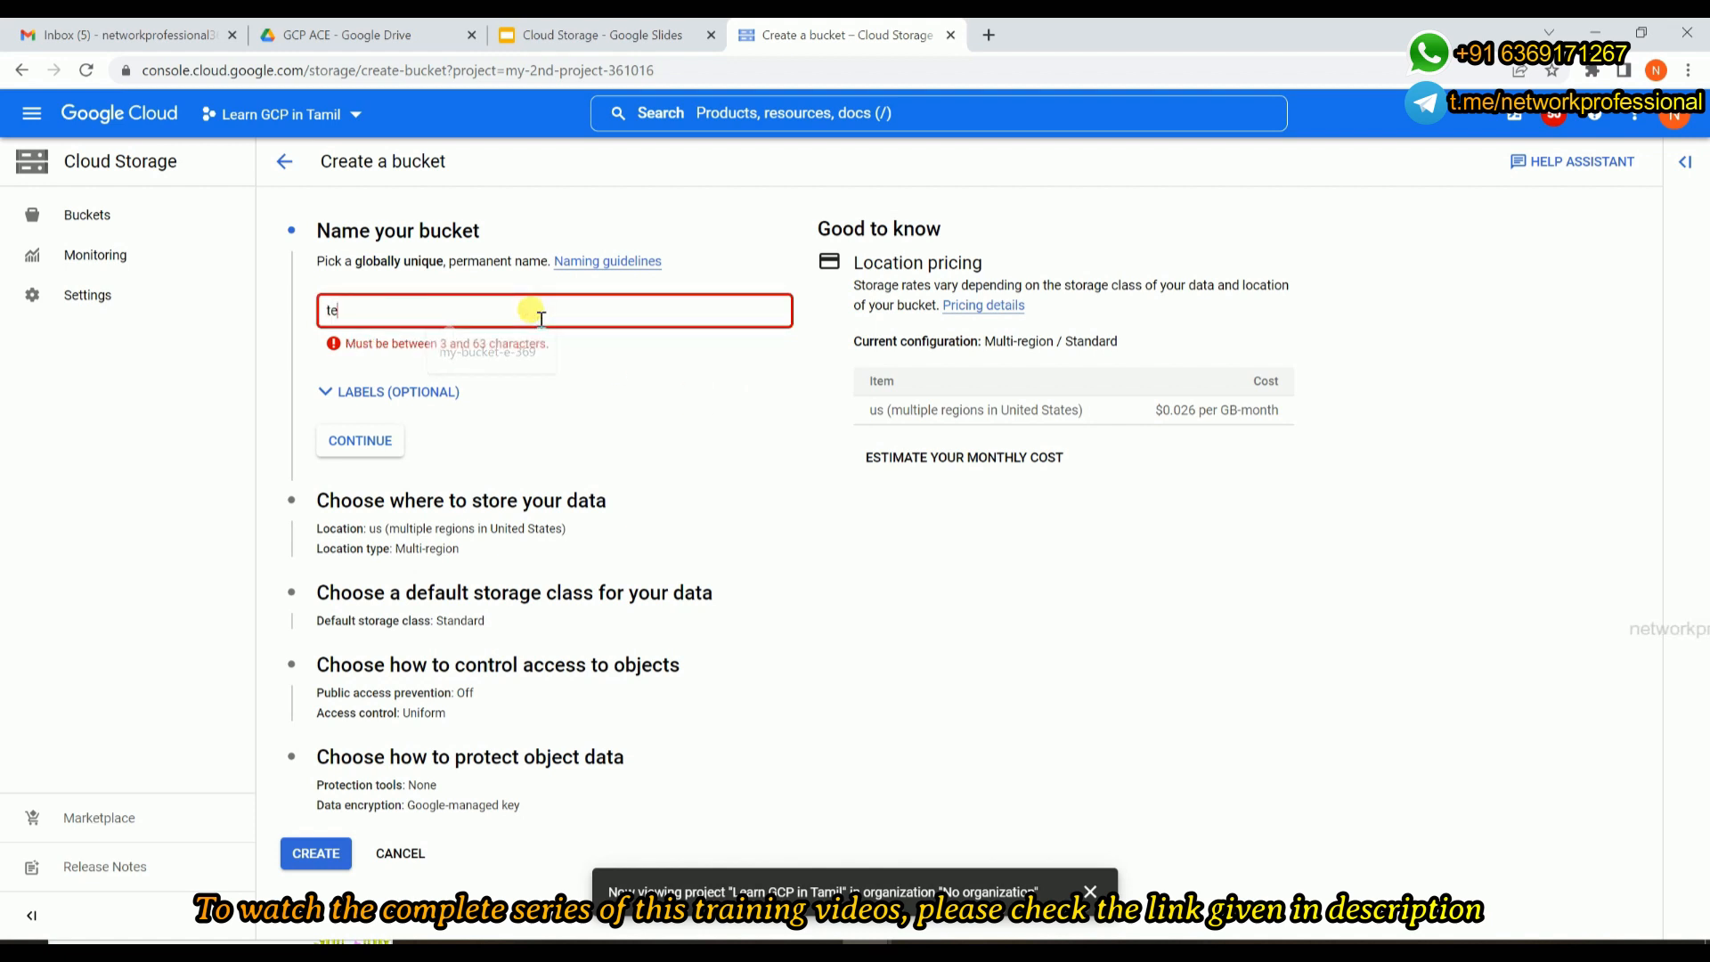
type("st")
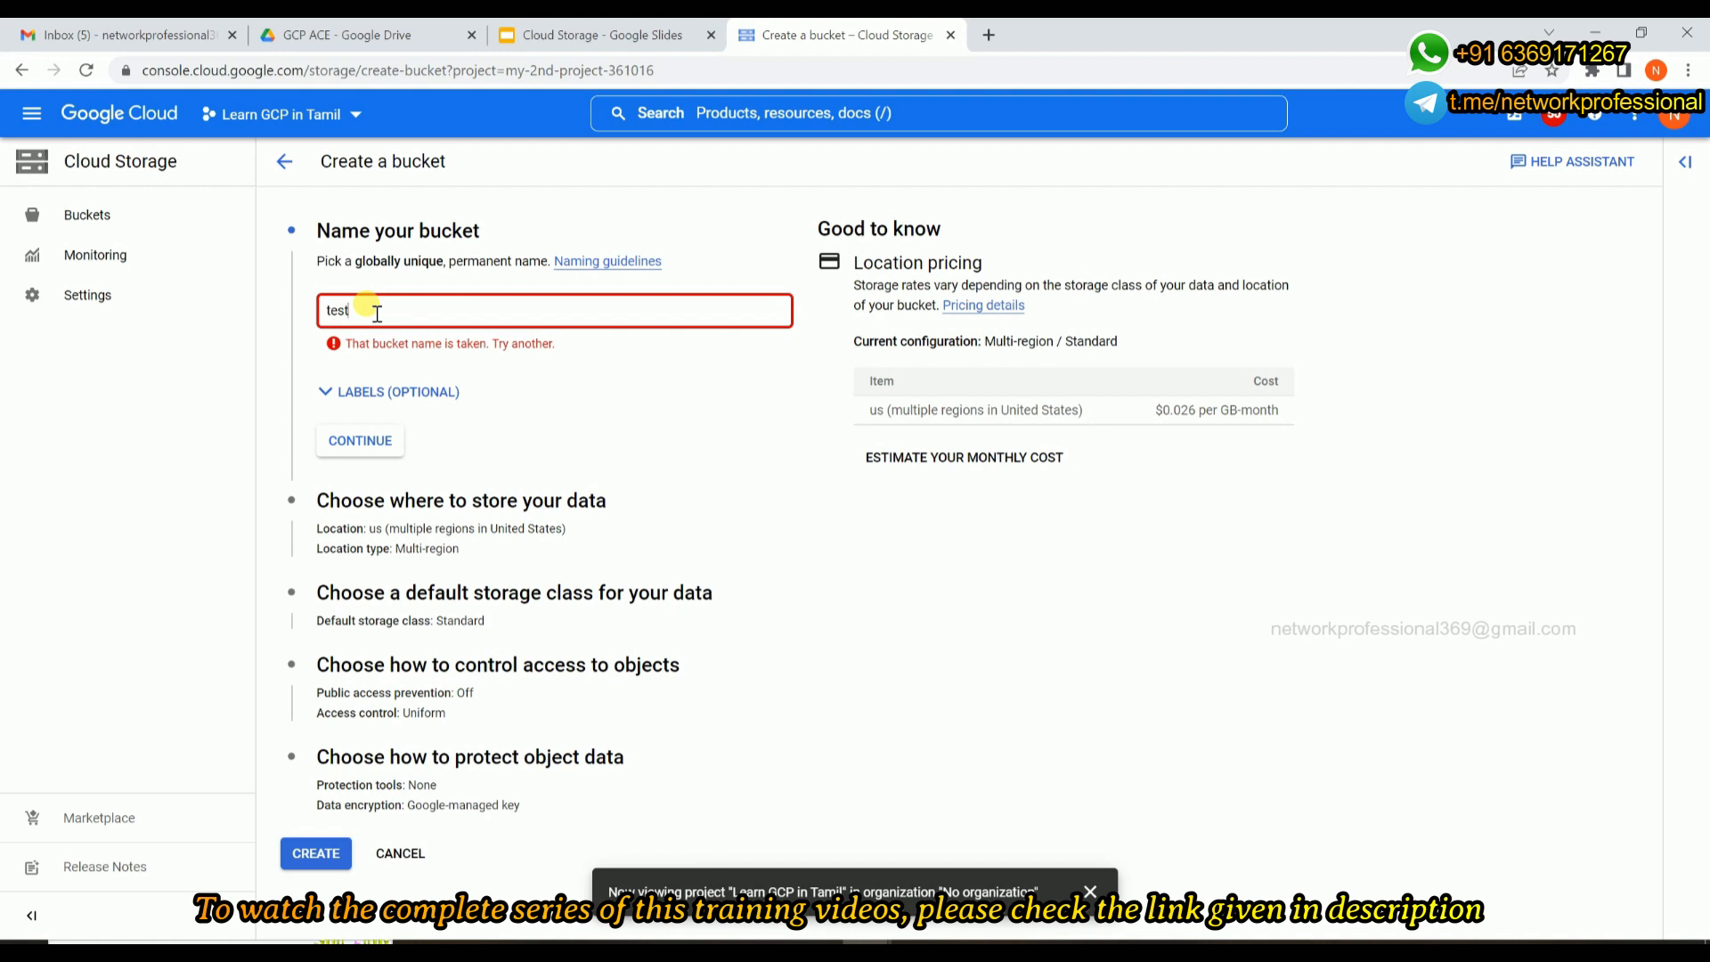
double_click(335, 310)
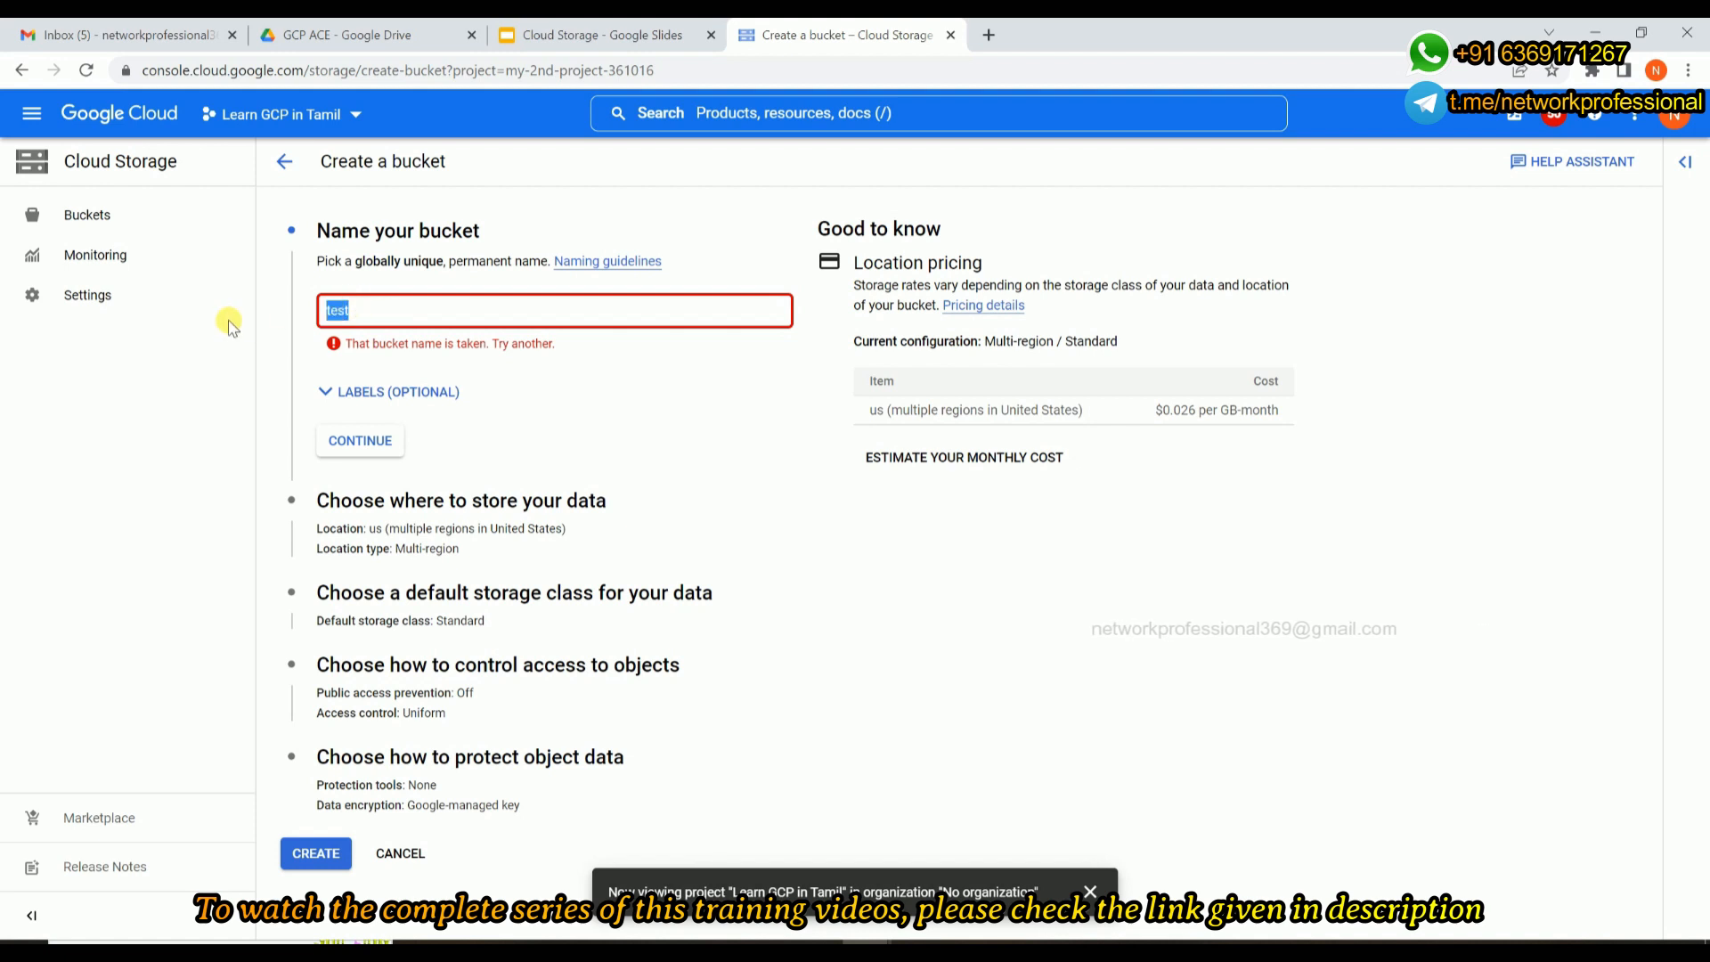
key("BackSpace")
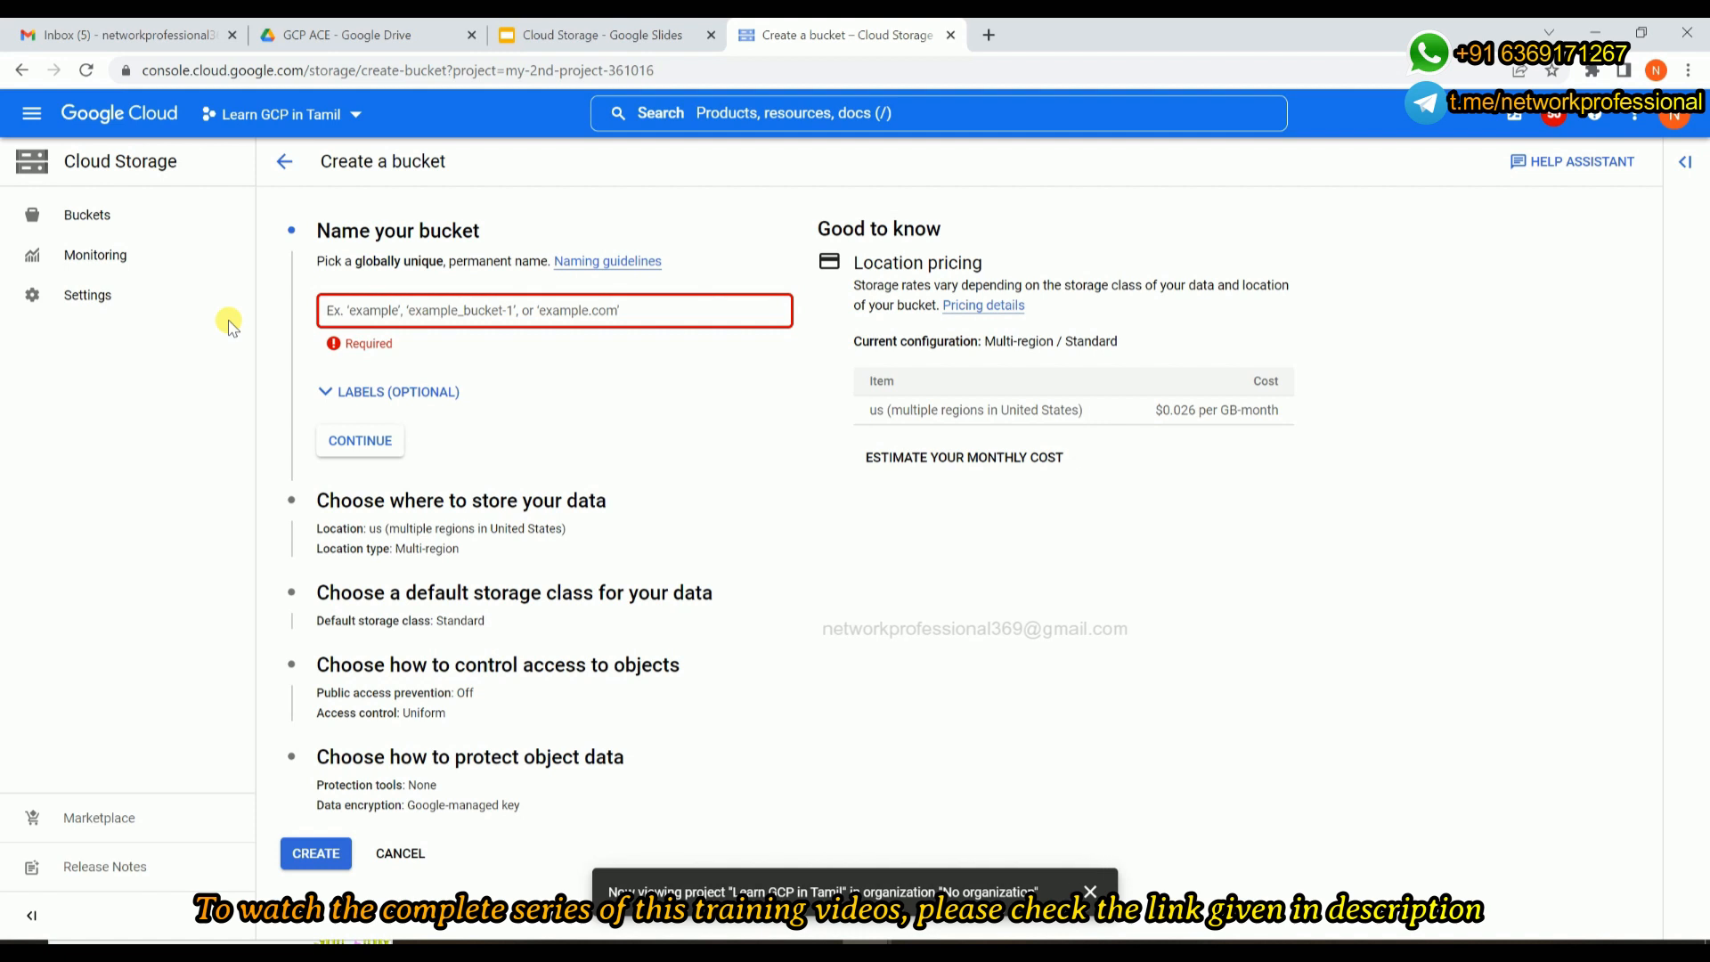
Name the bucket "my-bucket-t-369" and continue to the choice of where to store the data.
type("m")
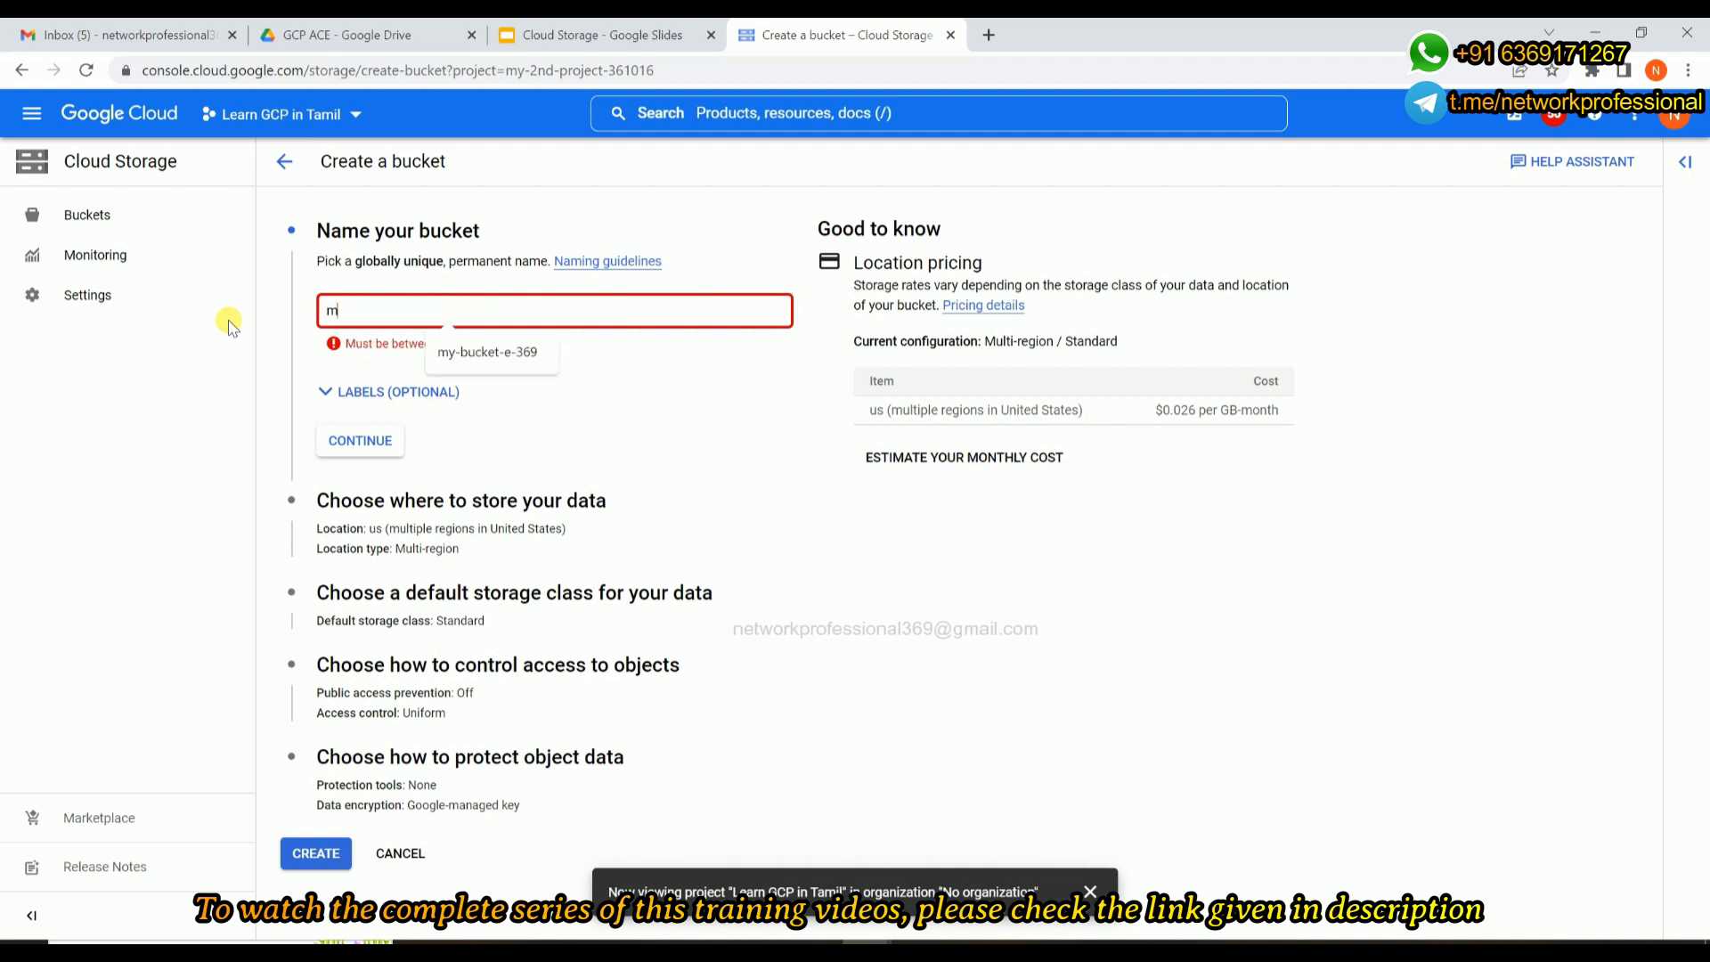
type("y-buc")
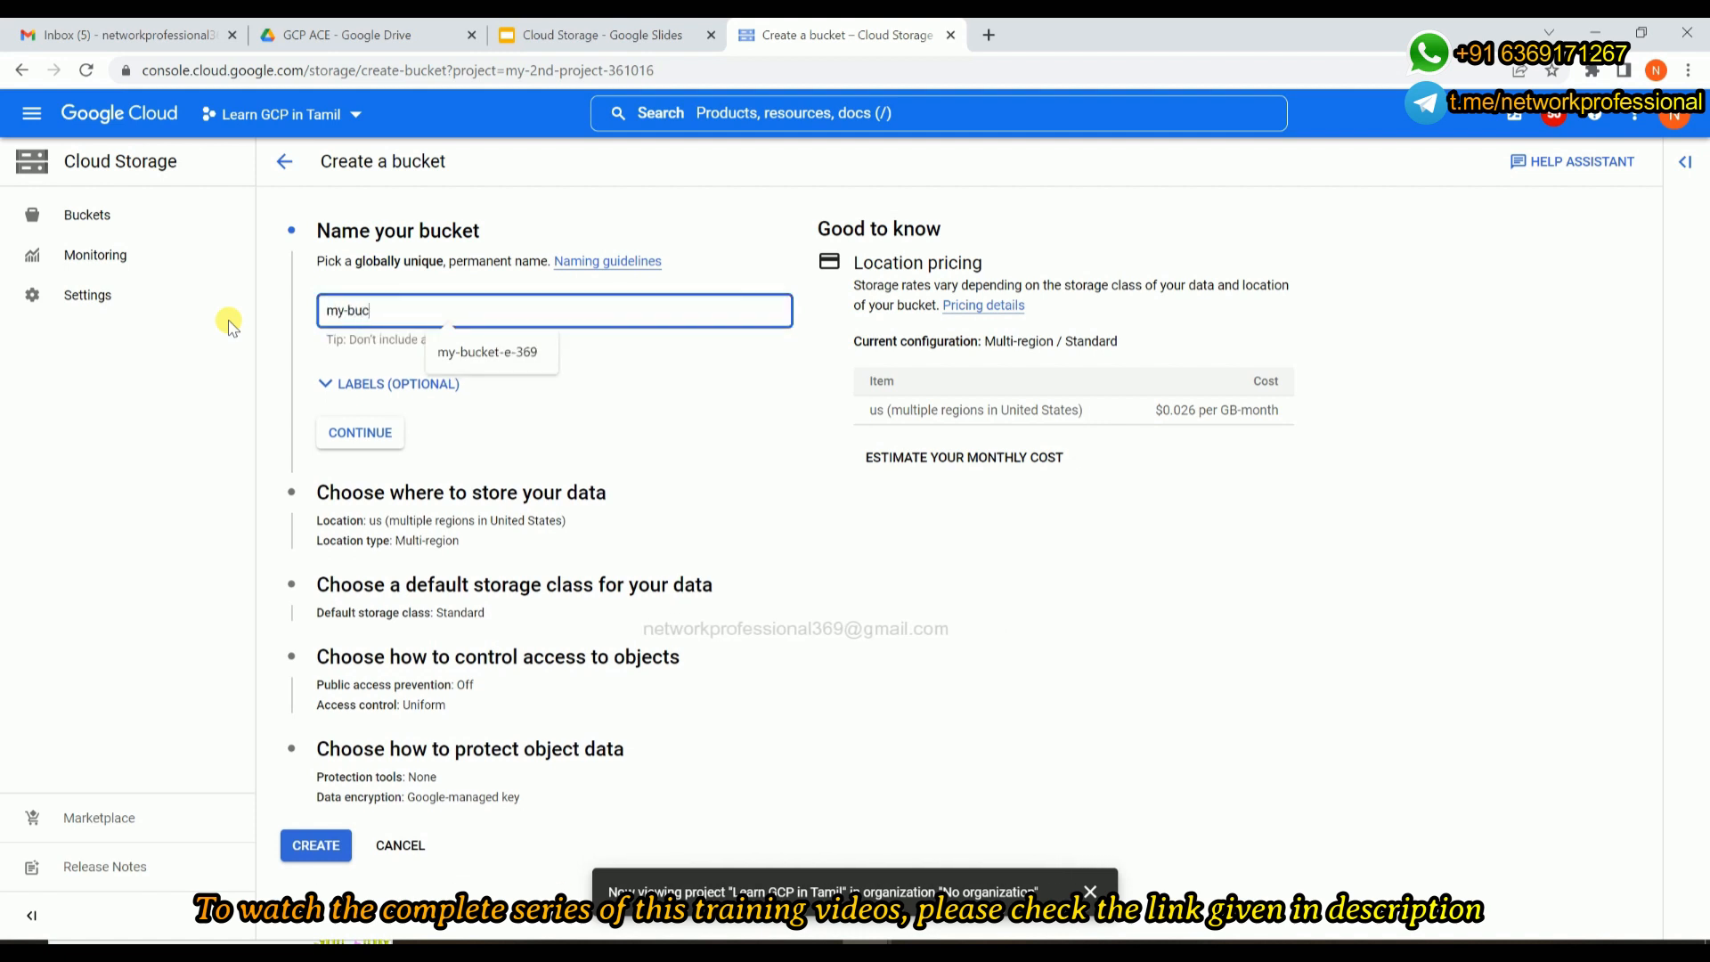
type("ket-")
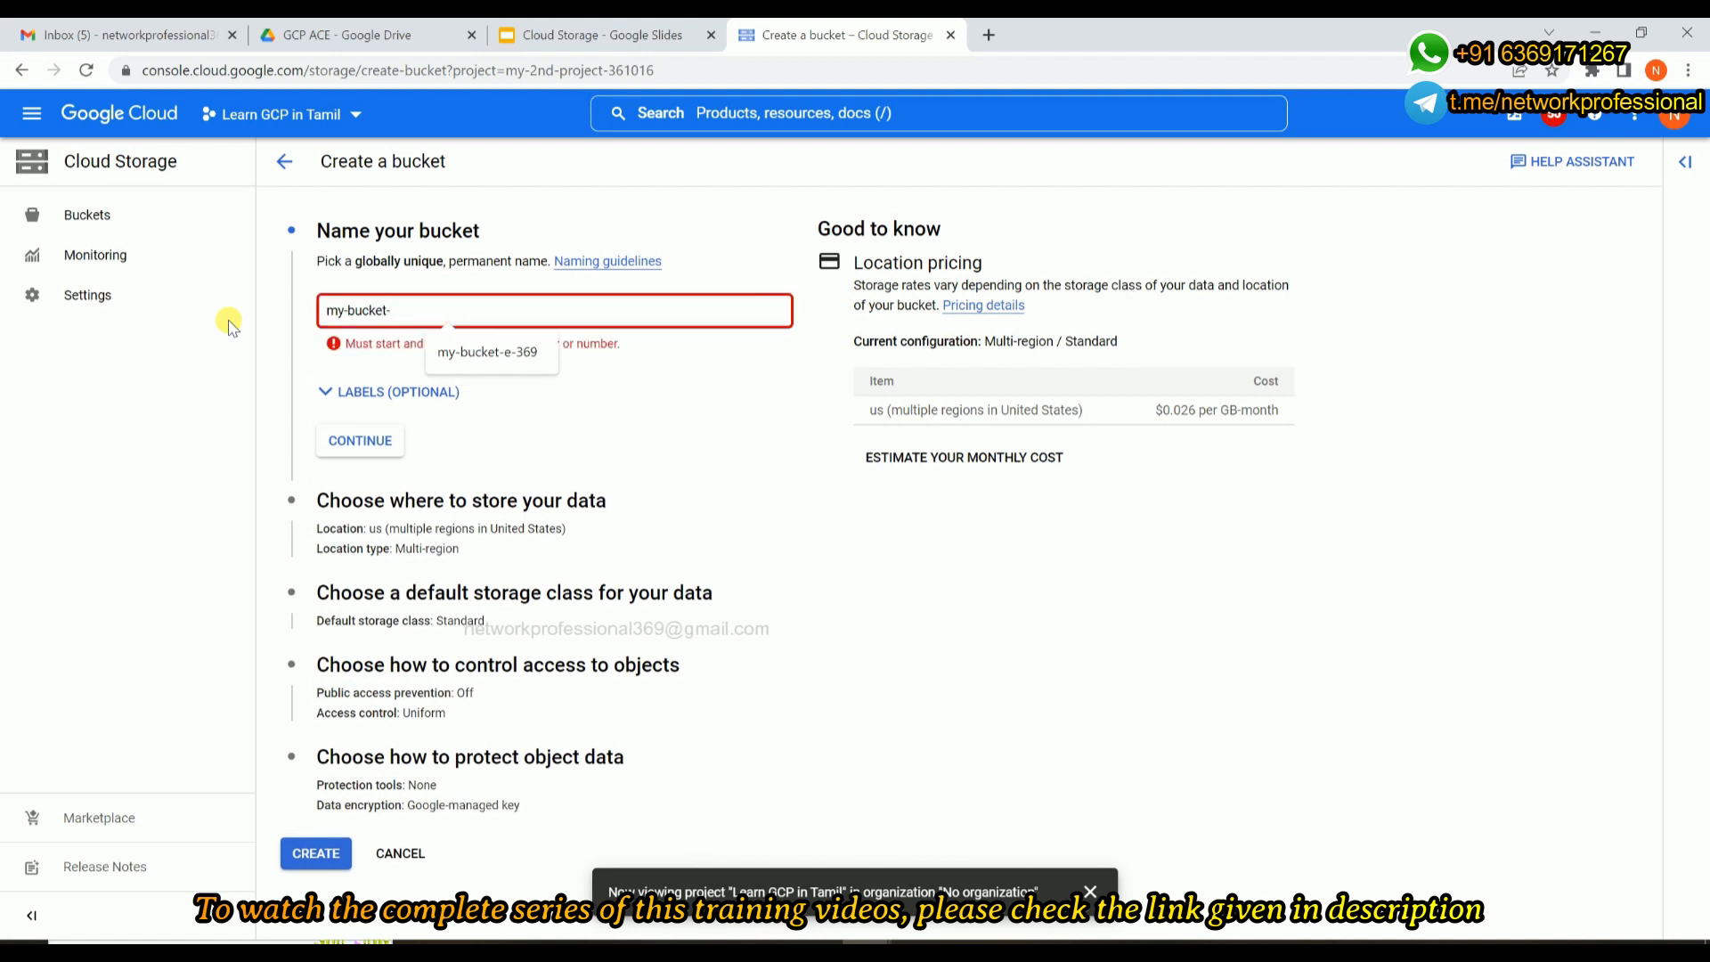
type("t-36")
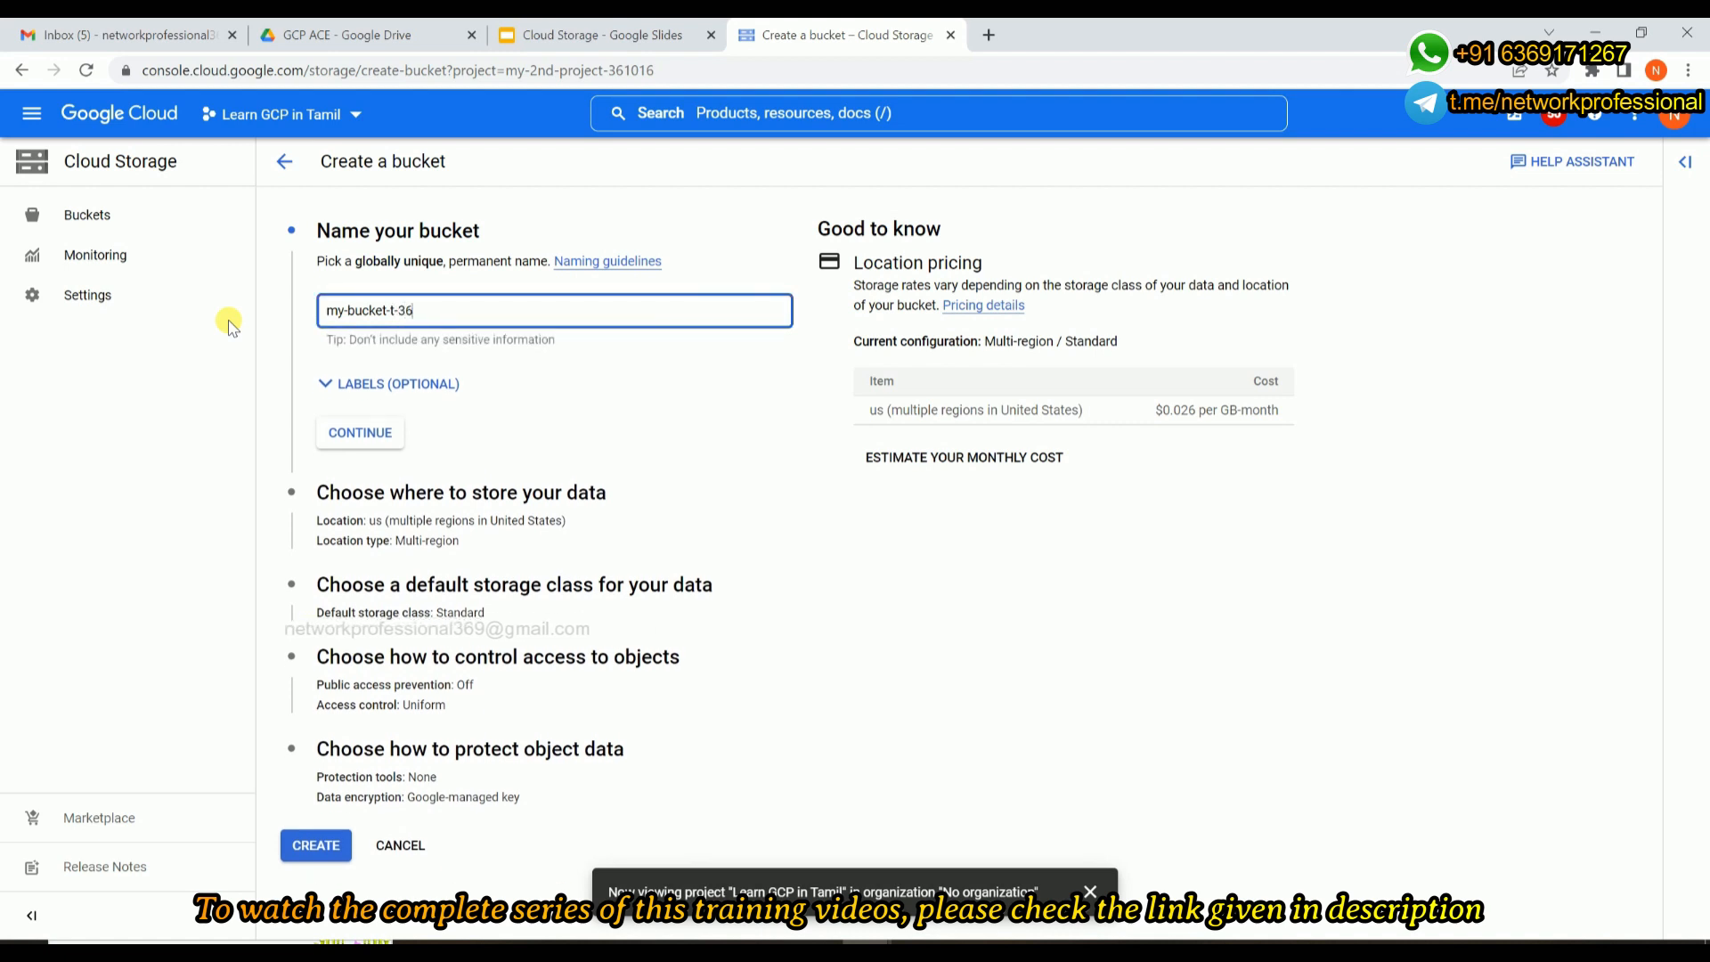
type("9")
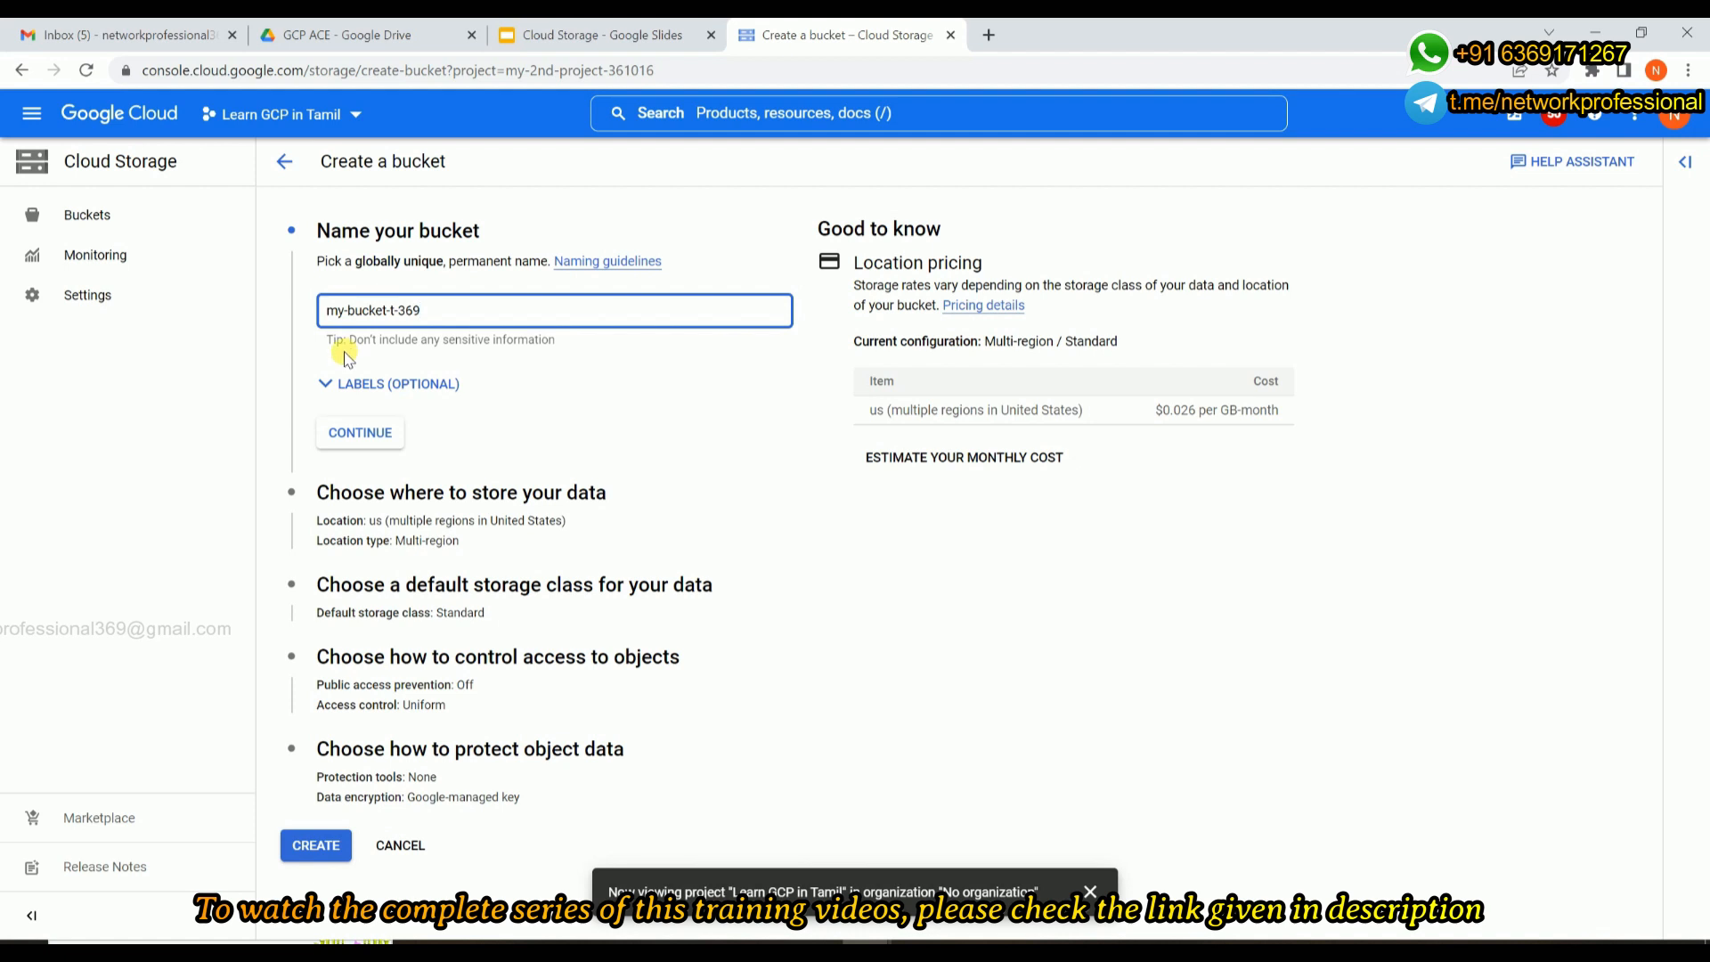
left_click(548, 365)
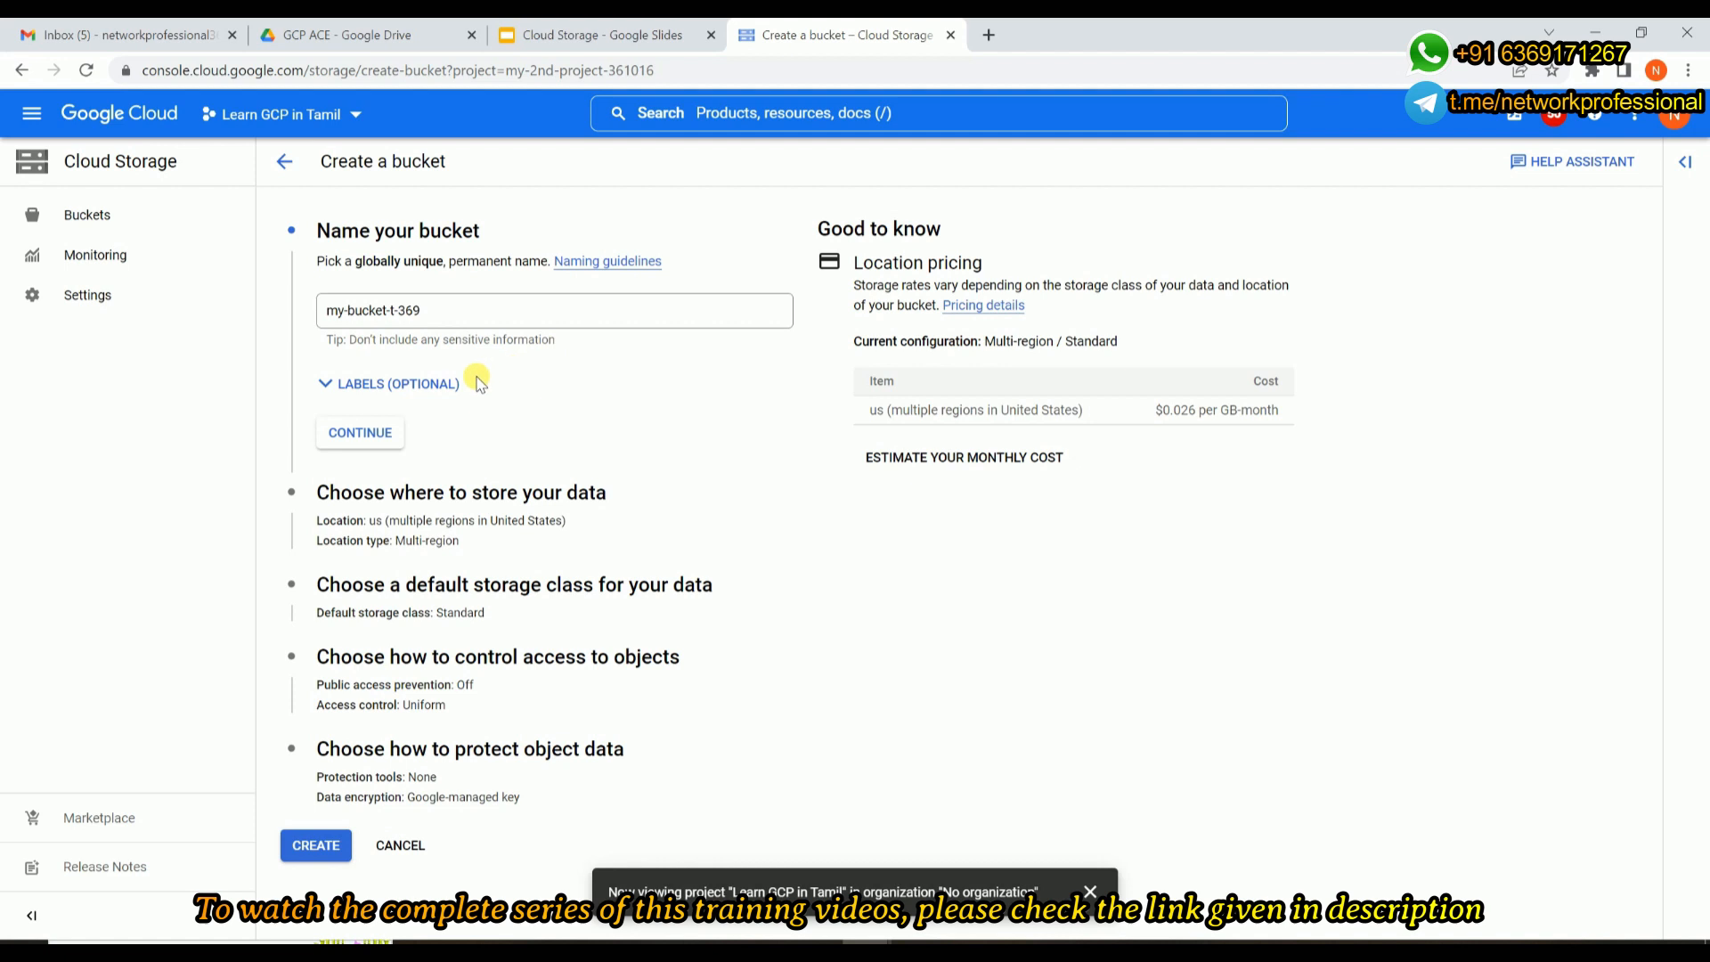
left_click(370, 435)
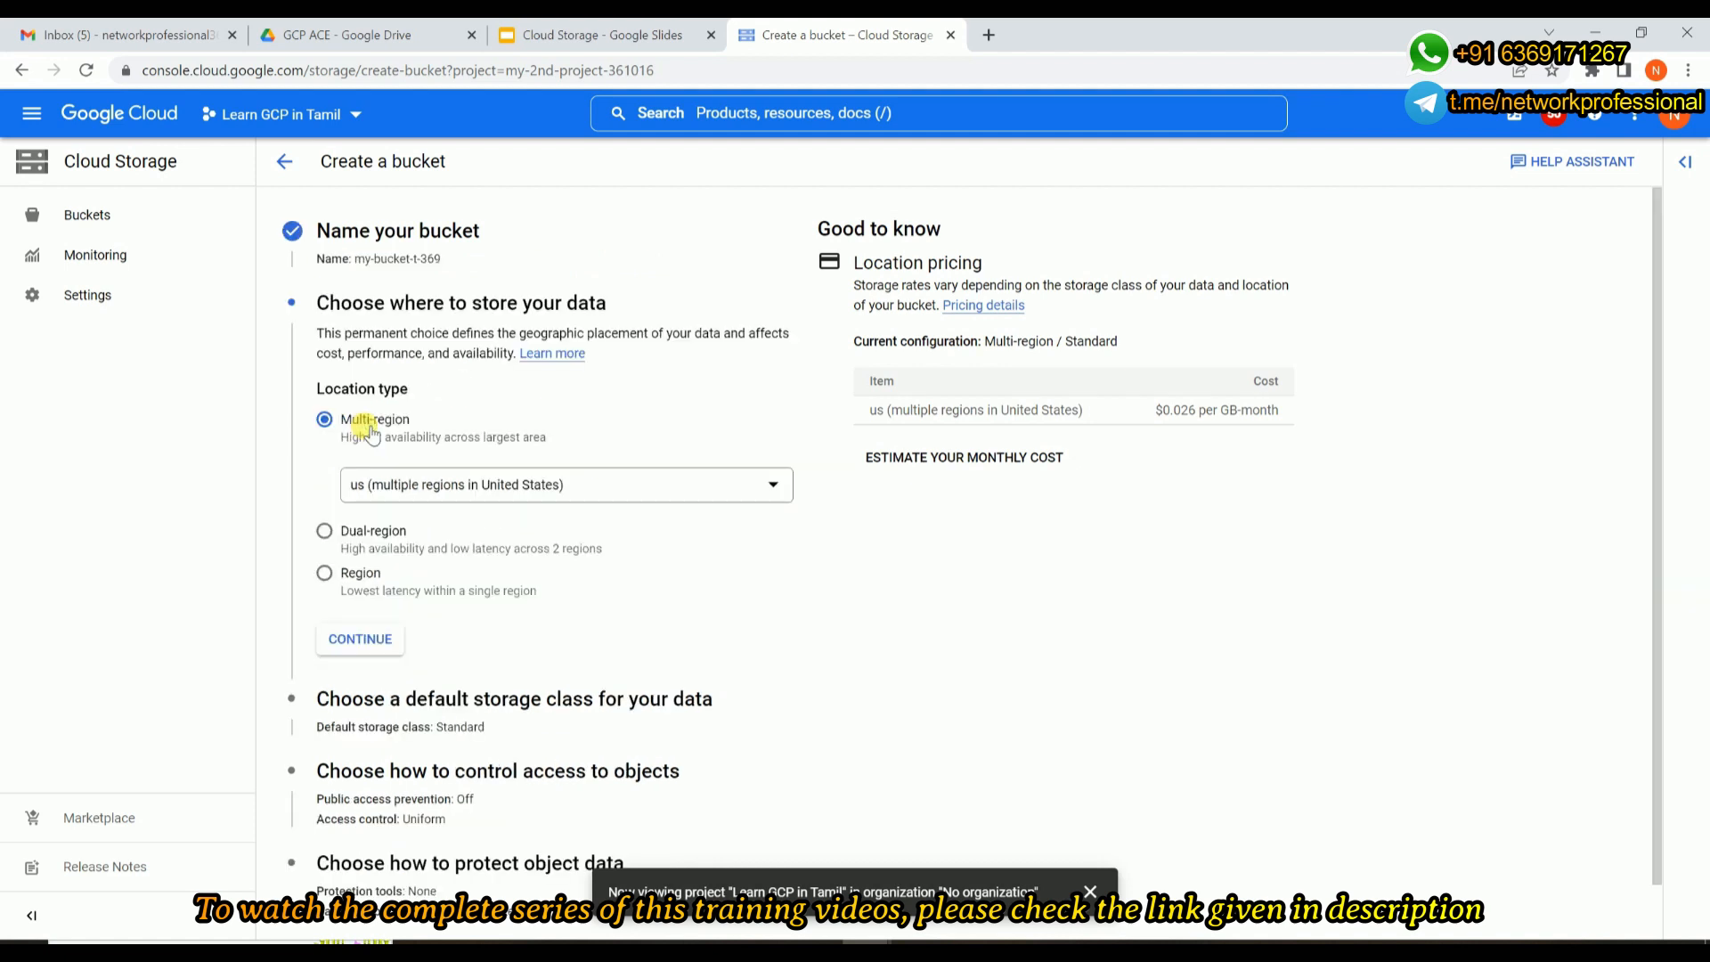
Choose the Region location type and look through the whole list of single regions.
double_click(352, 387)
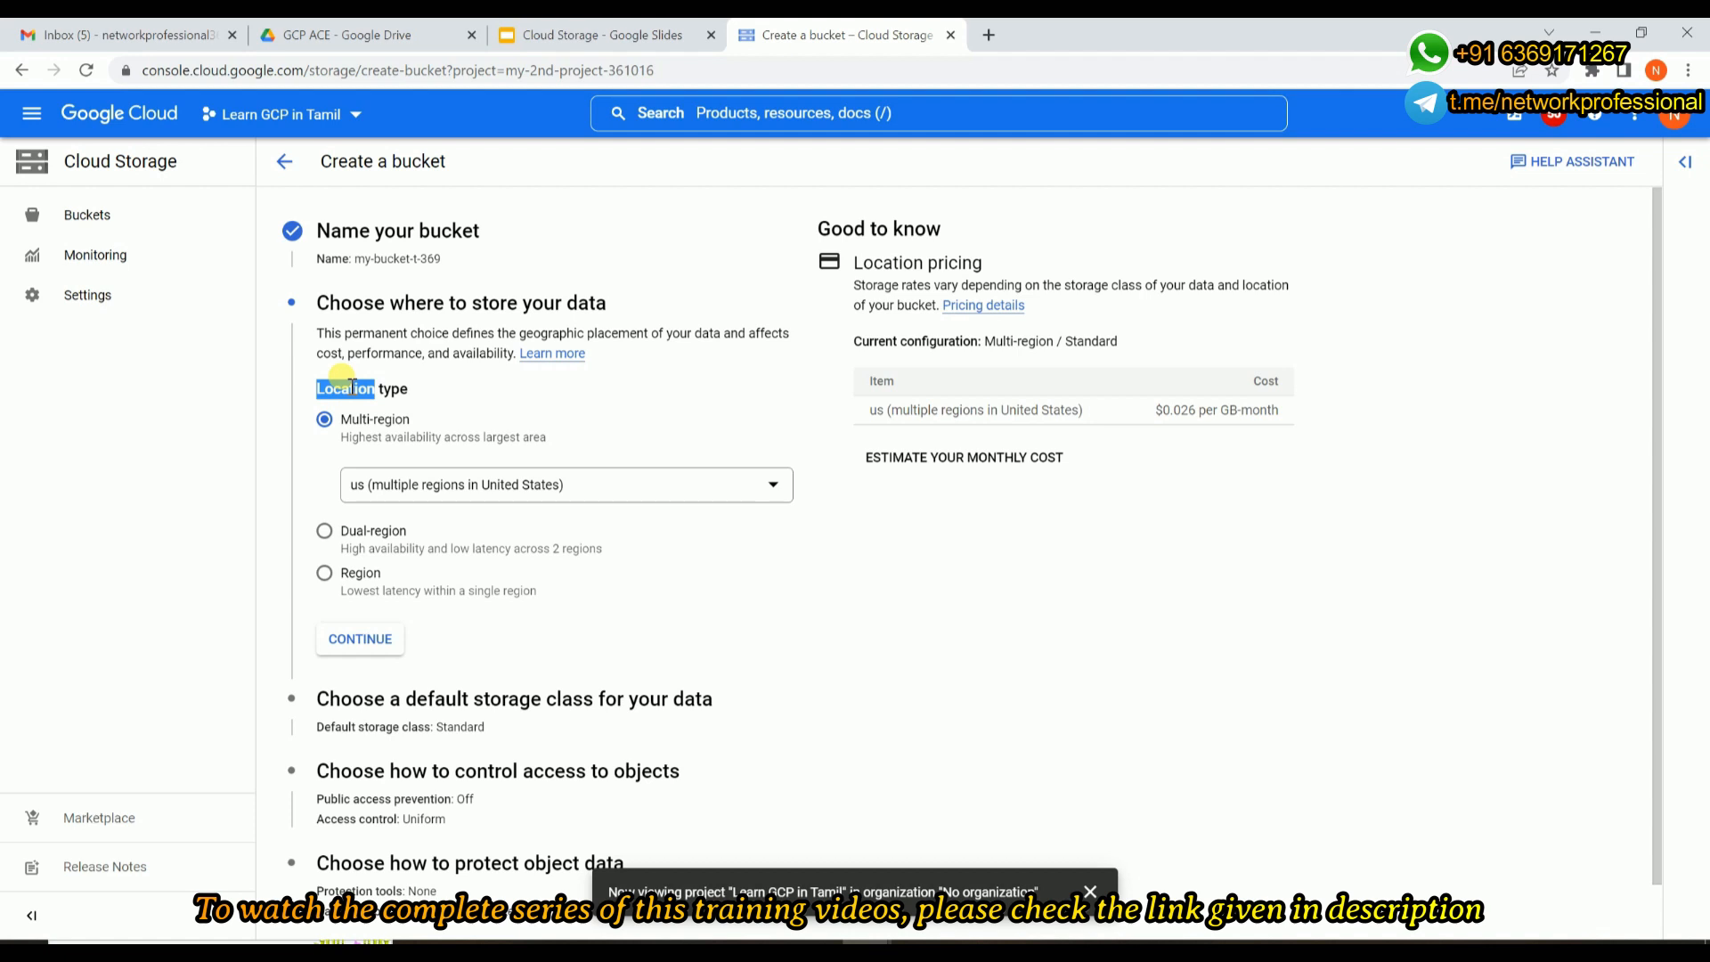
left_click(368, 575)
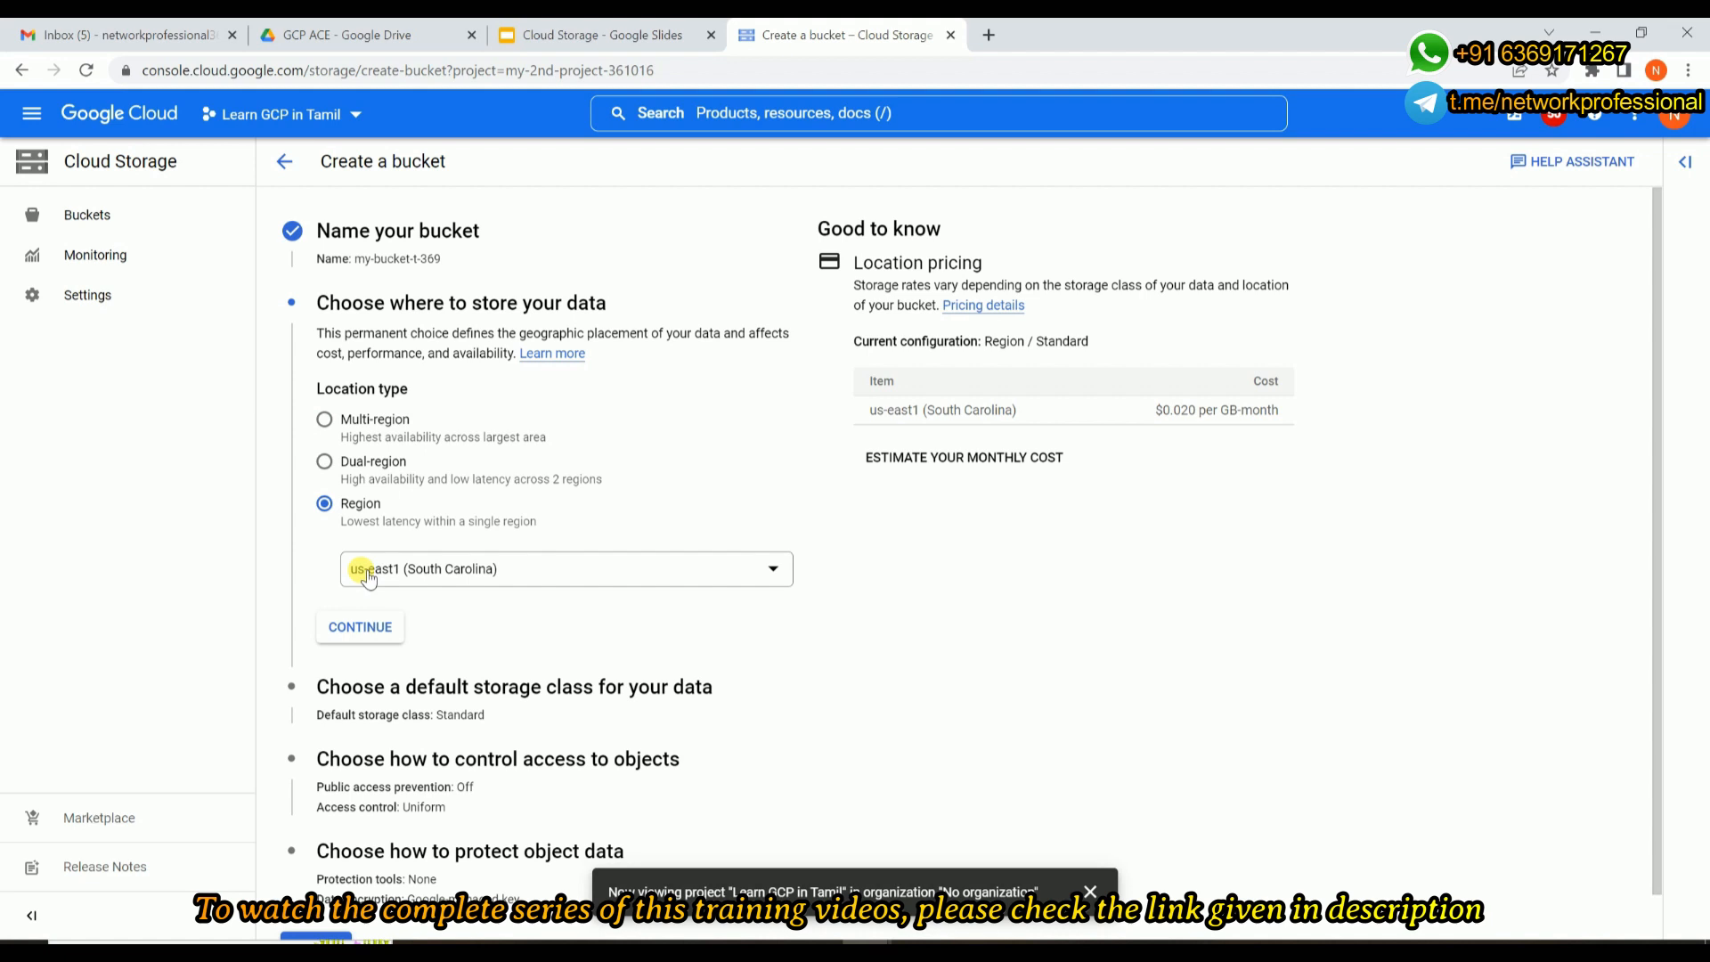
left_click(368, 577)
scroll(526, 722, "down", 3)
scroll(527, 726, "down", 10)
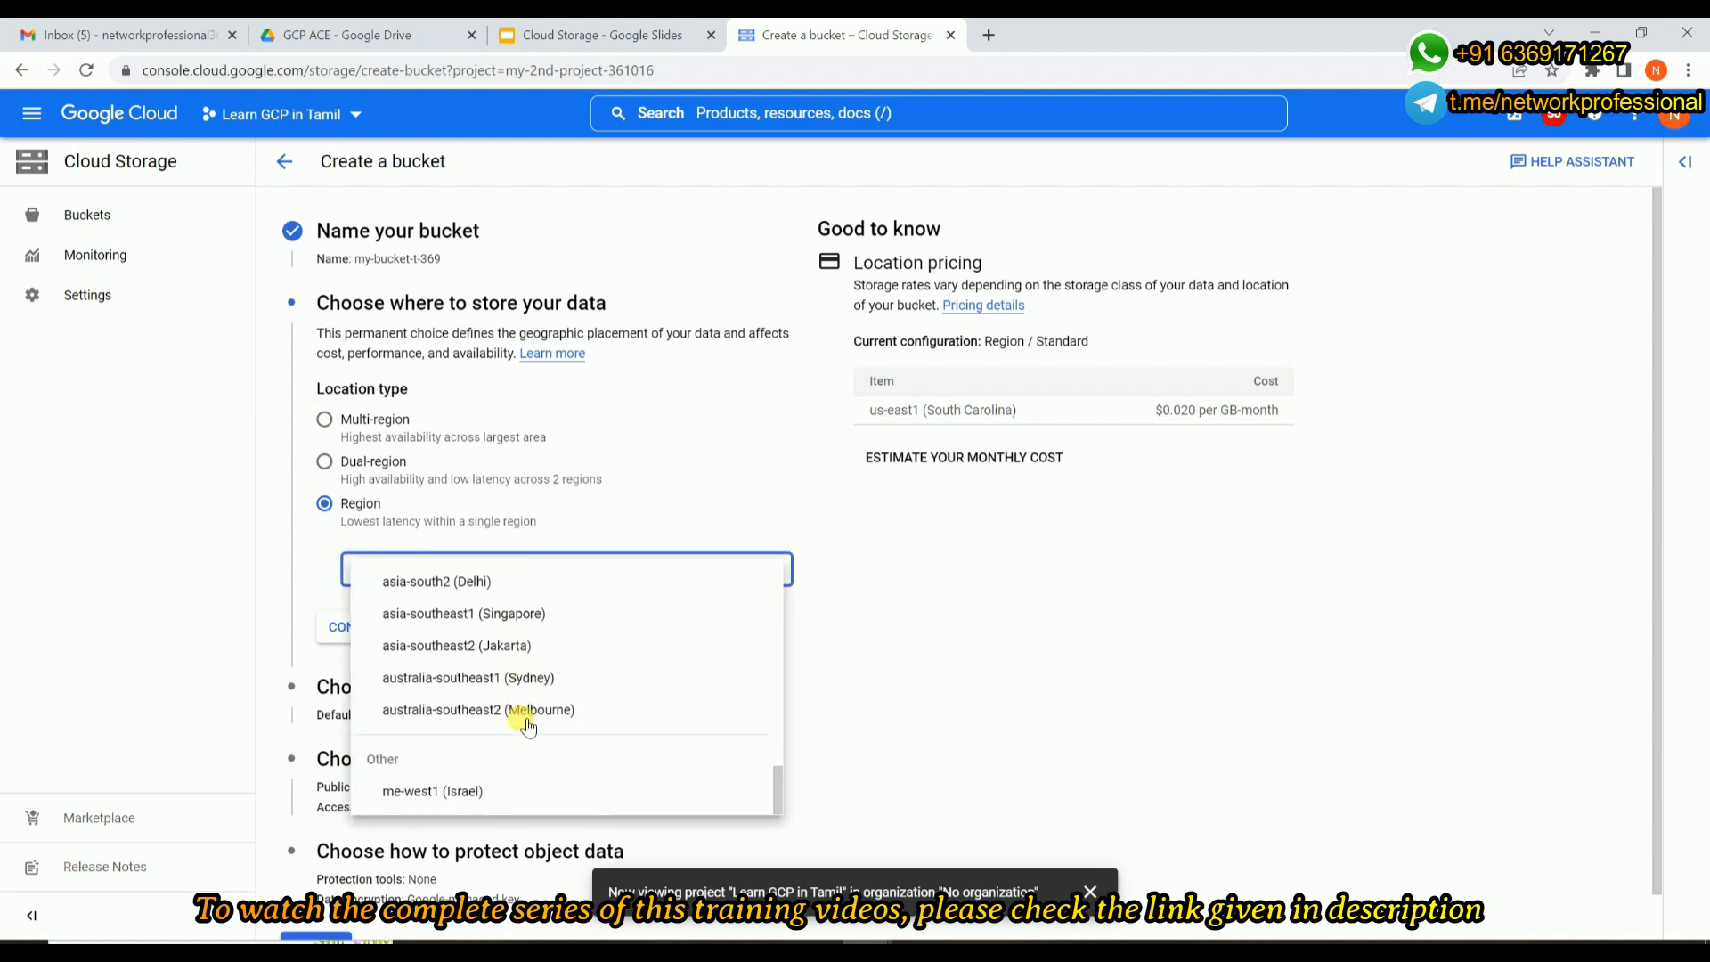
scroll(528, 726, "up", 5)
scroll(528, 727, "up", 8)
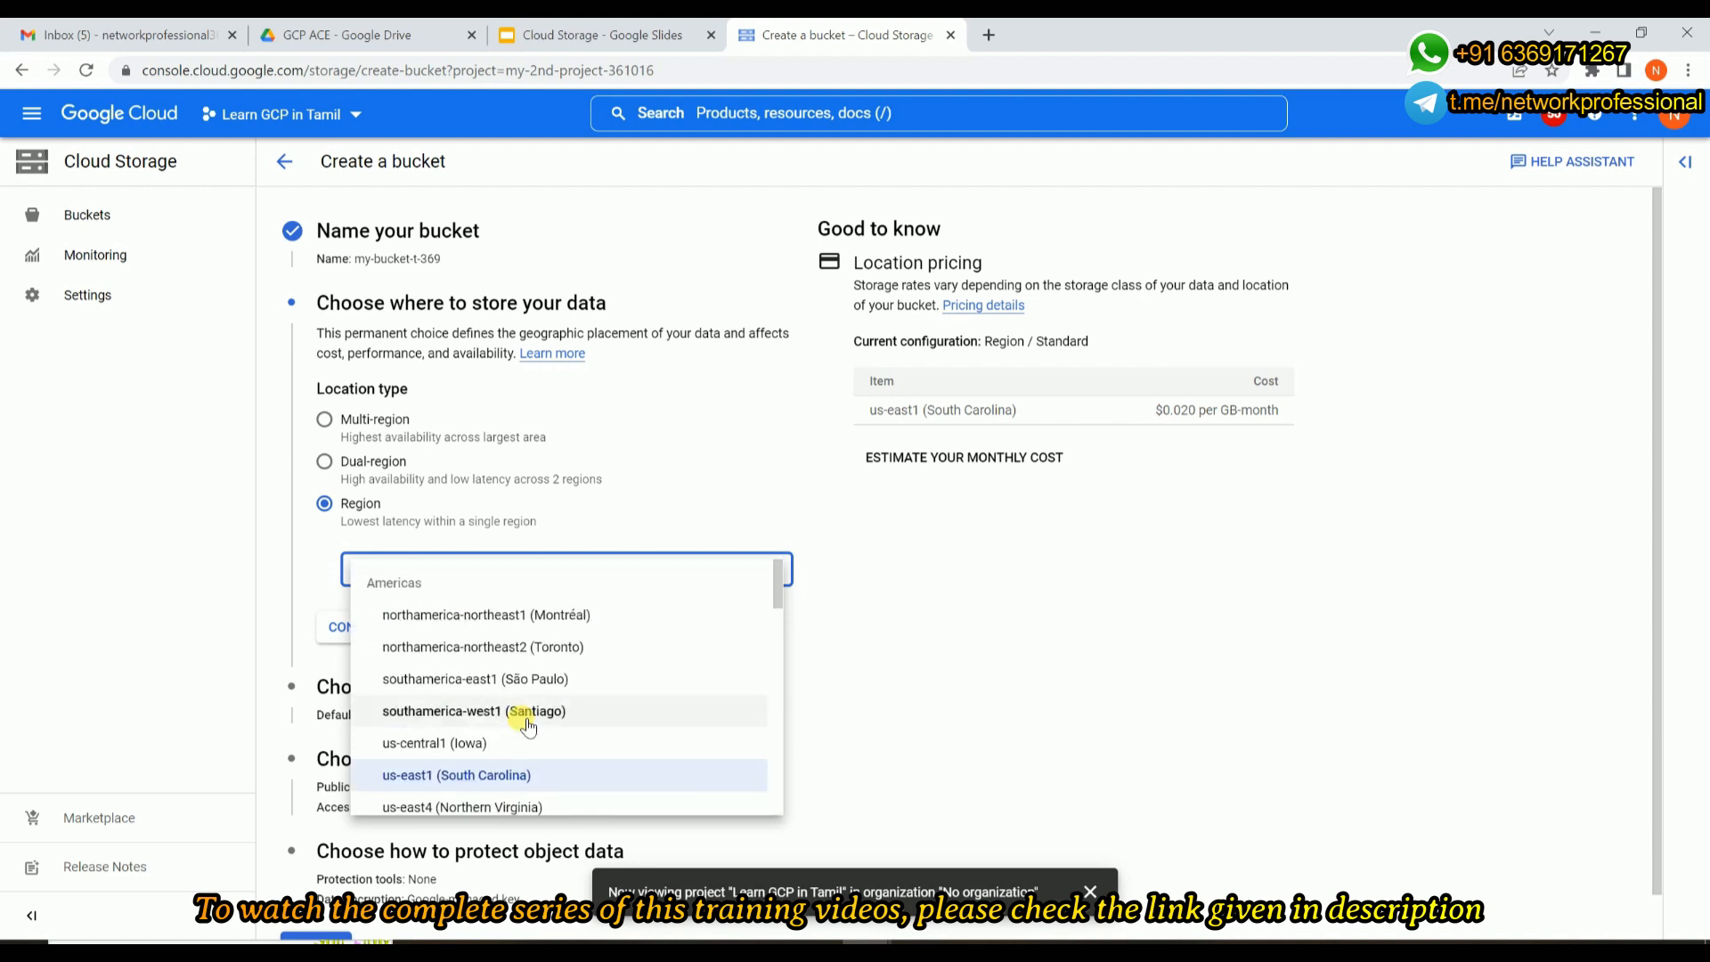
left_click(327, 462)
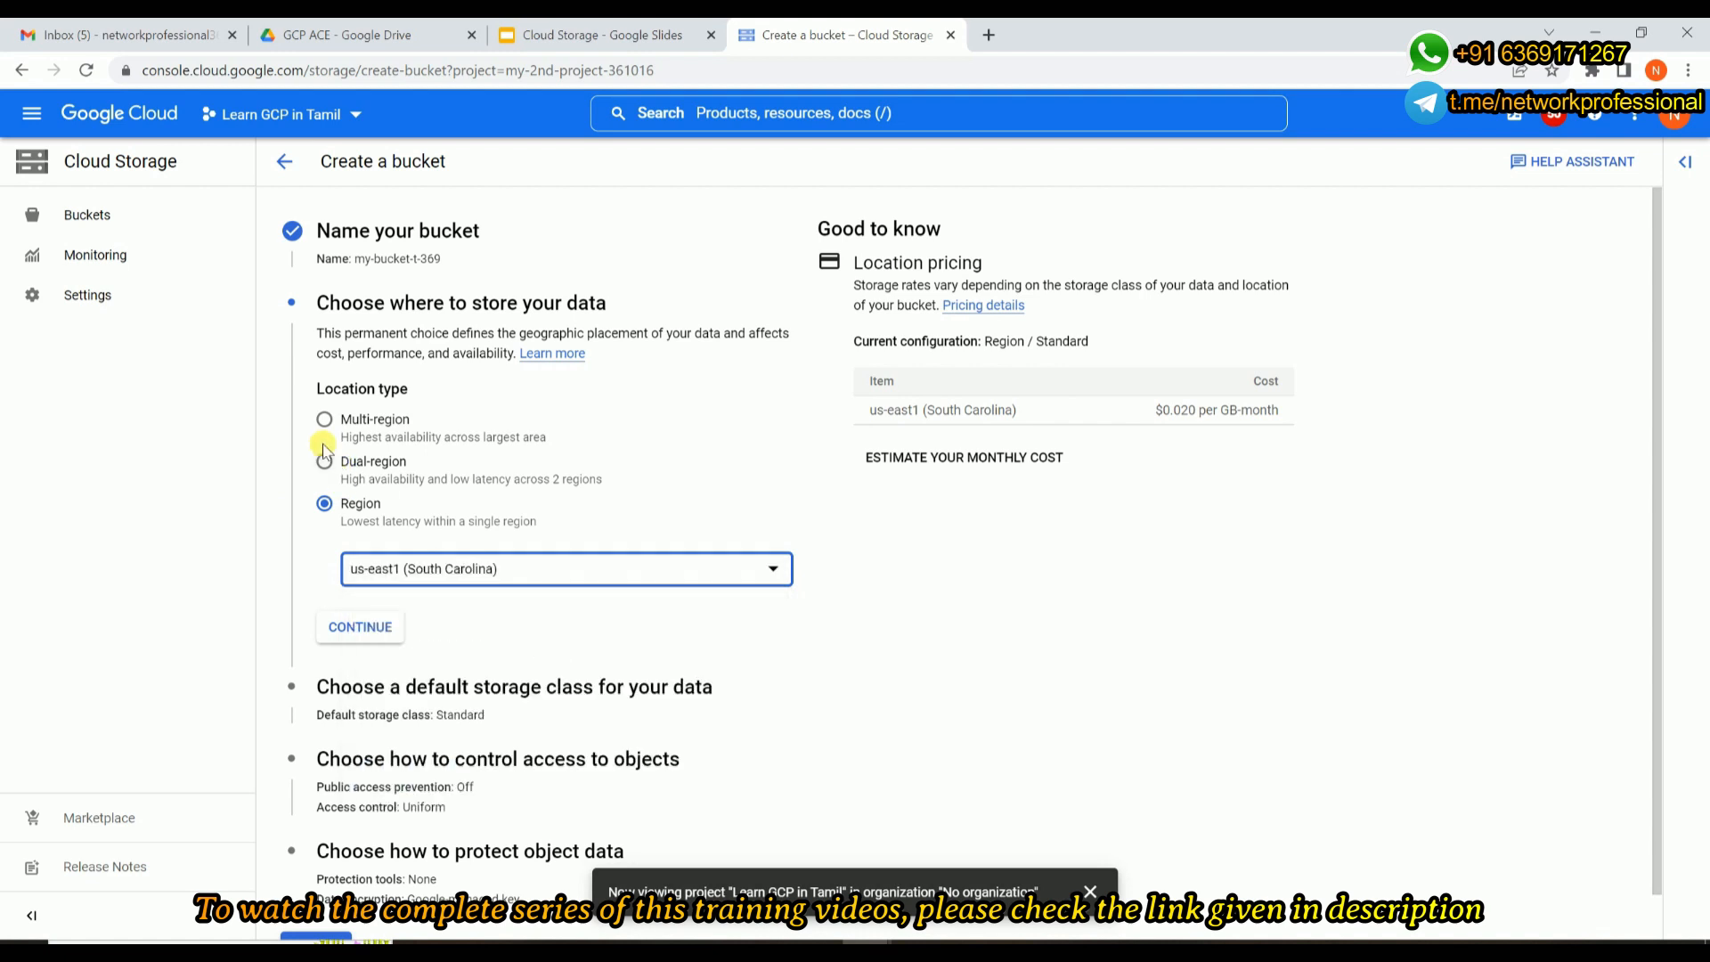
Choose the Dual-region location type with Americas as the continent and view its selectable regions.
left_click(325, 464)
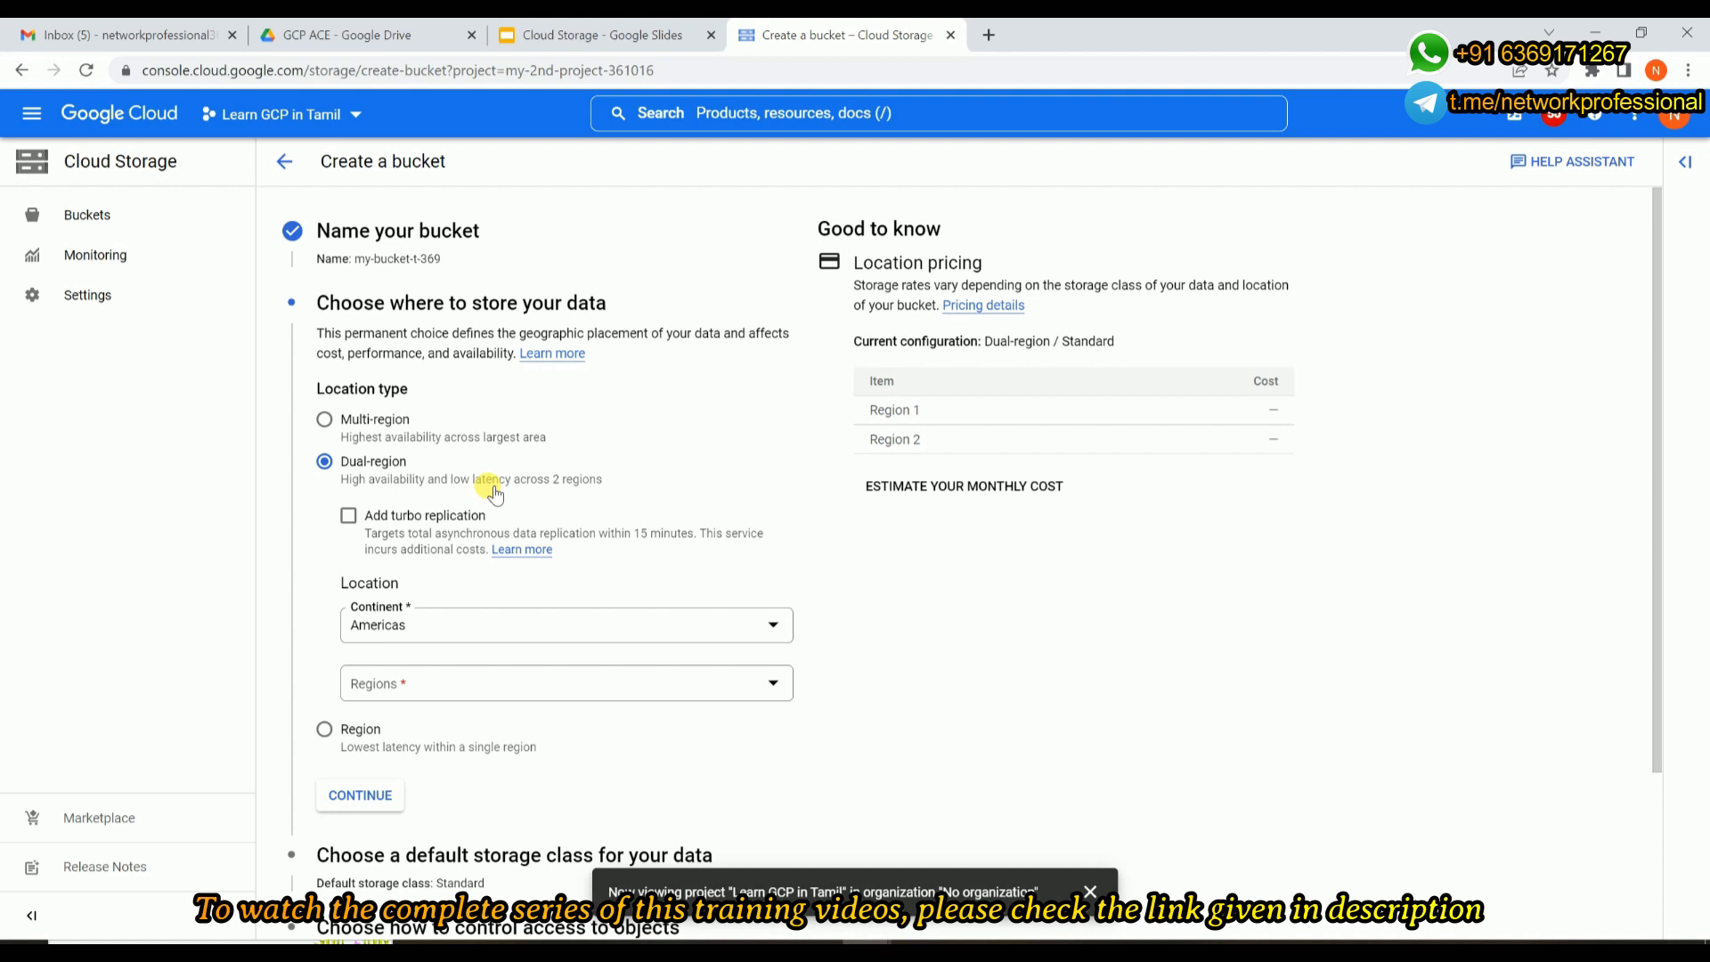
left_click(514, 637)
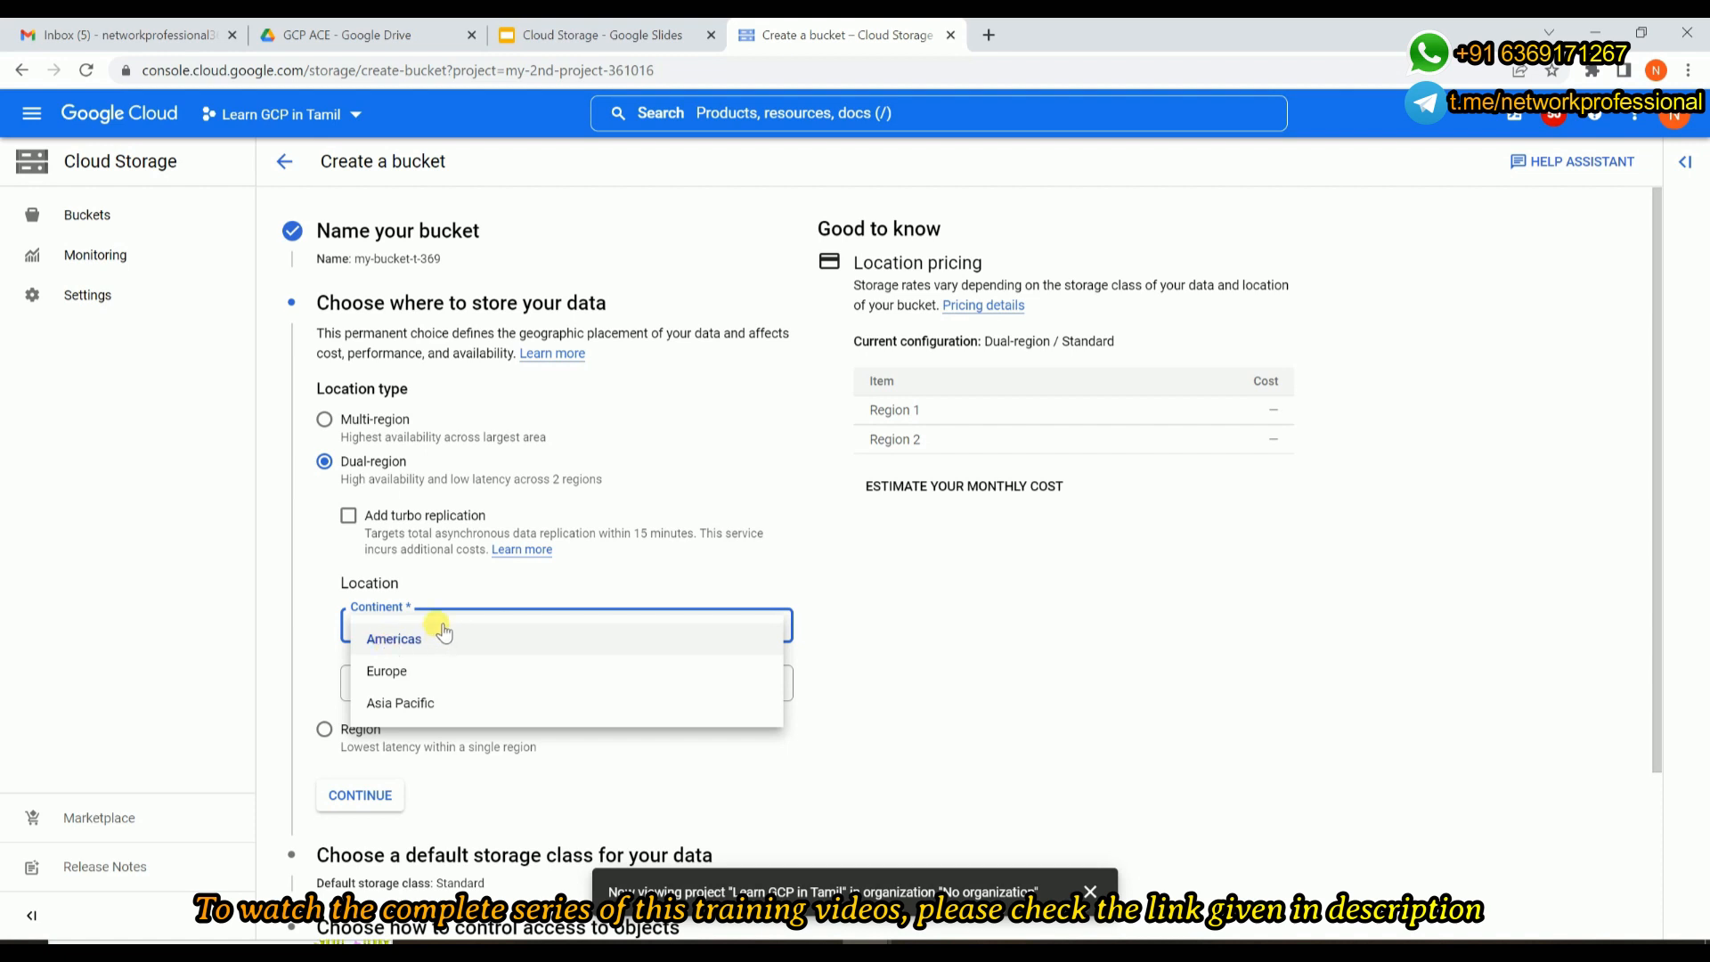
left_click(383, 641)
left_click(436, 682)
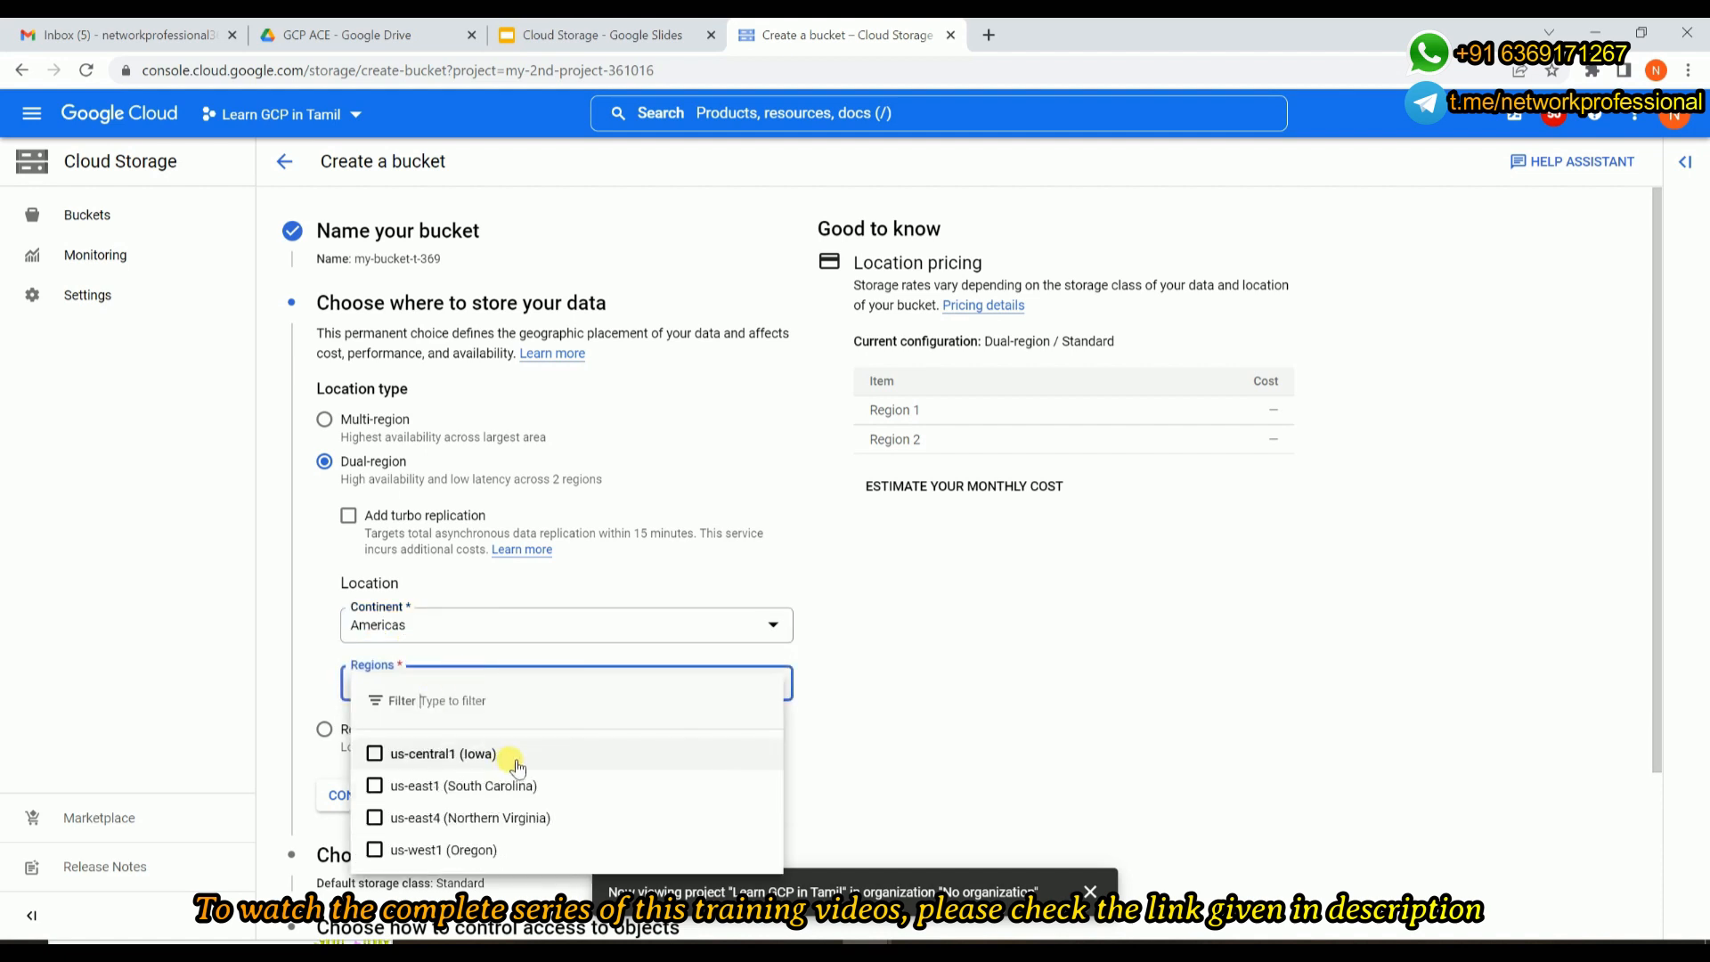
left_click(320, 566)
left_click(326, 732)
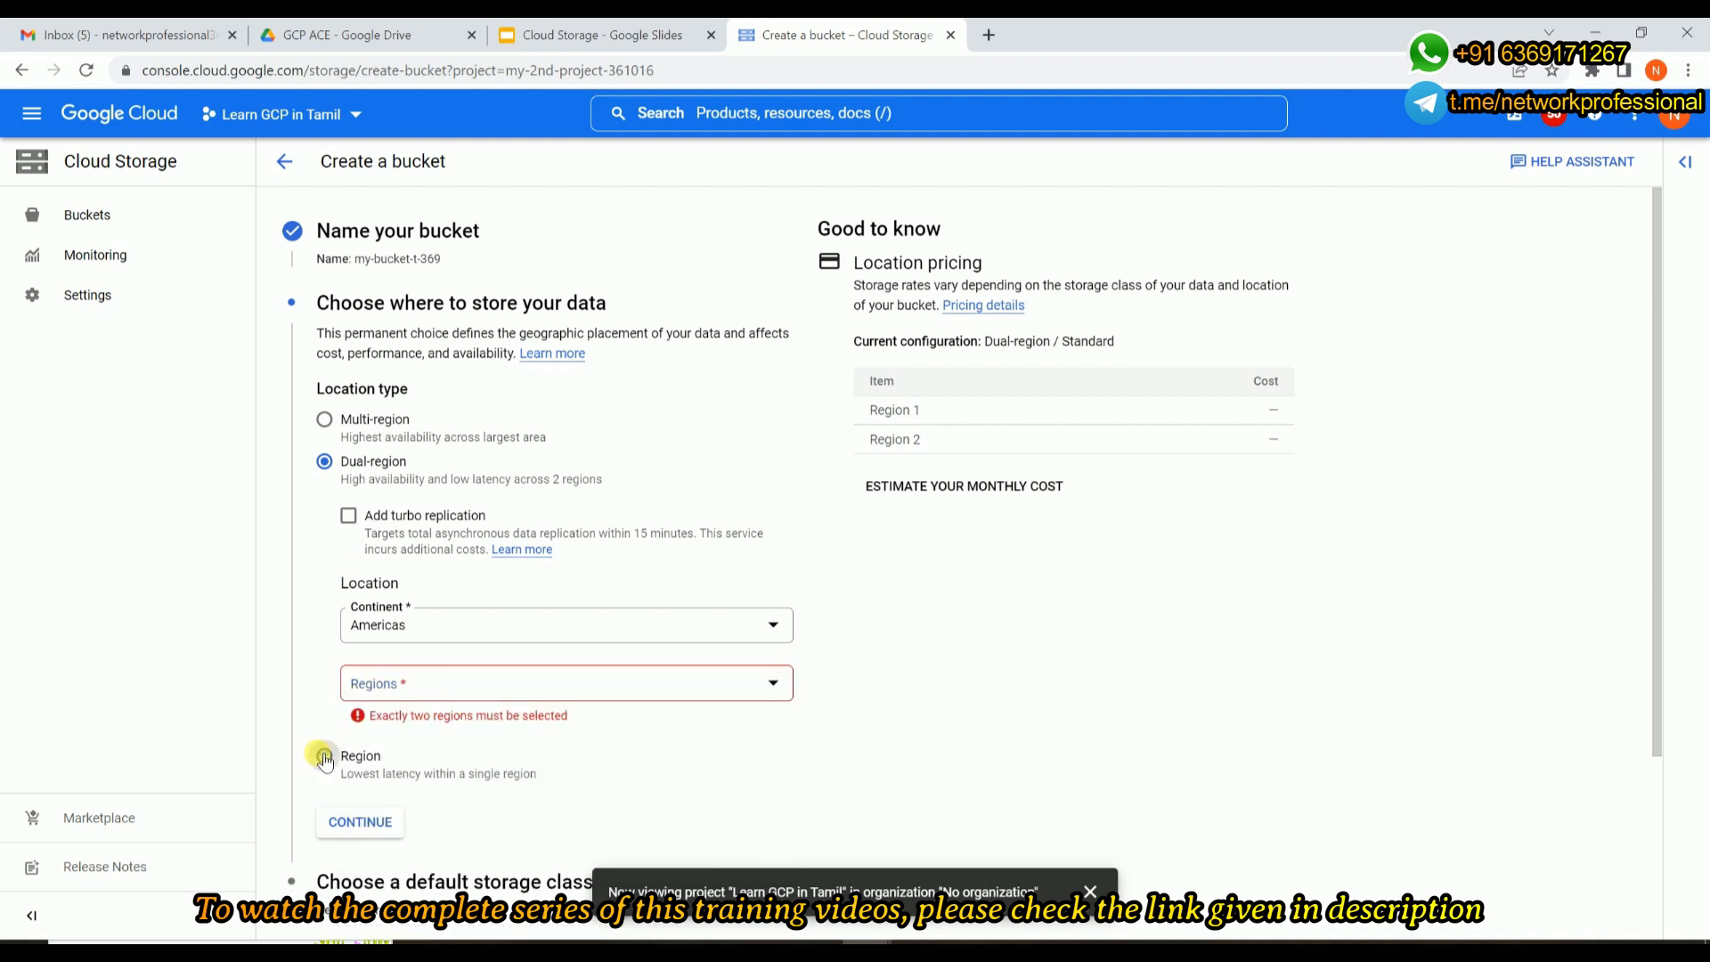
Switch the location type back to Region and look through the single regions once more.
left_click(324, 755)
left_click(475, 588)
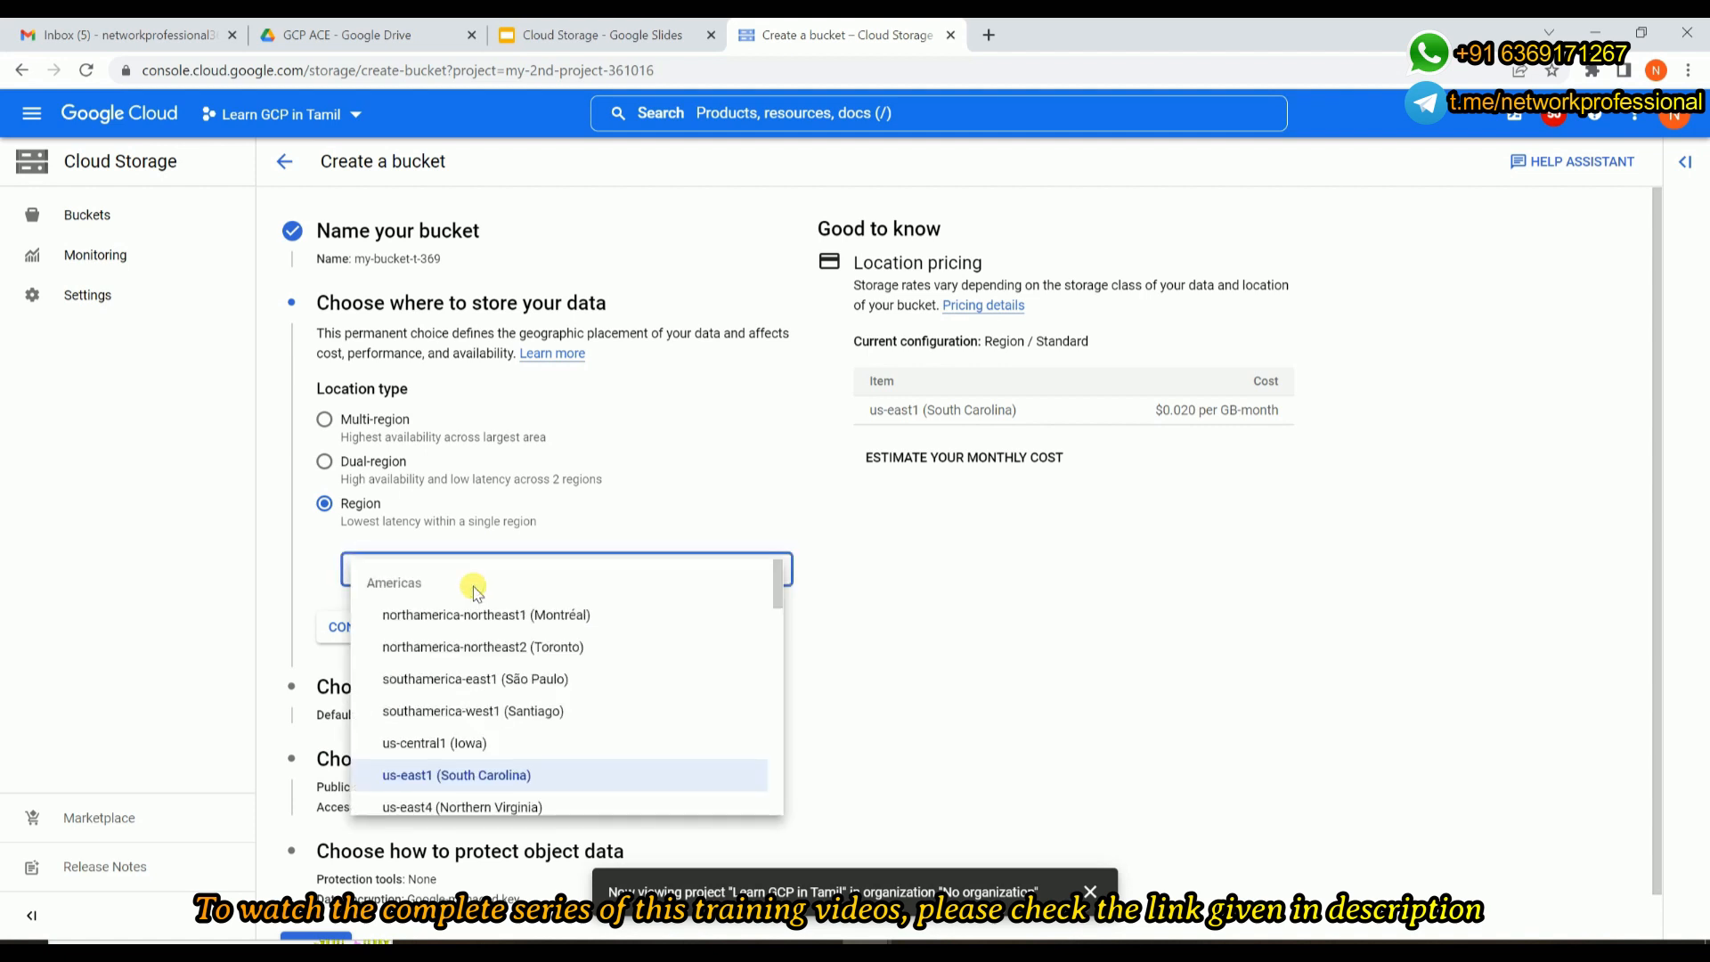
scroll(454, 710, "down", 1)
scroll(456, 710, "down", 2)
scroll(456, 710, "up", 3)
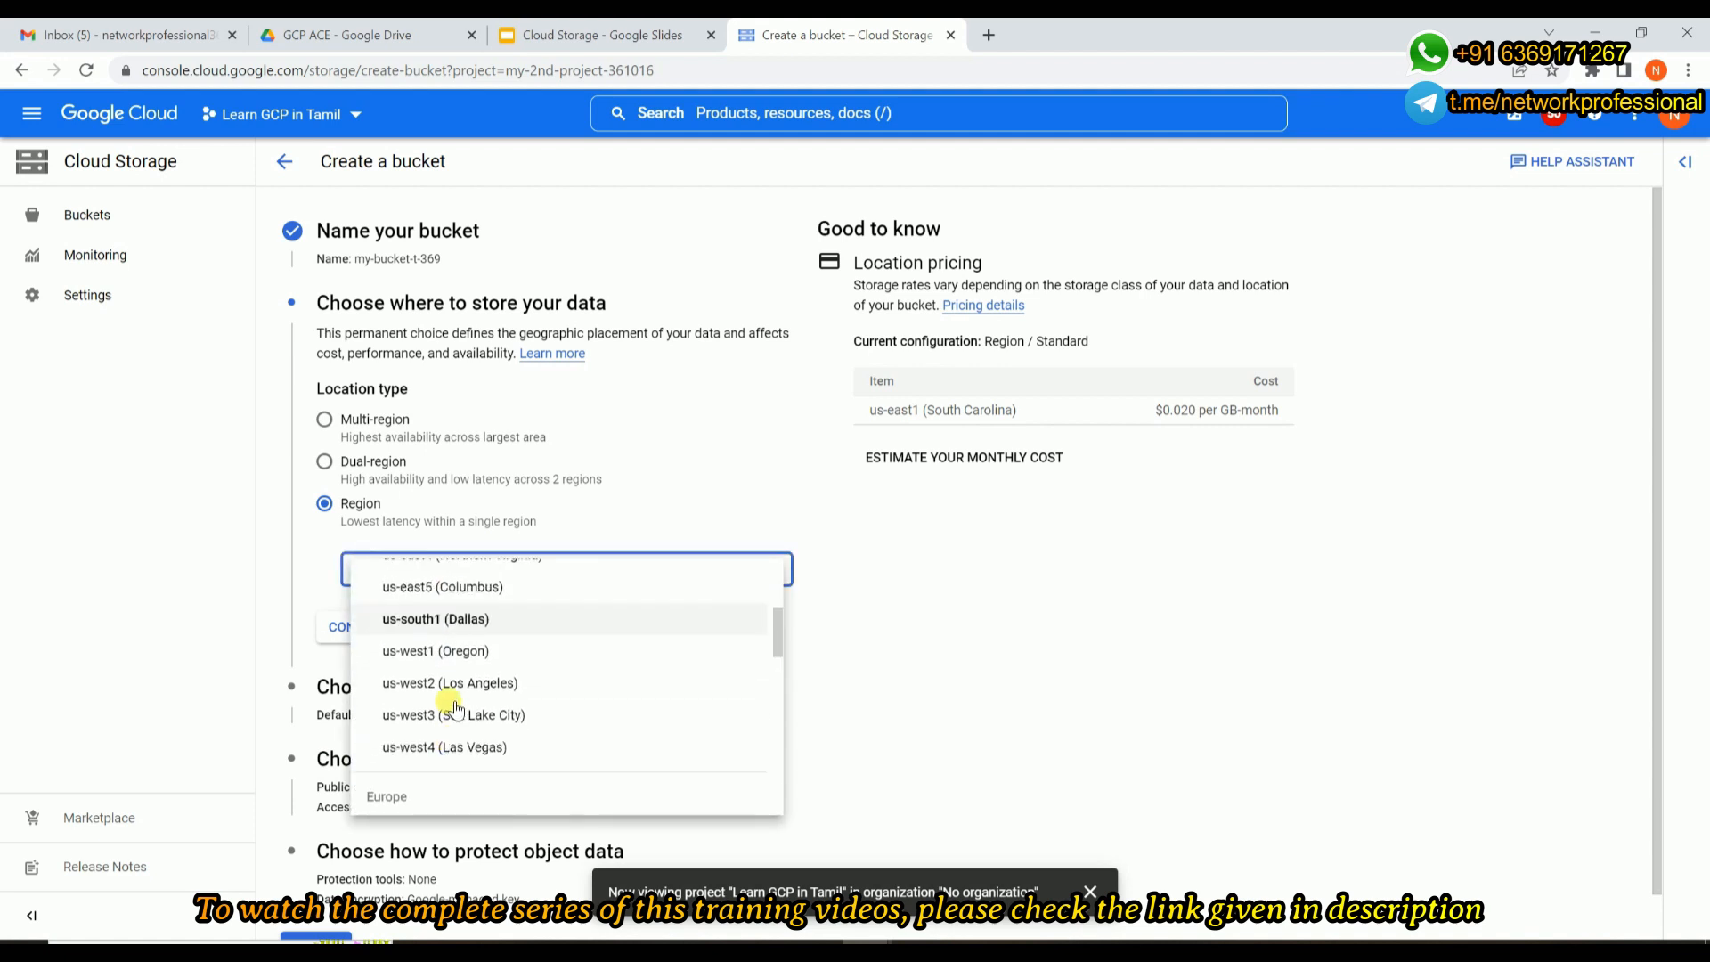
left_click(323, 464)
Switch to Dual-region, view the Americas regions, and set the continent to Europe to view its regions.
left_click(322, 463)
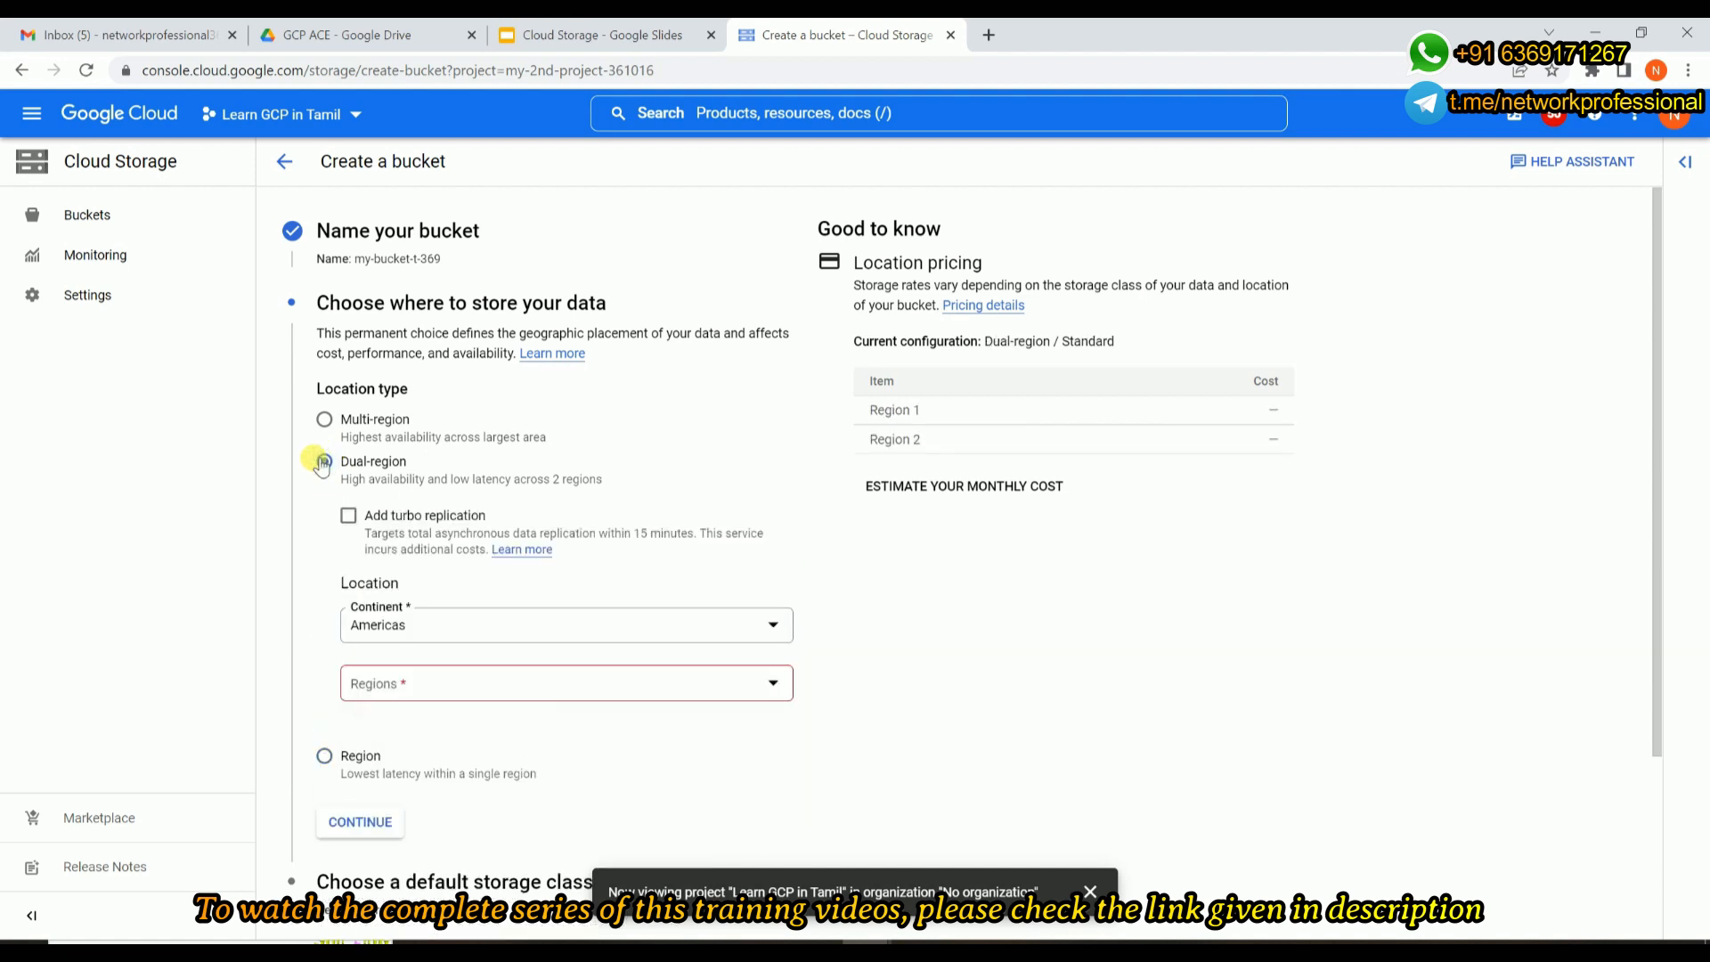
left_click(423, 696)
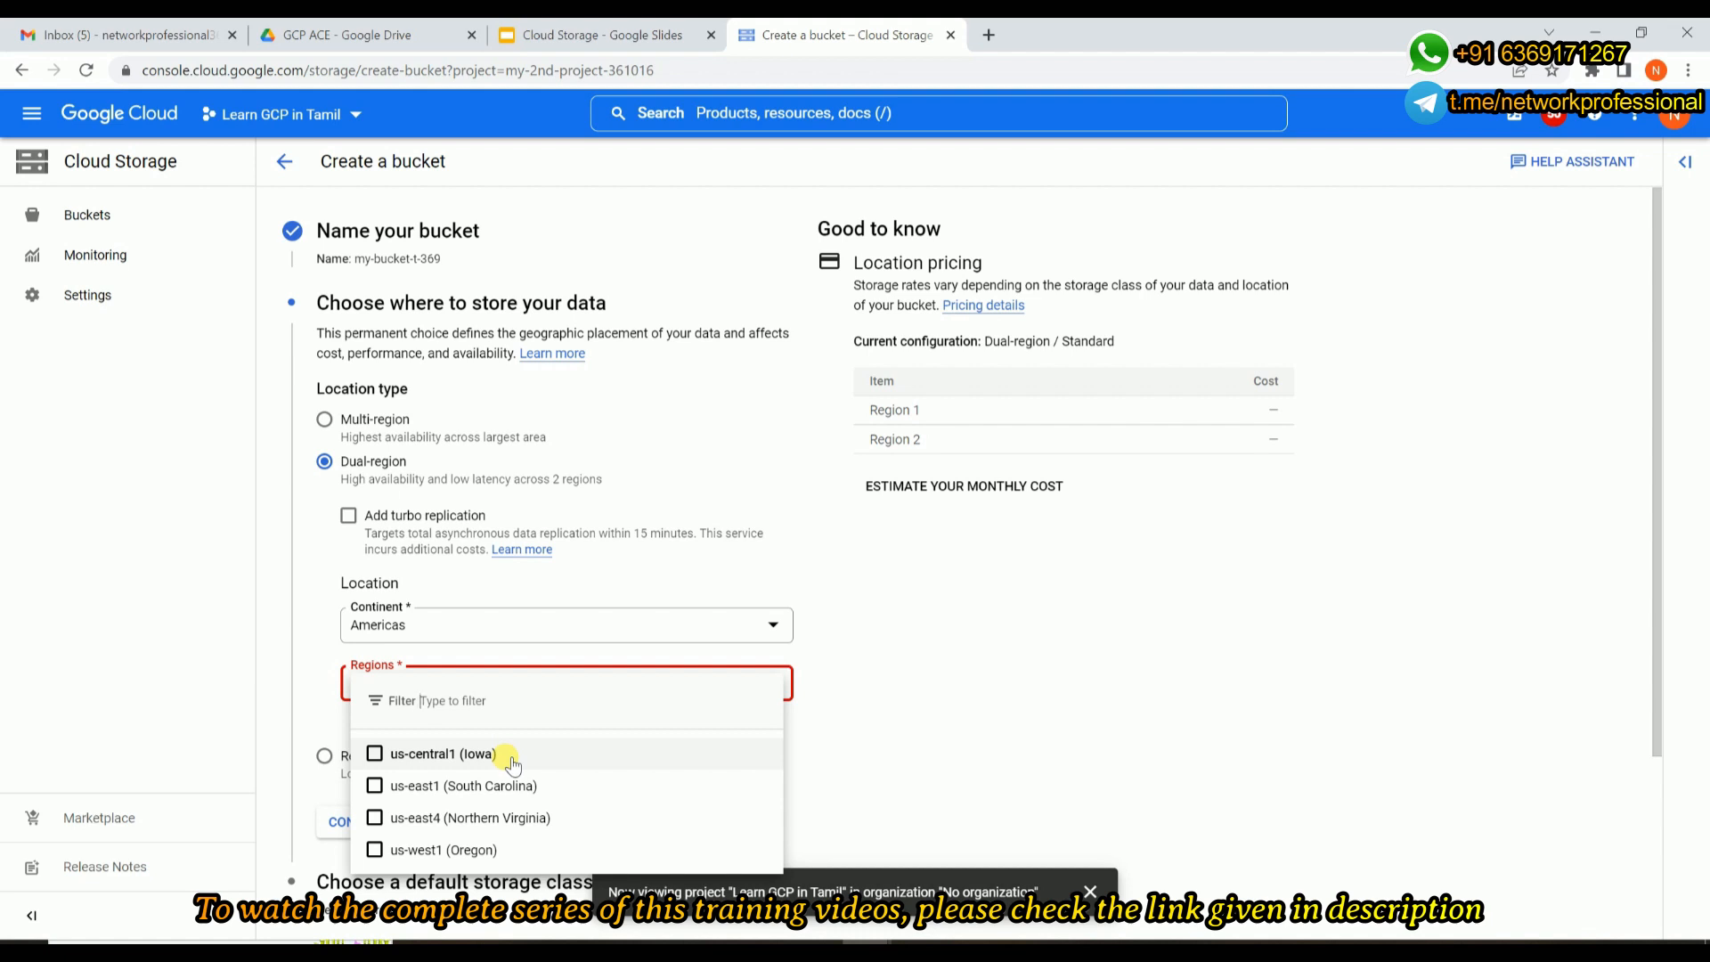
left_click(553, 619)
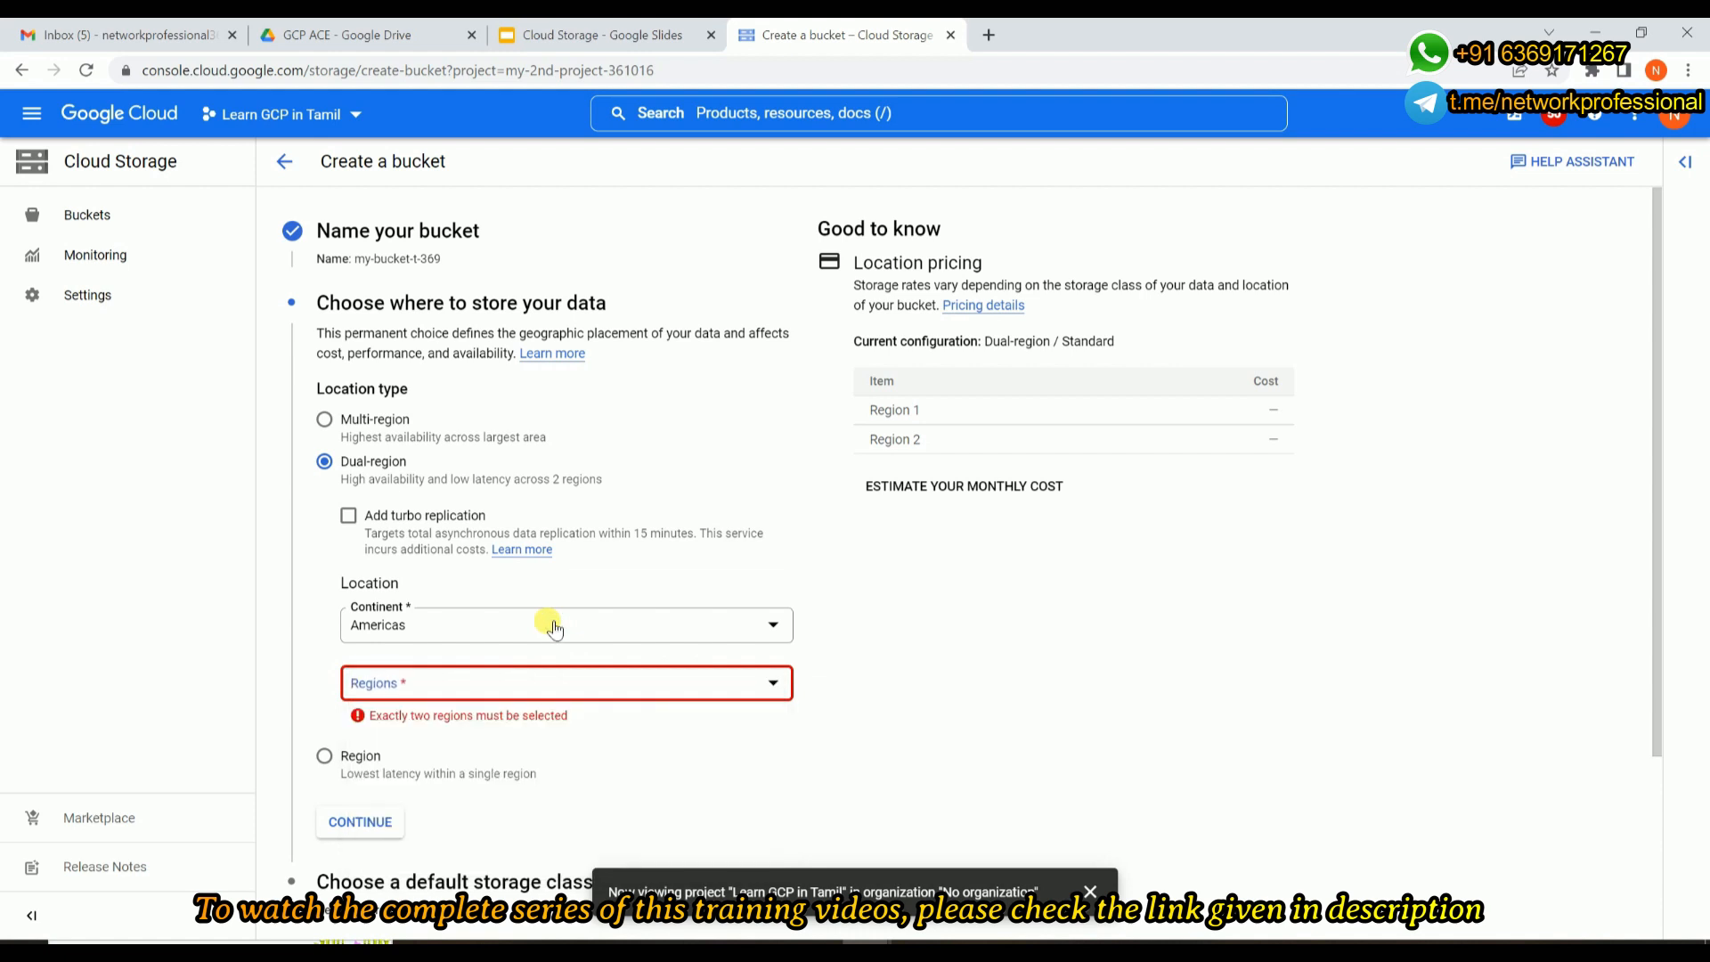
left_click(555, 622)
left_click(501, 675)
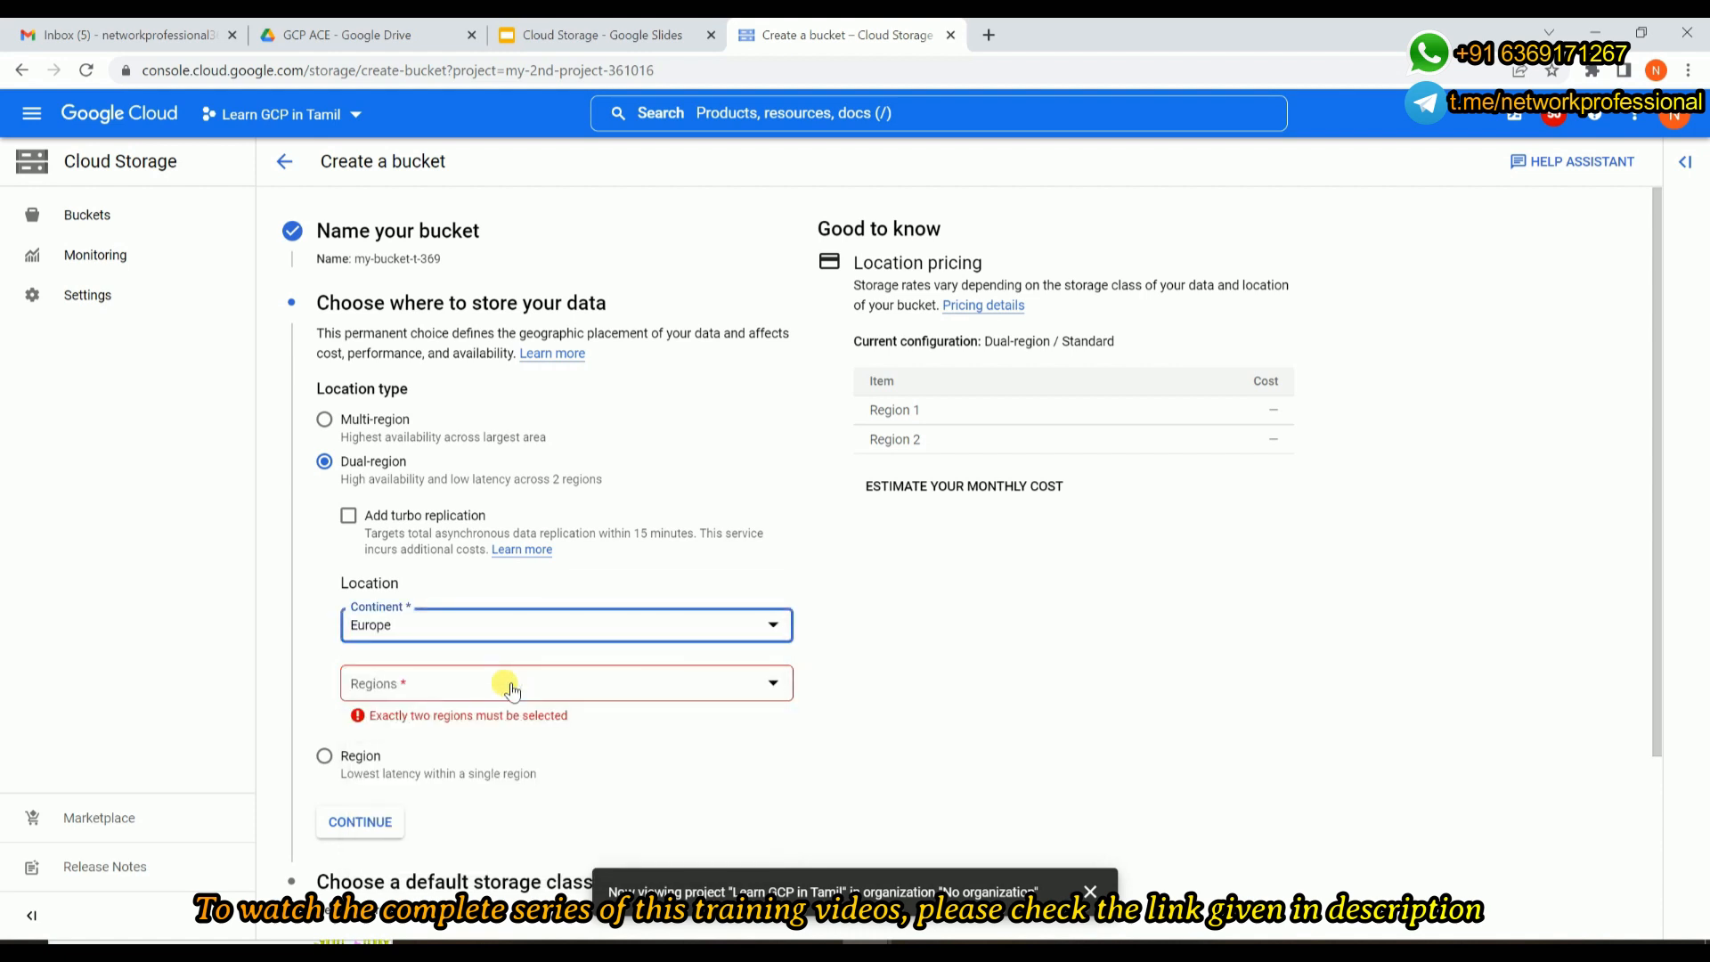
scroll(507, 688, "down", 2)
left_click(553, 559)
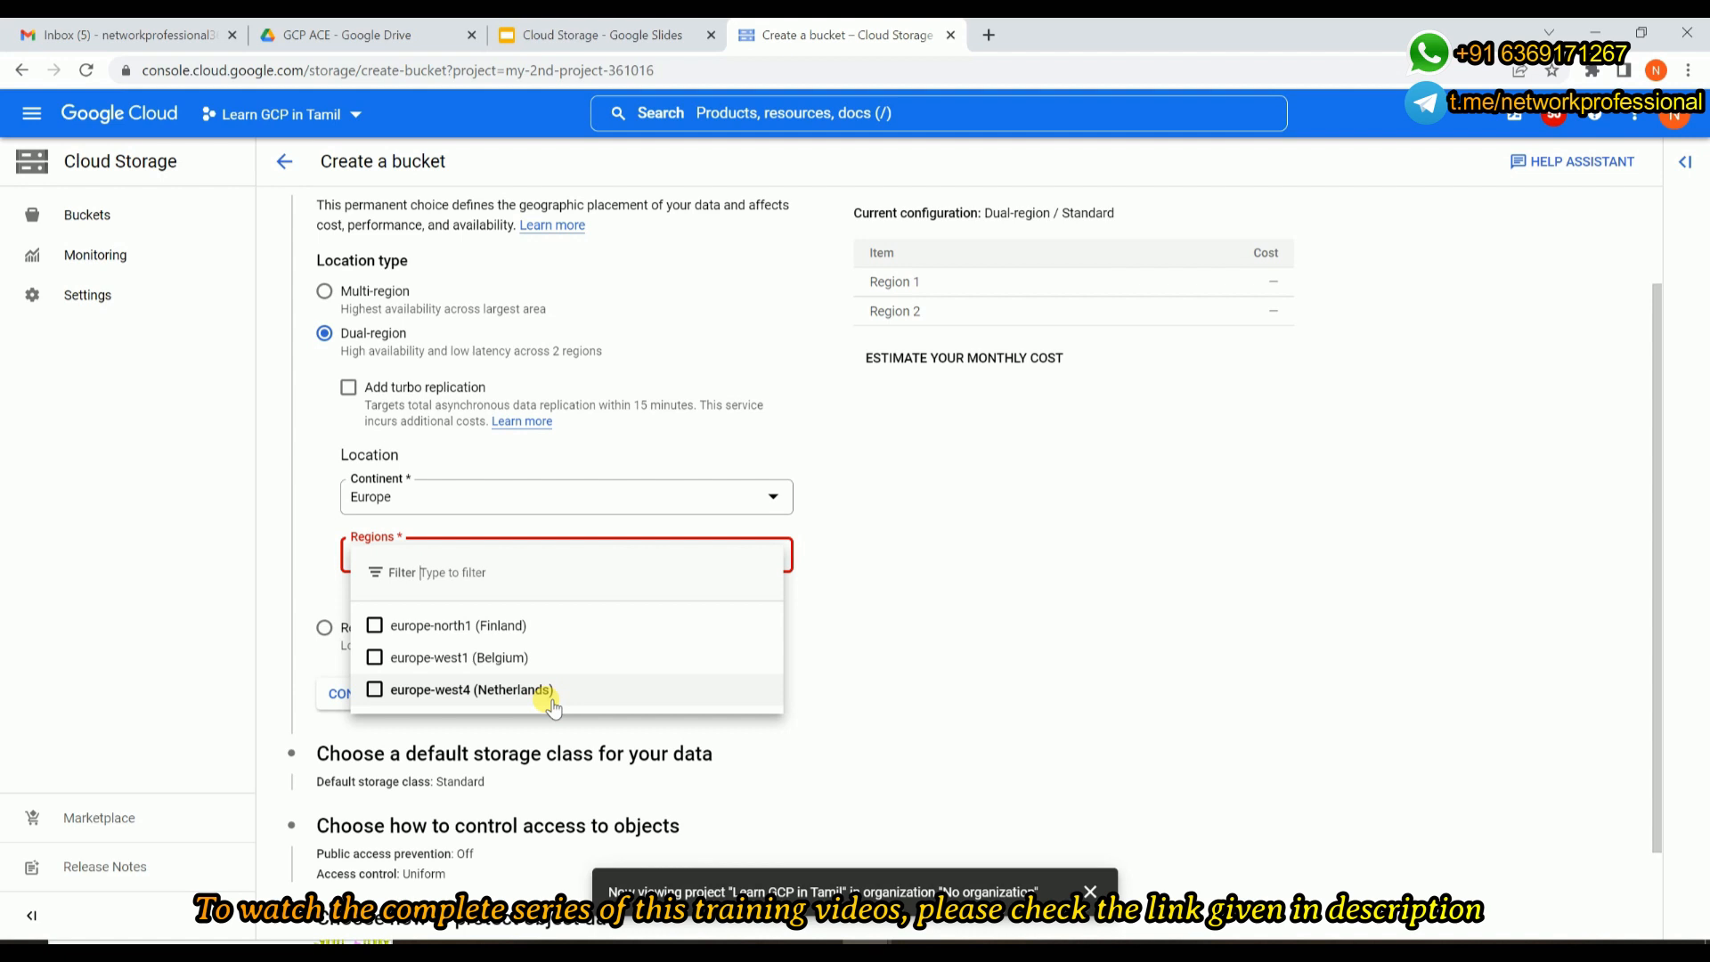
left_click(357, 295)
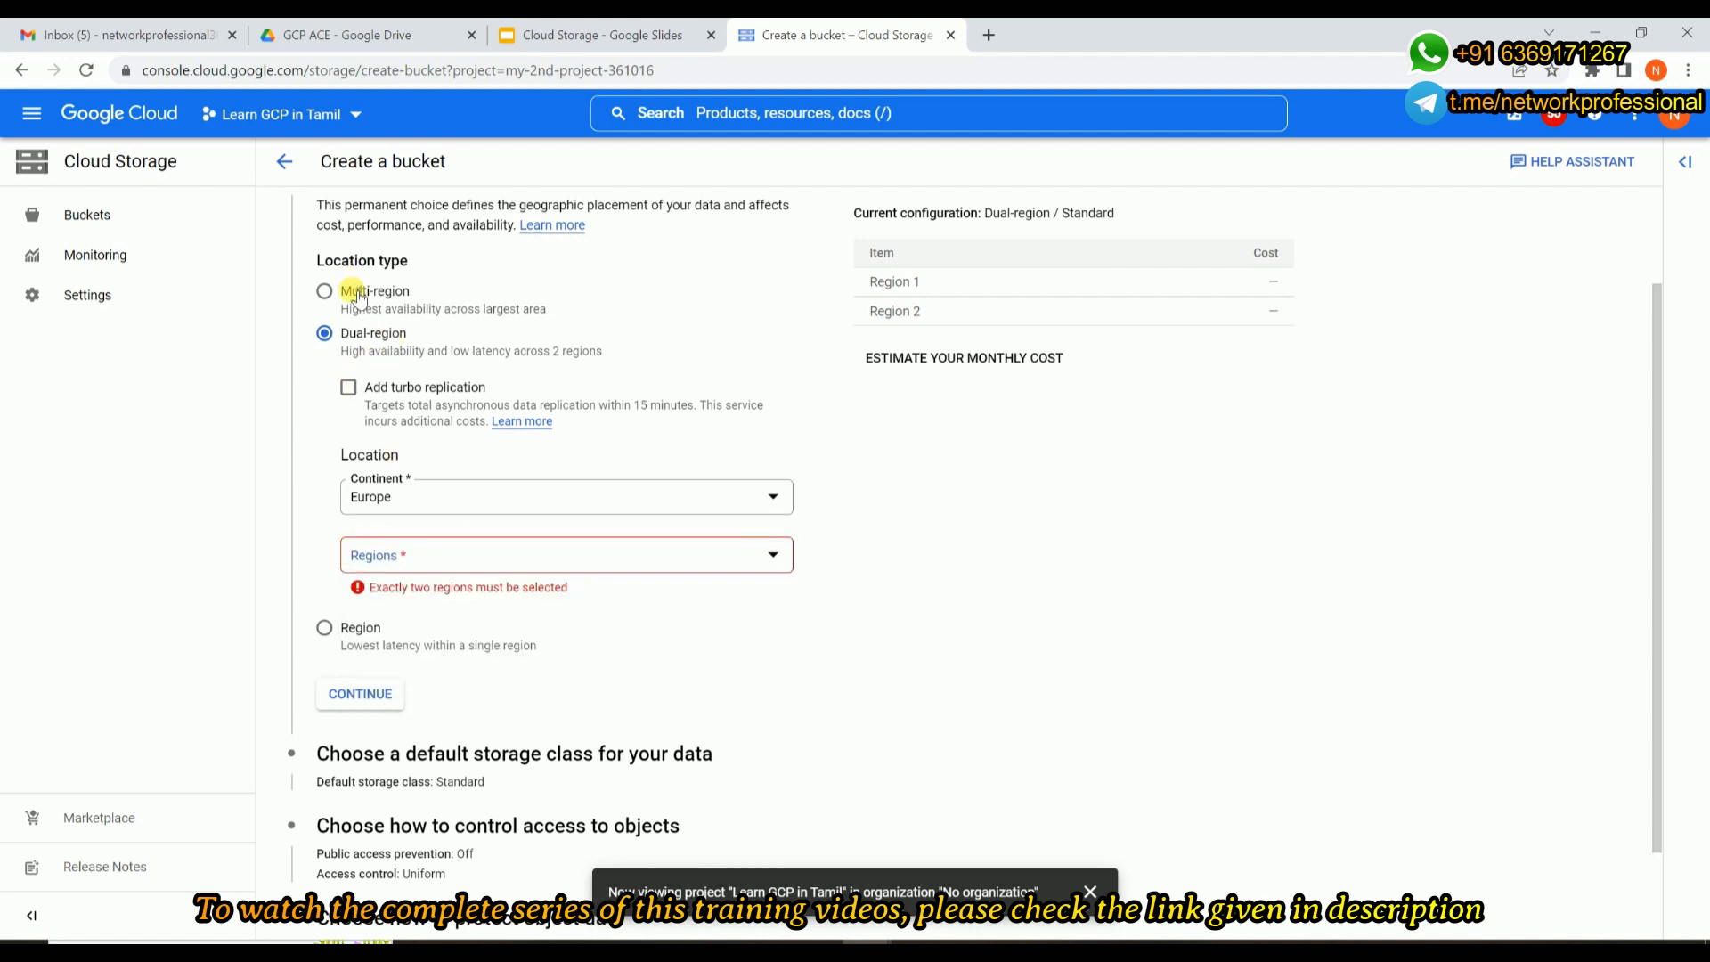
Choose the Multi-region location type and view the available multi-region locations.
left_click(356, 293)
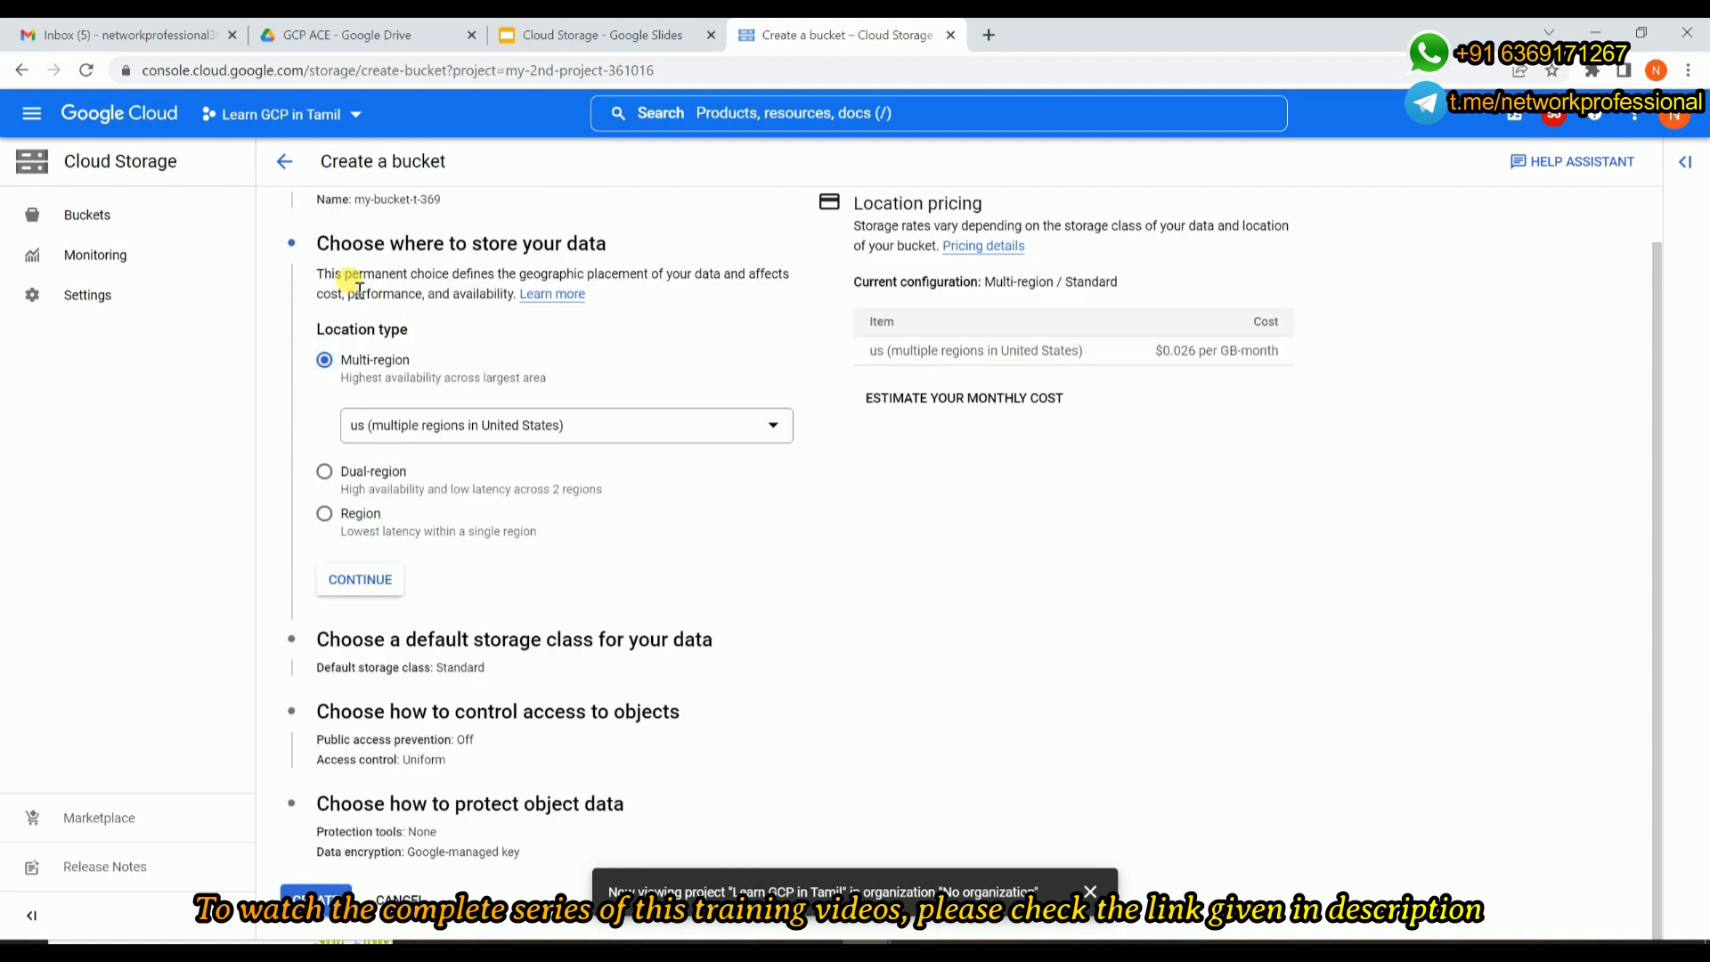
left_click(354, 431)
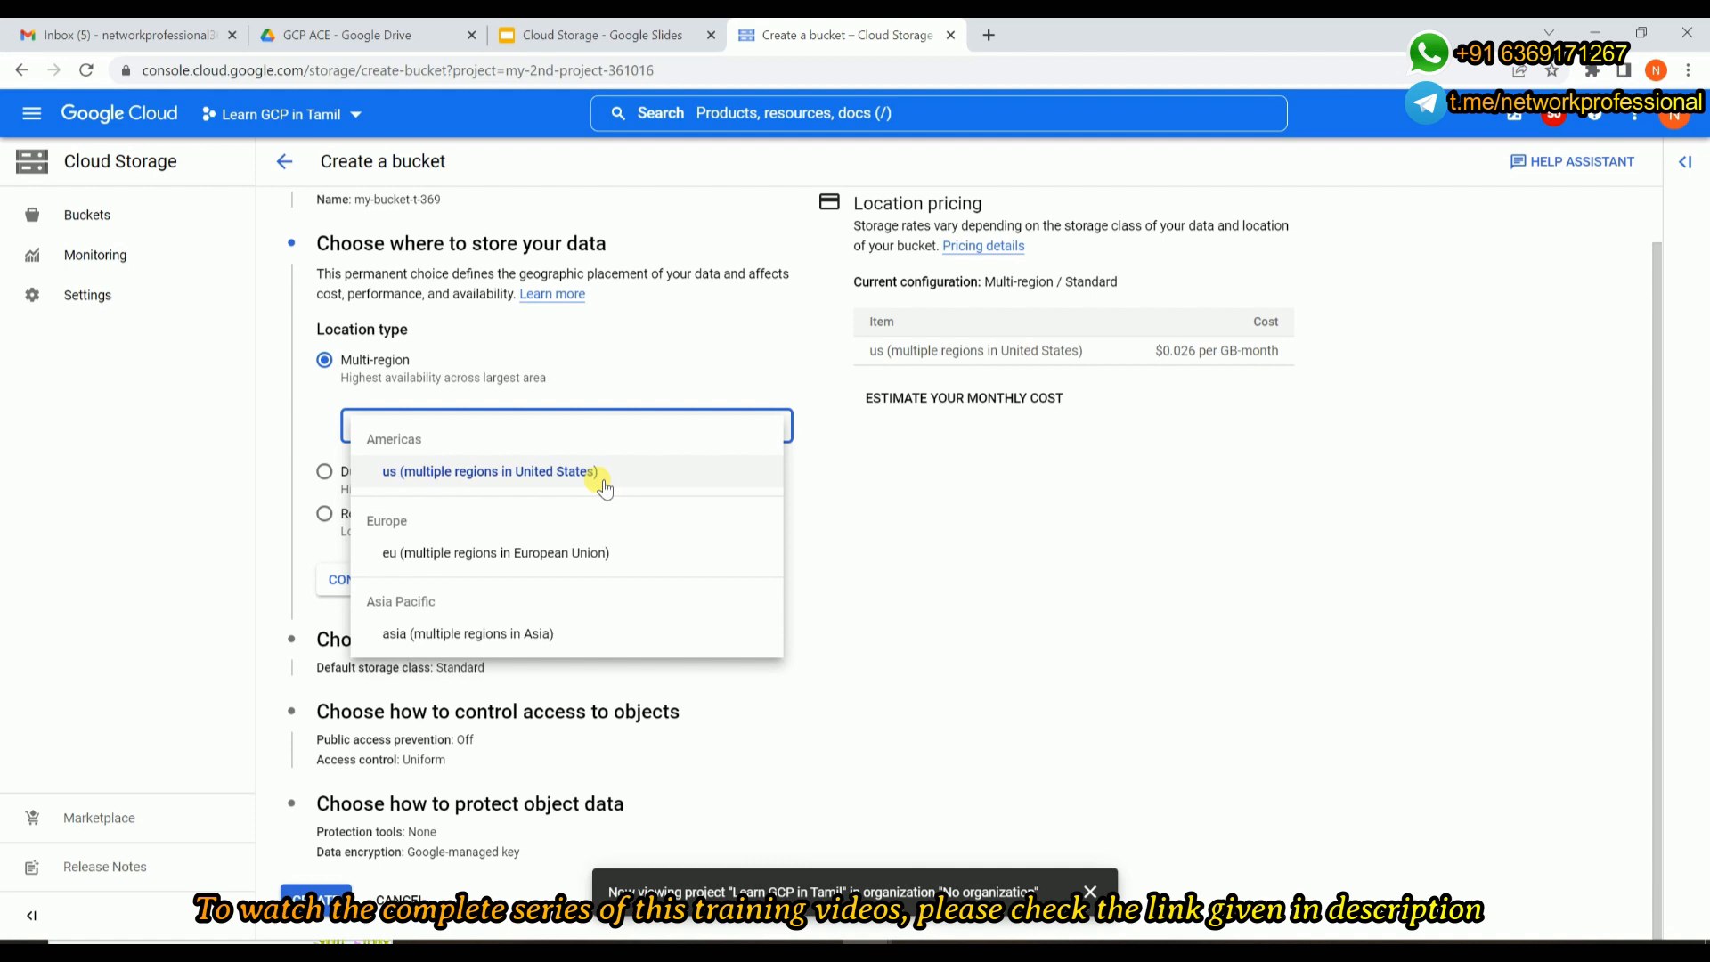
left_click(604, 377)
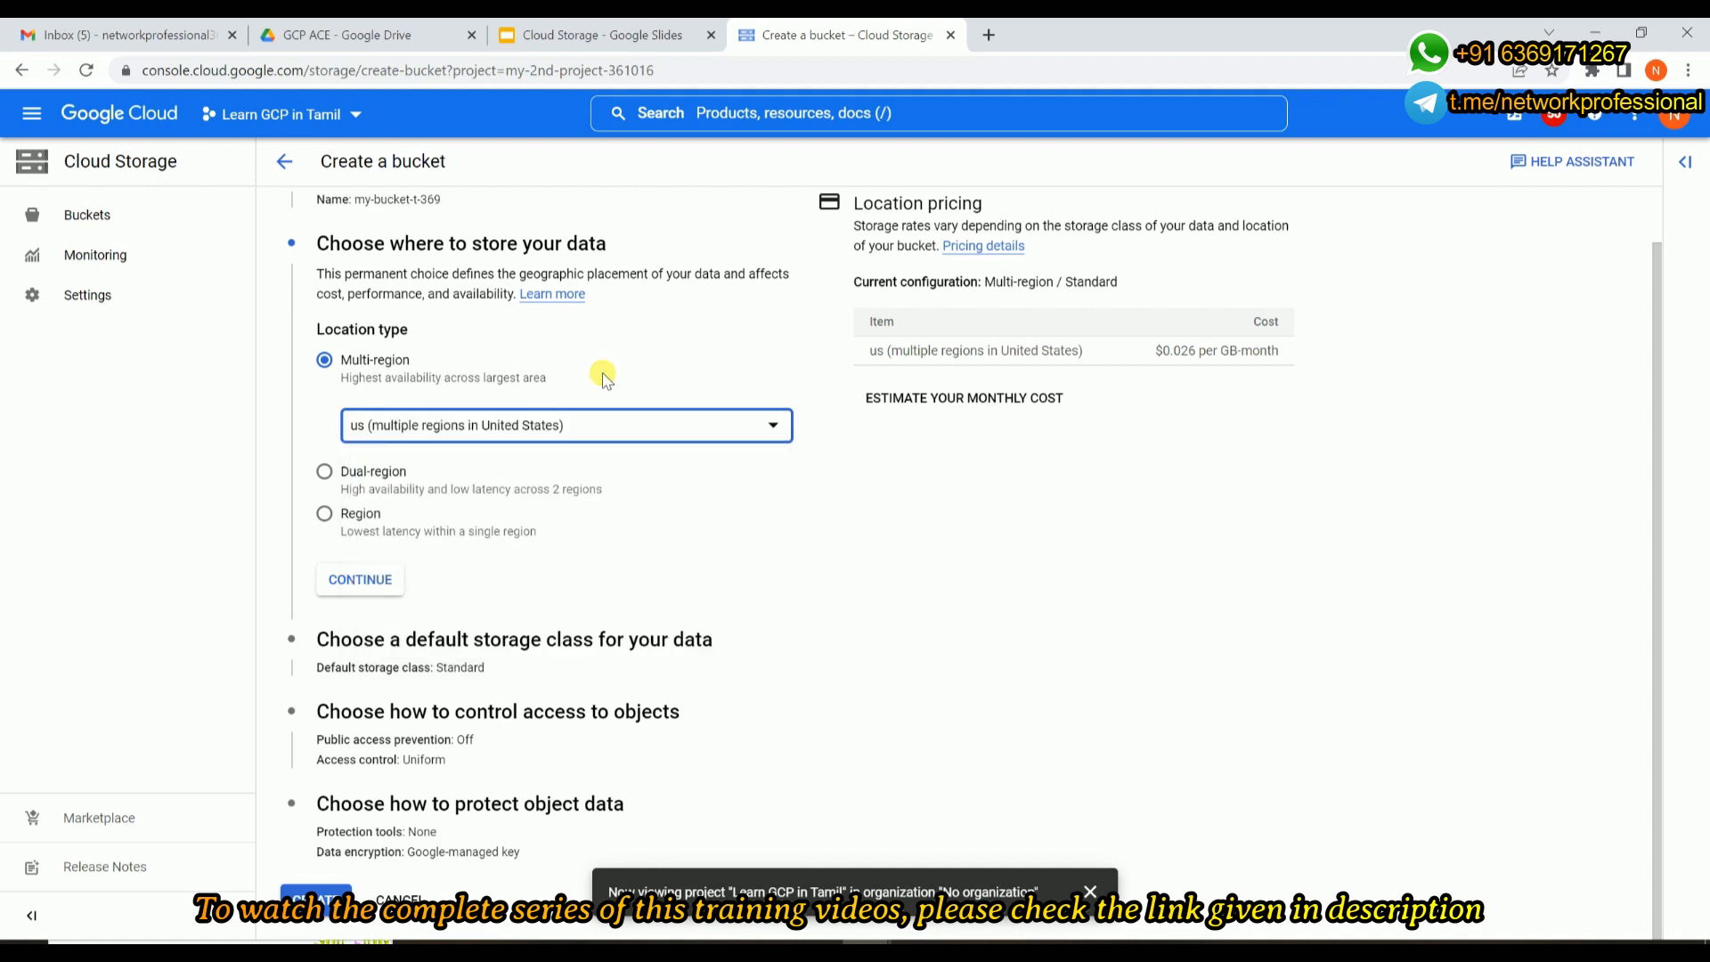
Store the bucket in the single region us-central1 (Iowa) and proceed to the default storage class.
left_click(324, 514)
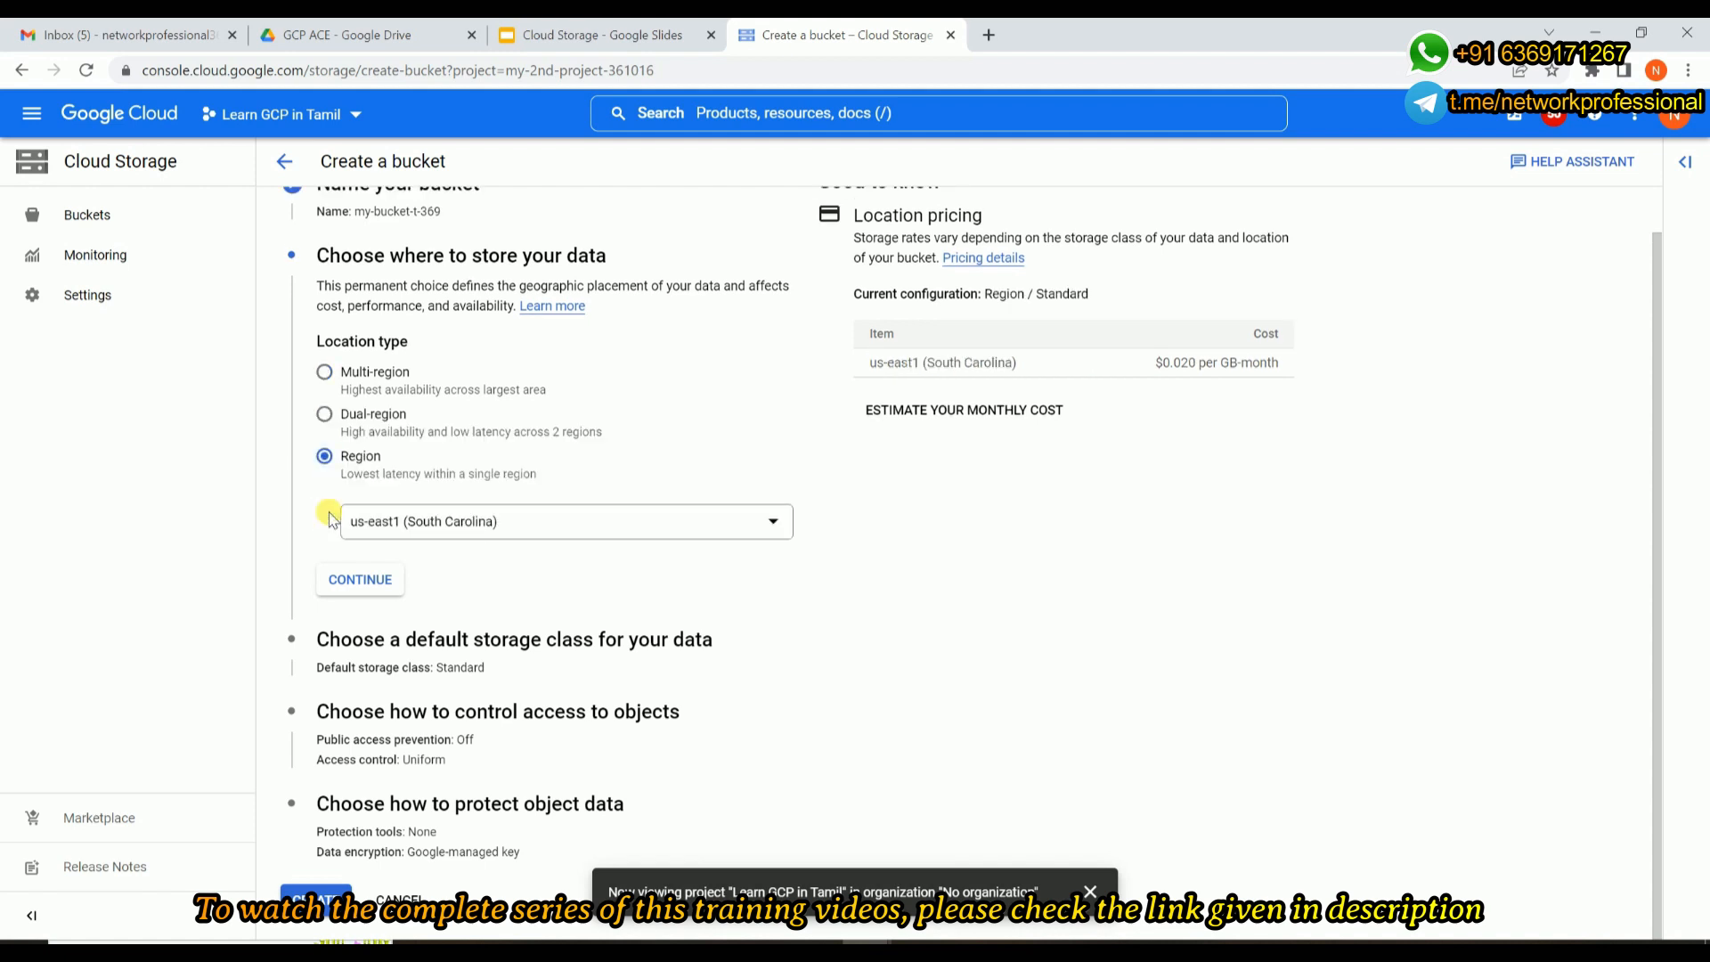
left_click(463, 525)
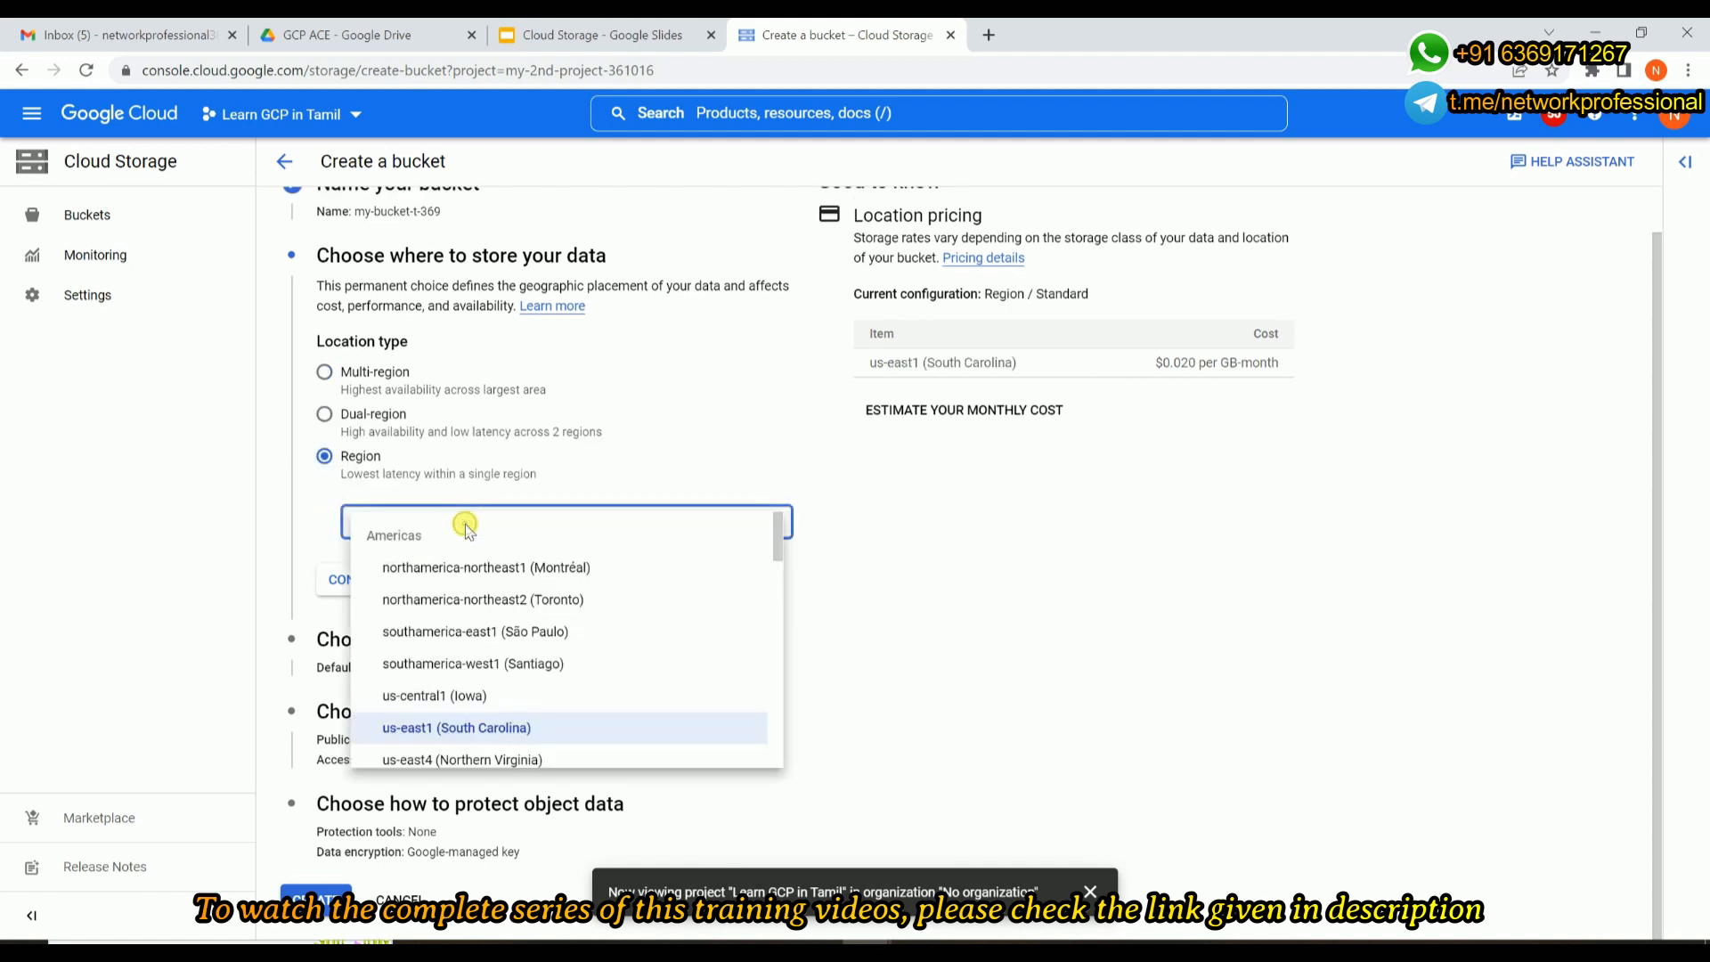
left_click(395, 703)
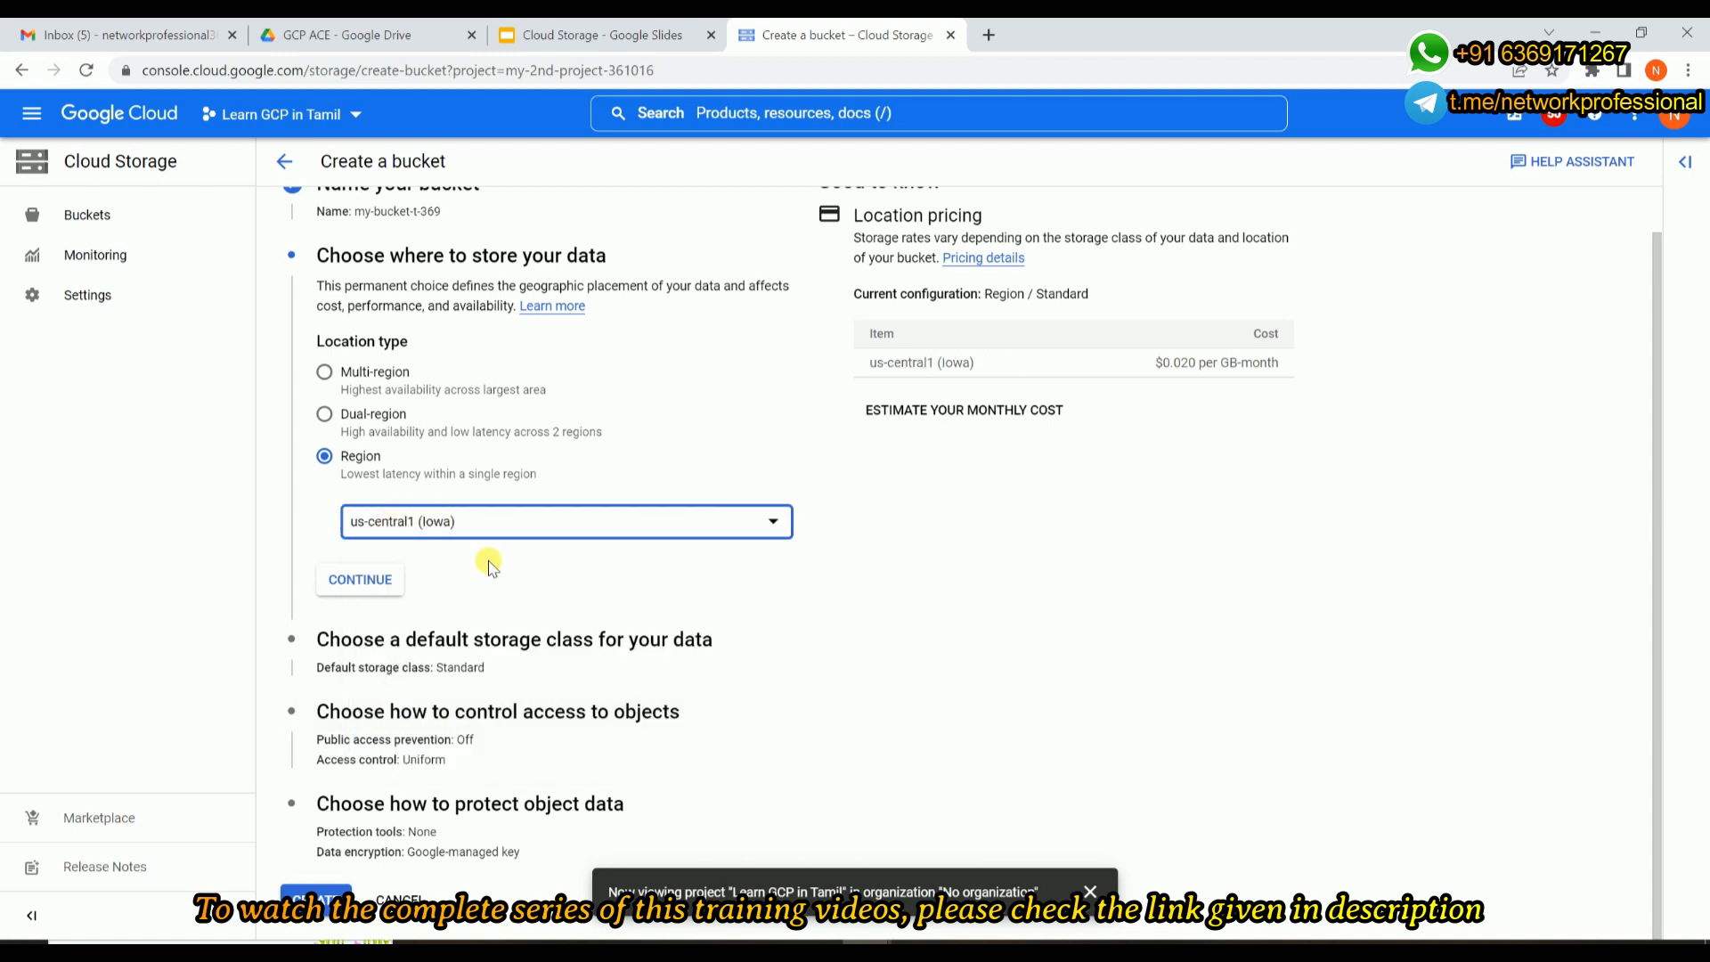
left_click(358, 579)
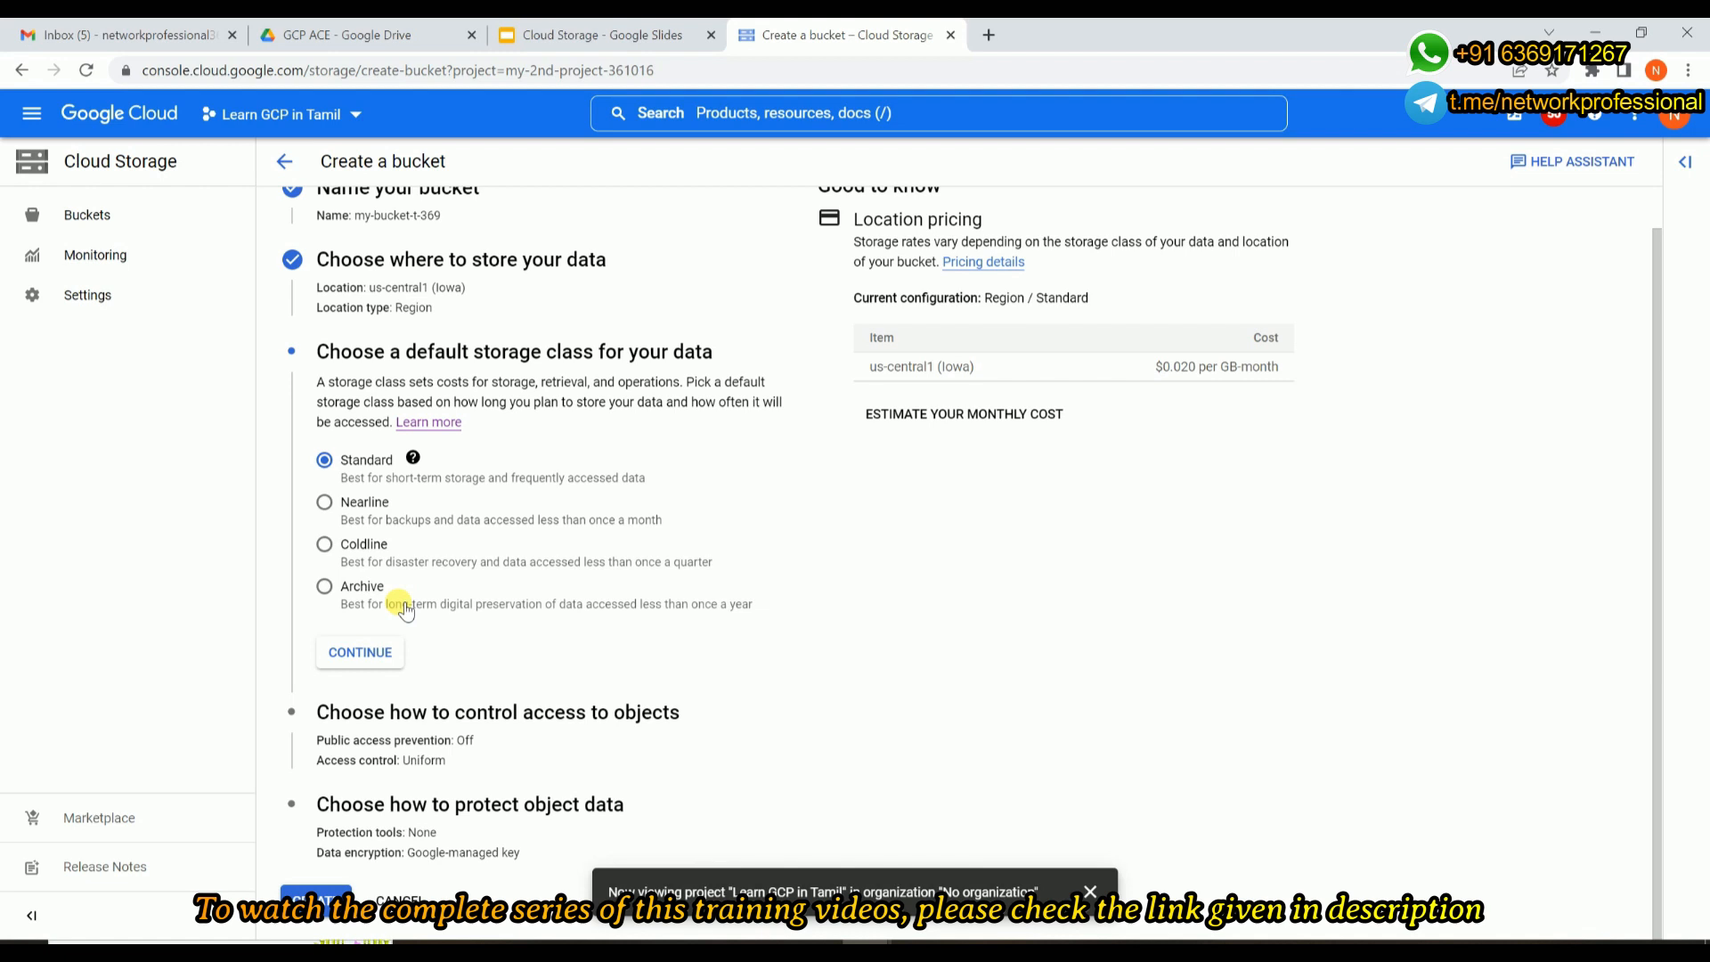
Open the bucket's monthly cost estimate and examine the storage price per GB for the Standard class.
scroll(406, 610, "up", 1)
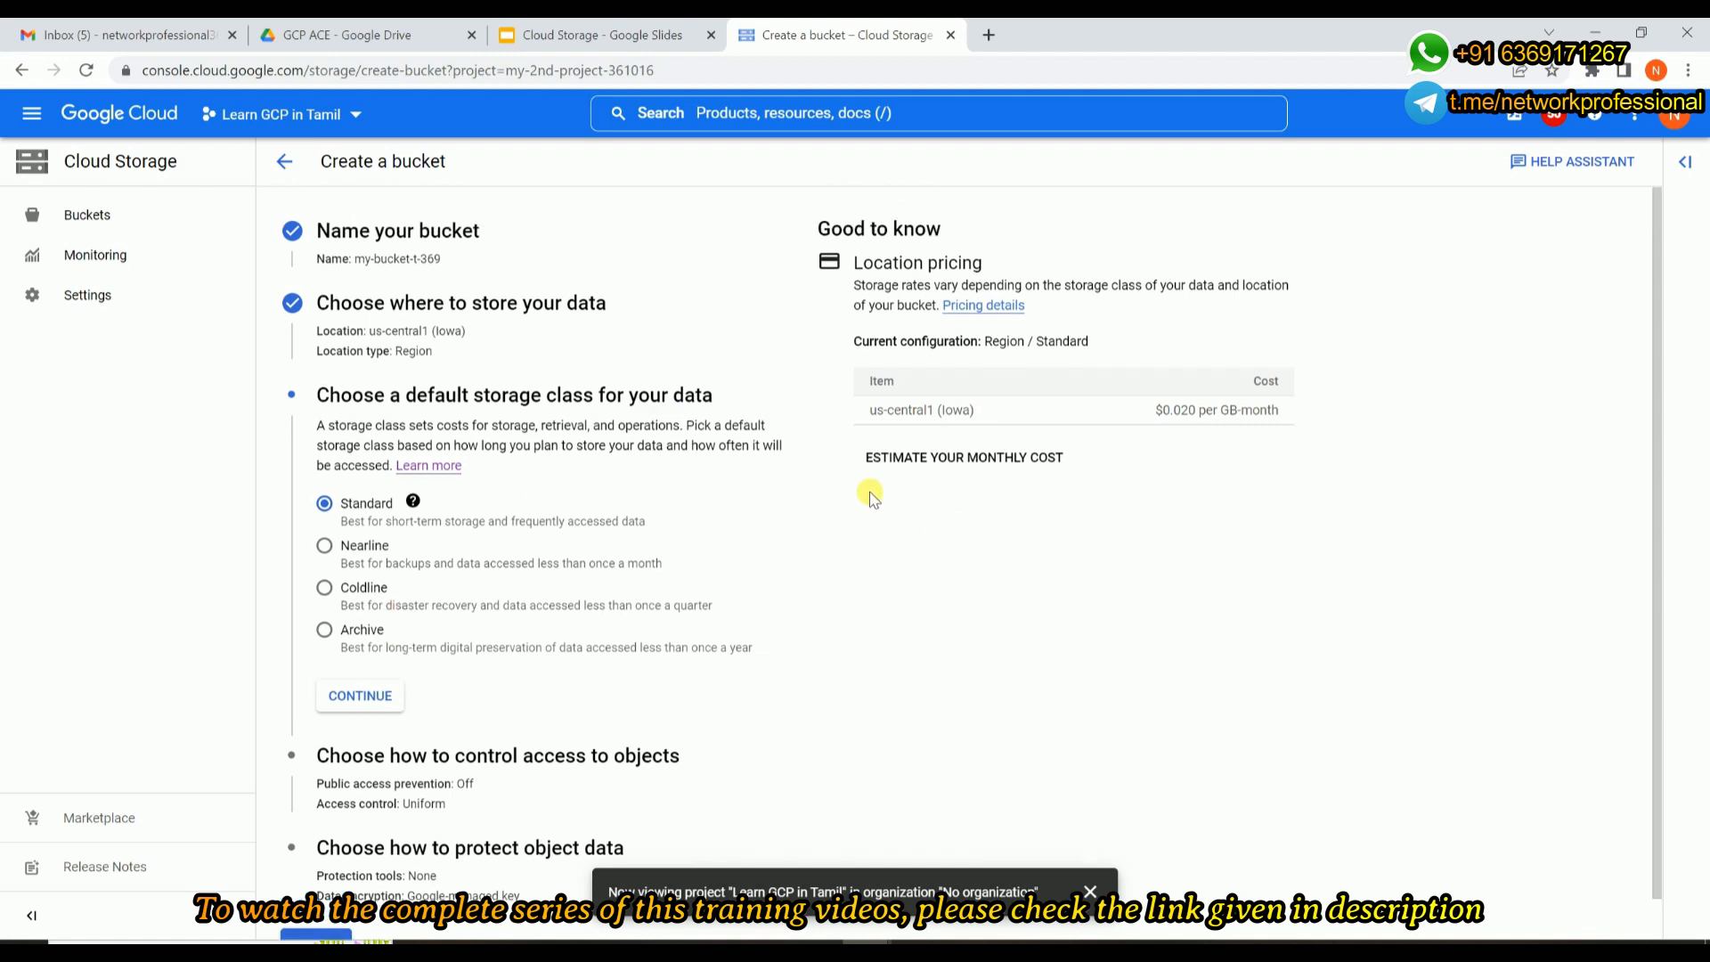
left_click(907, 472)
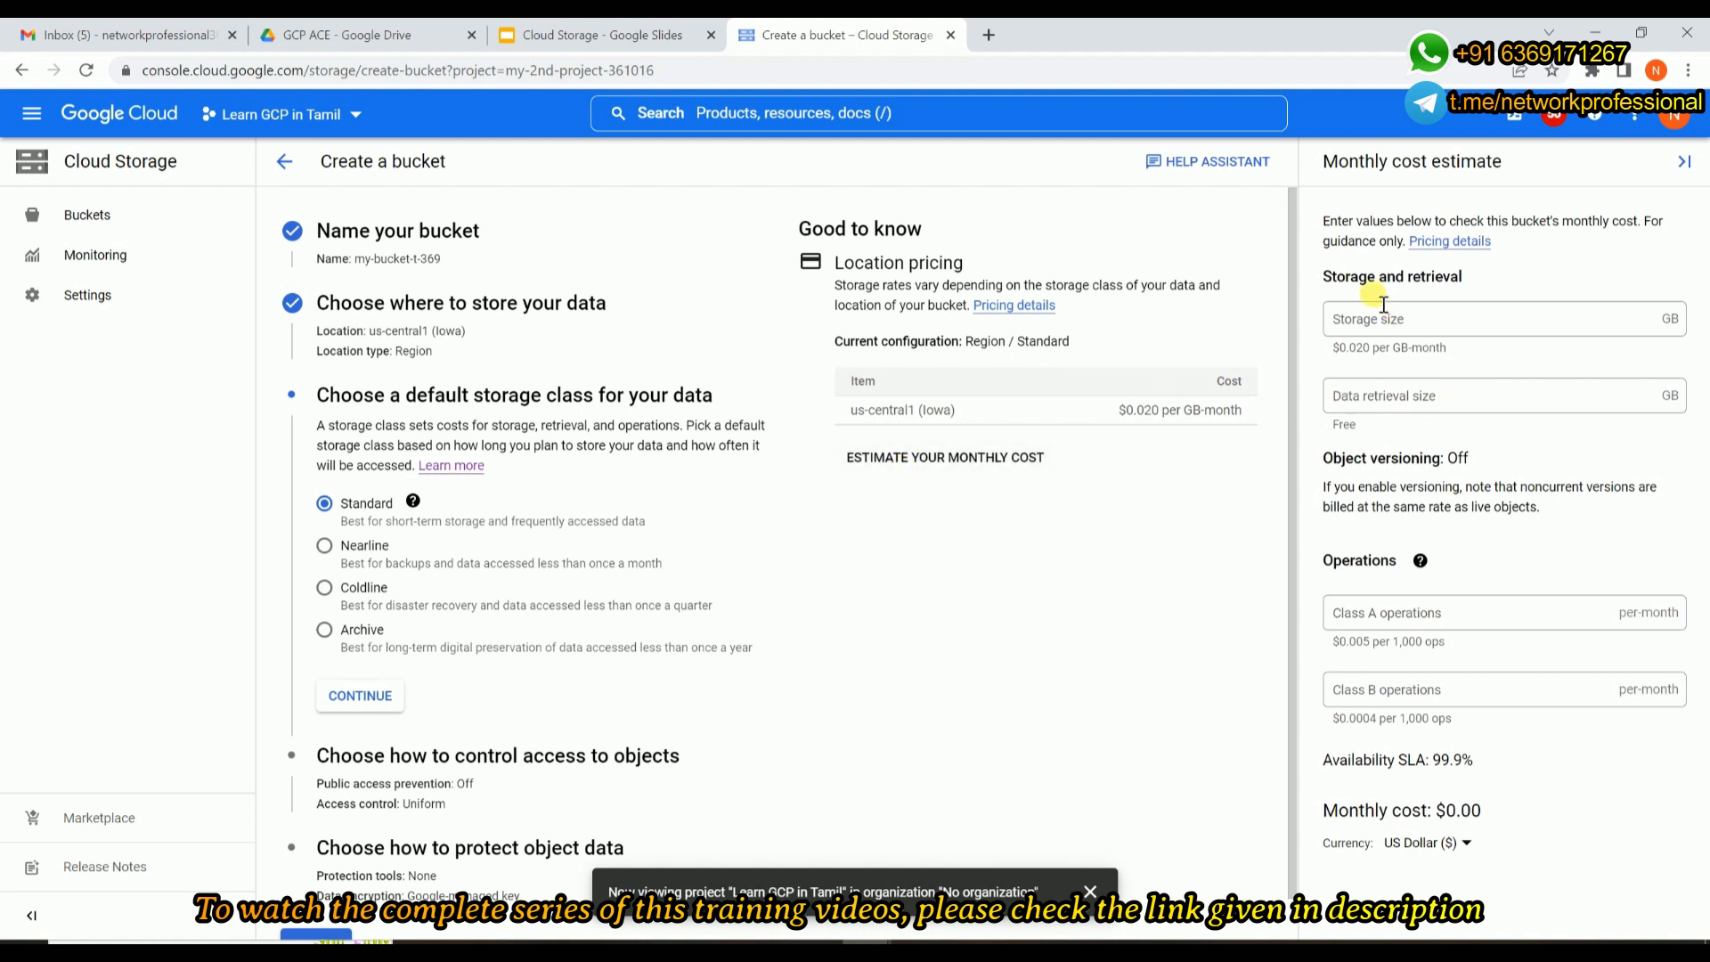
left_click_drag(1320, 275, 1476, 277)
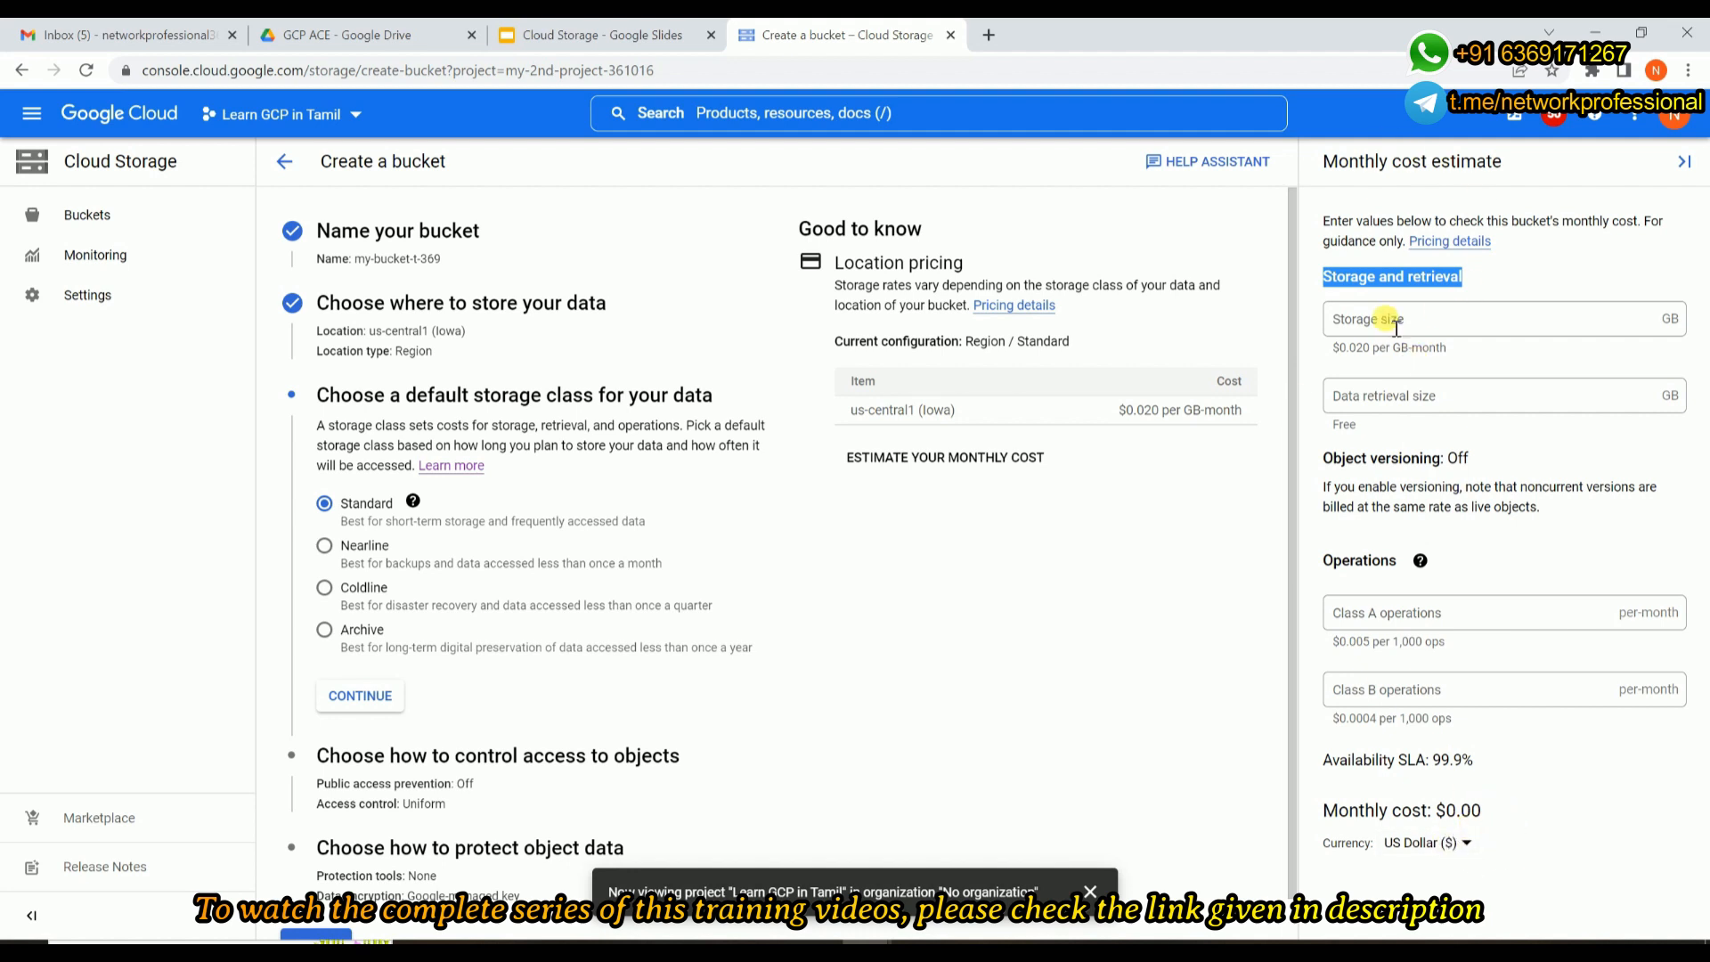
left_click(1330, 346)
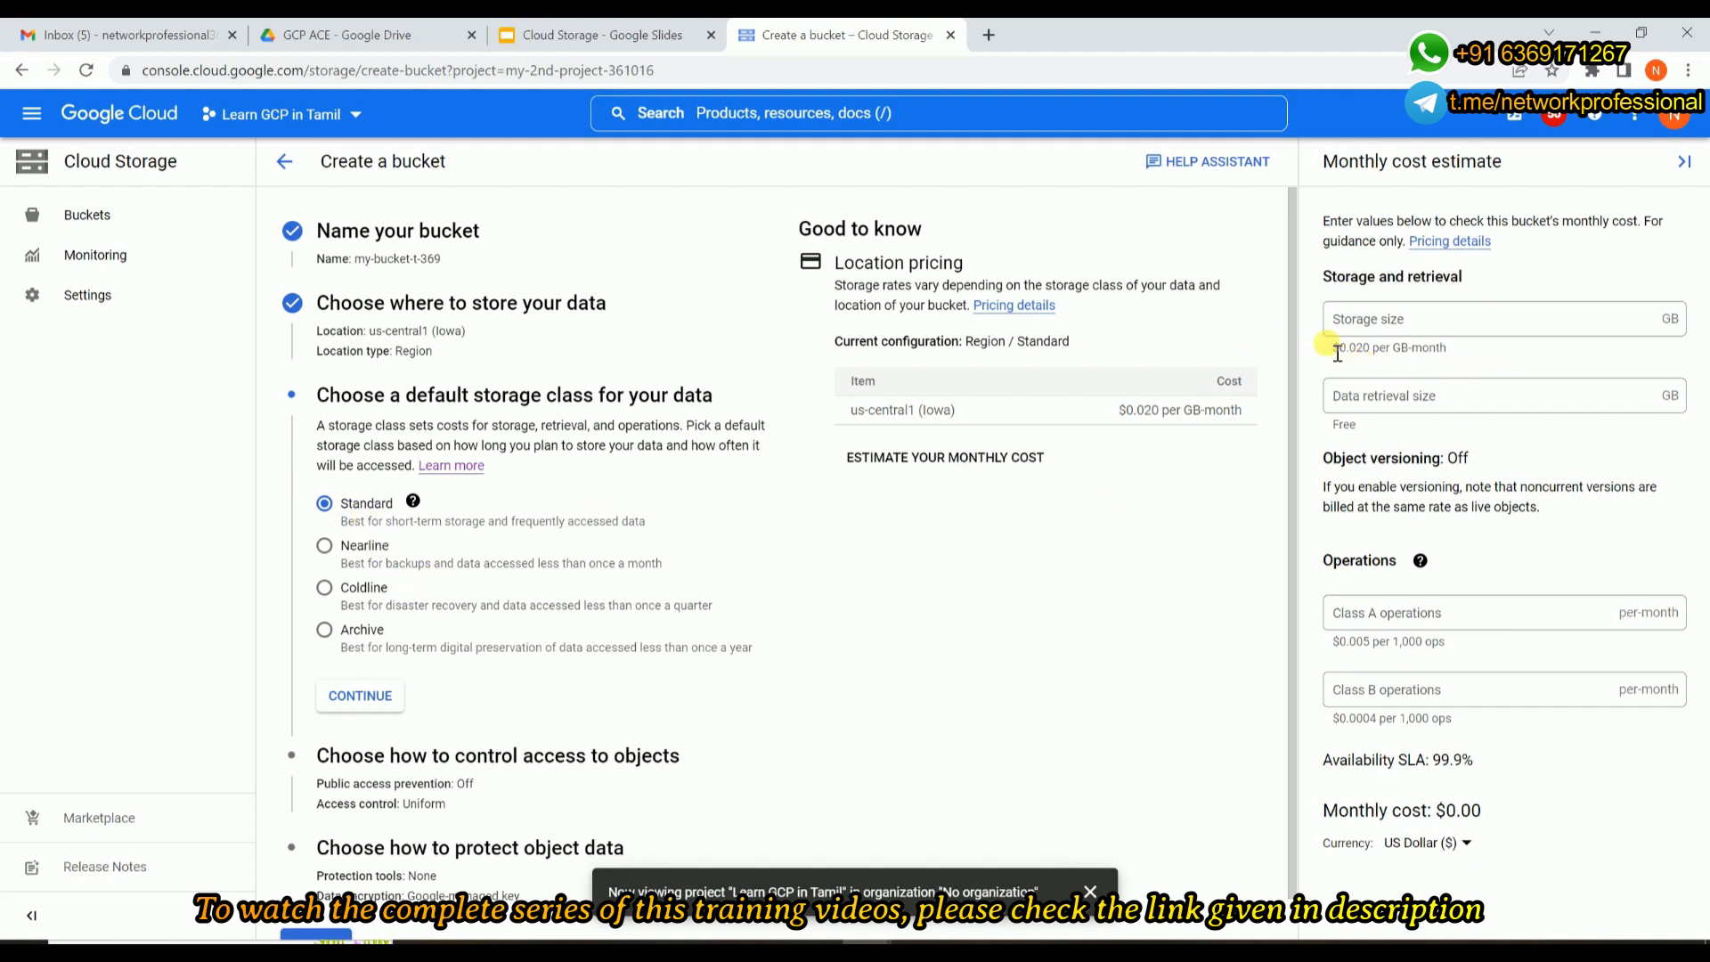
left_click_drag(1334, 347, 1466, 354)
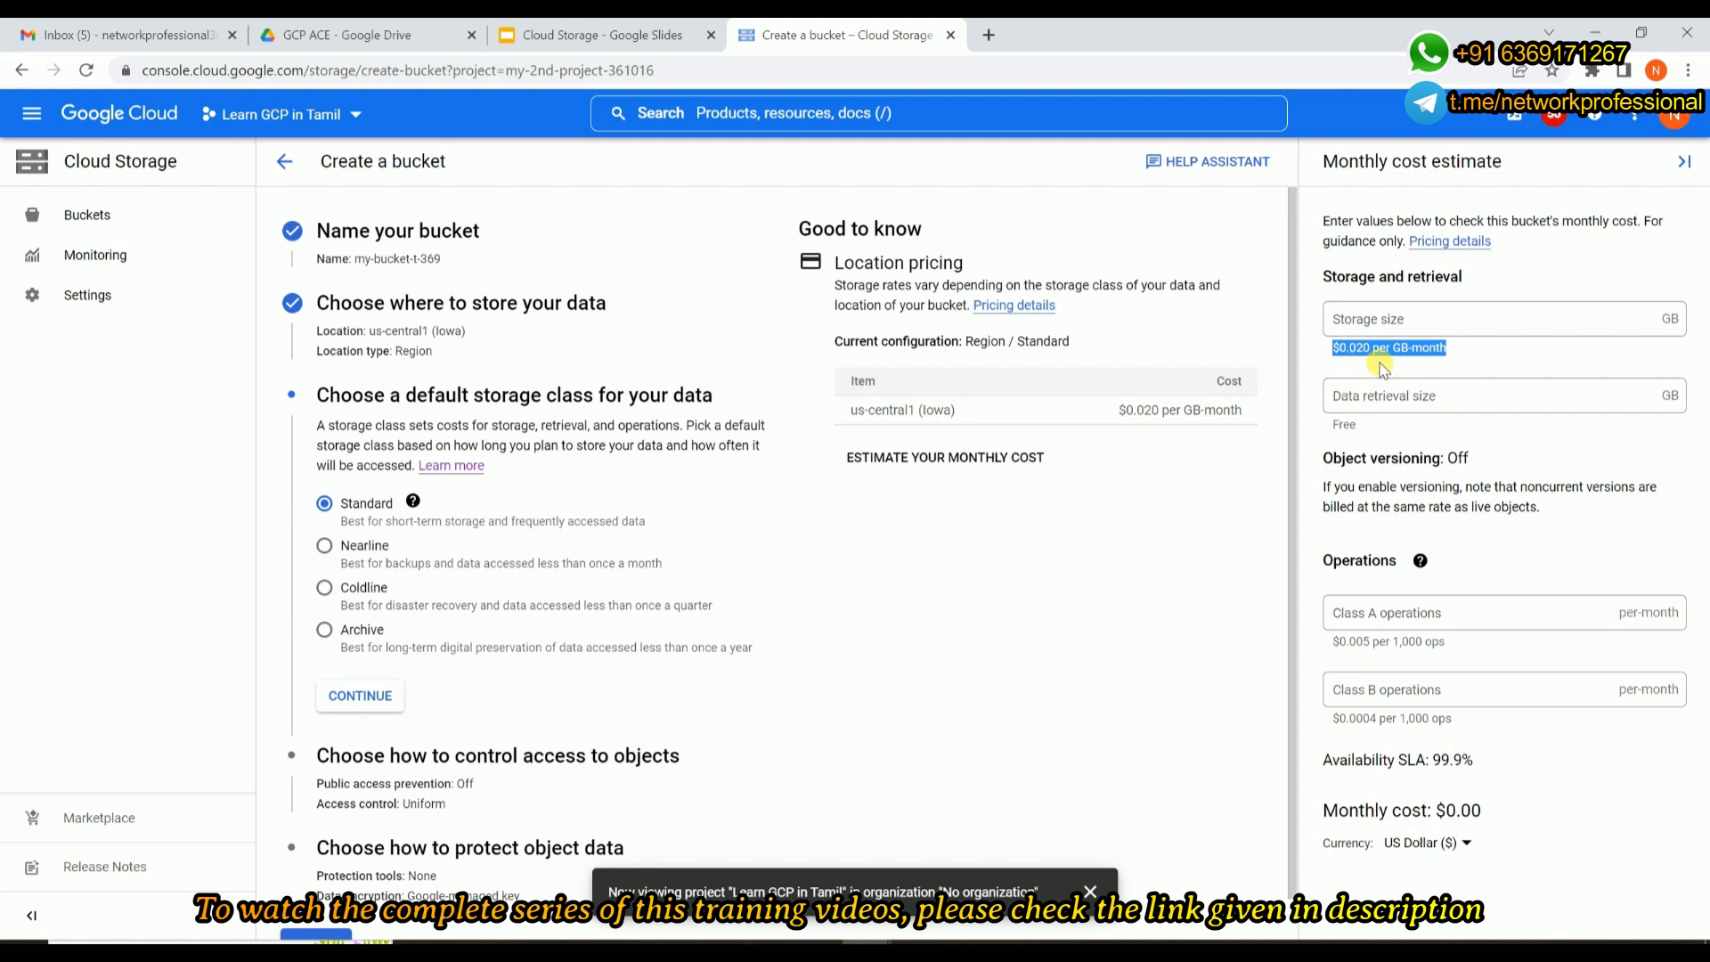
Set the cost estimate's storage size to 100 GB and its data retrieval size to 500 GB.
left_click(1388, 325)
type("100")
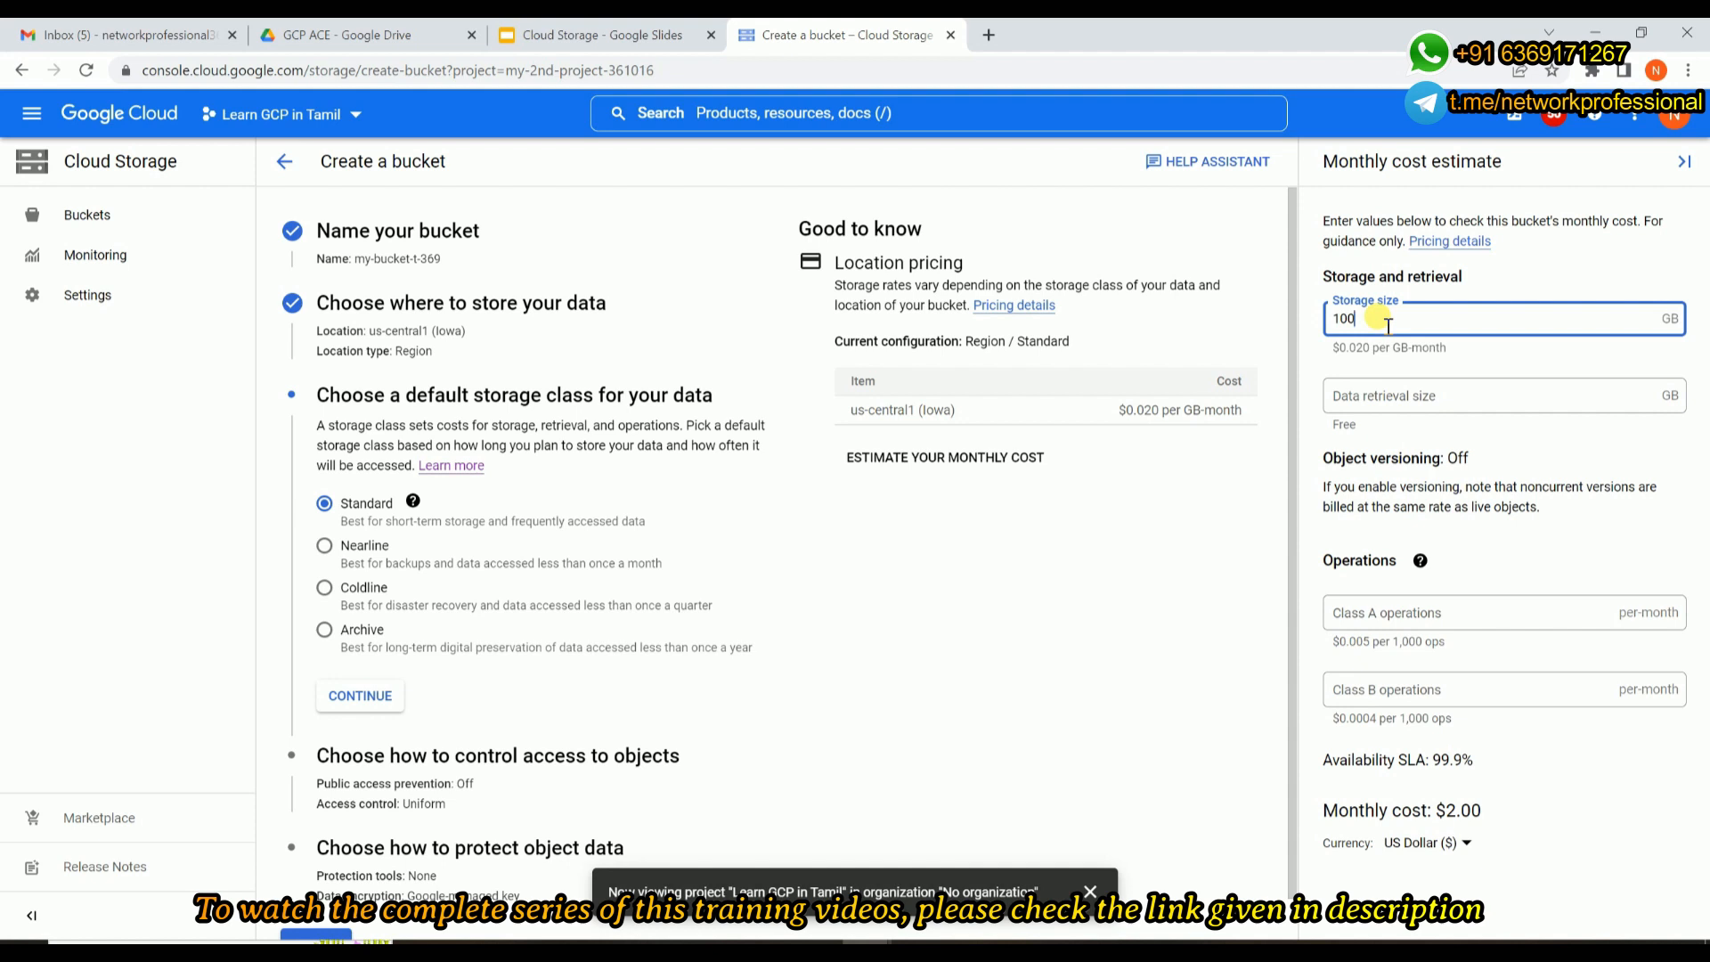
left_click(1397, 406)
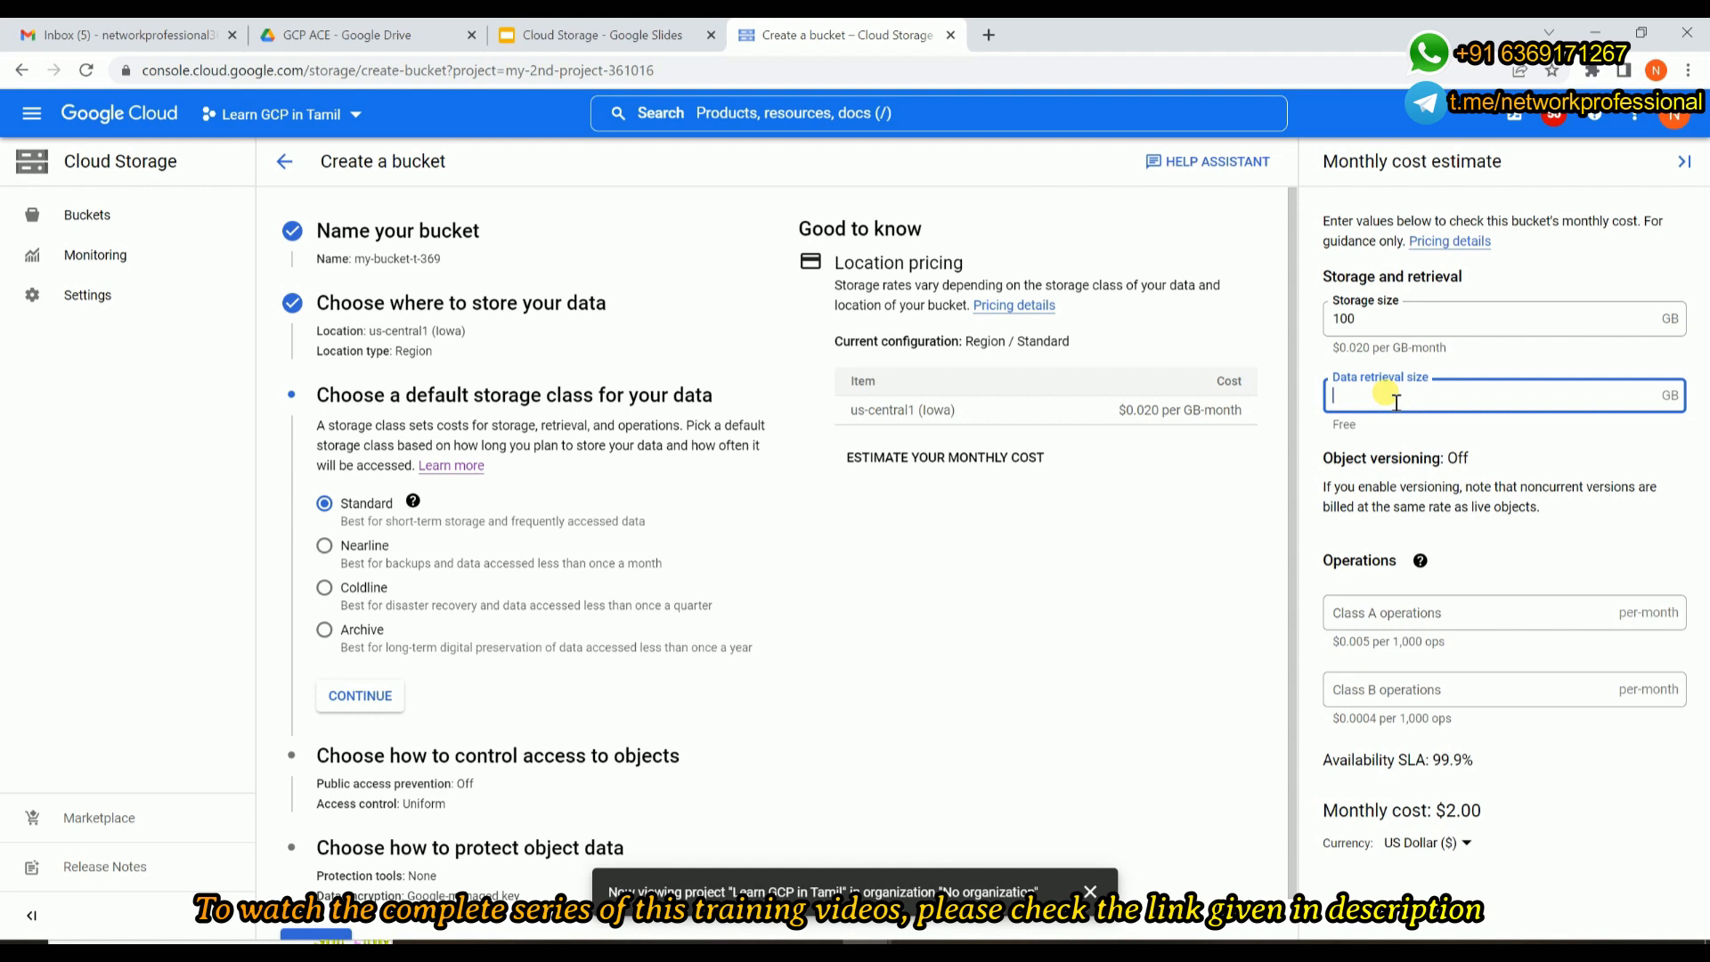
type("500")
left_click(1326, 430)
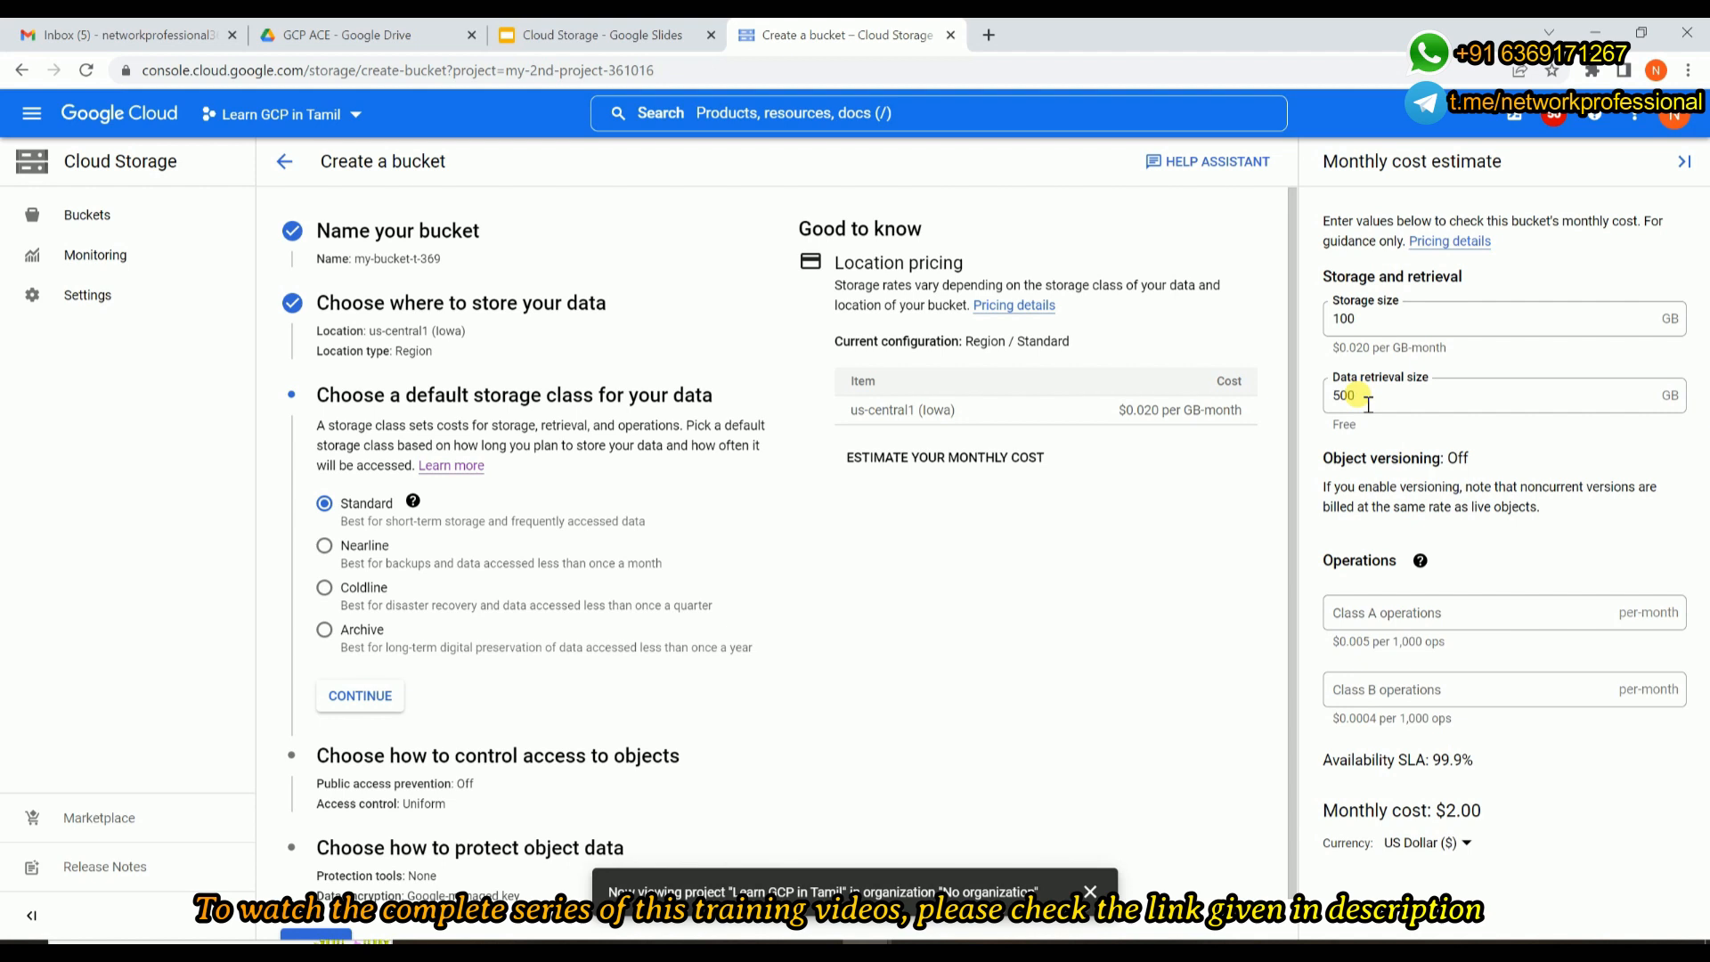
Set the cost estimate's currency to Indian rupee and examine the monthly cost for the entered storage size.
left_click(1466, 846)
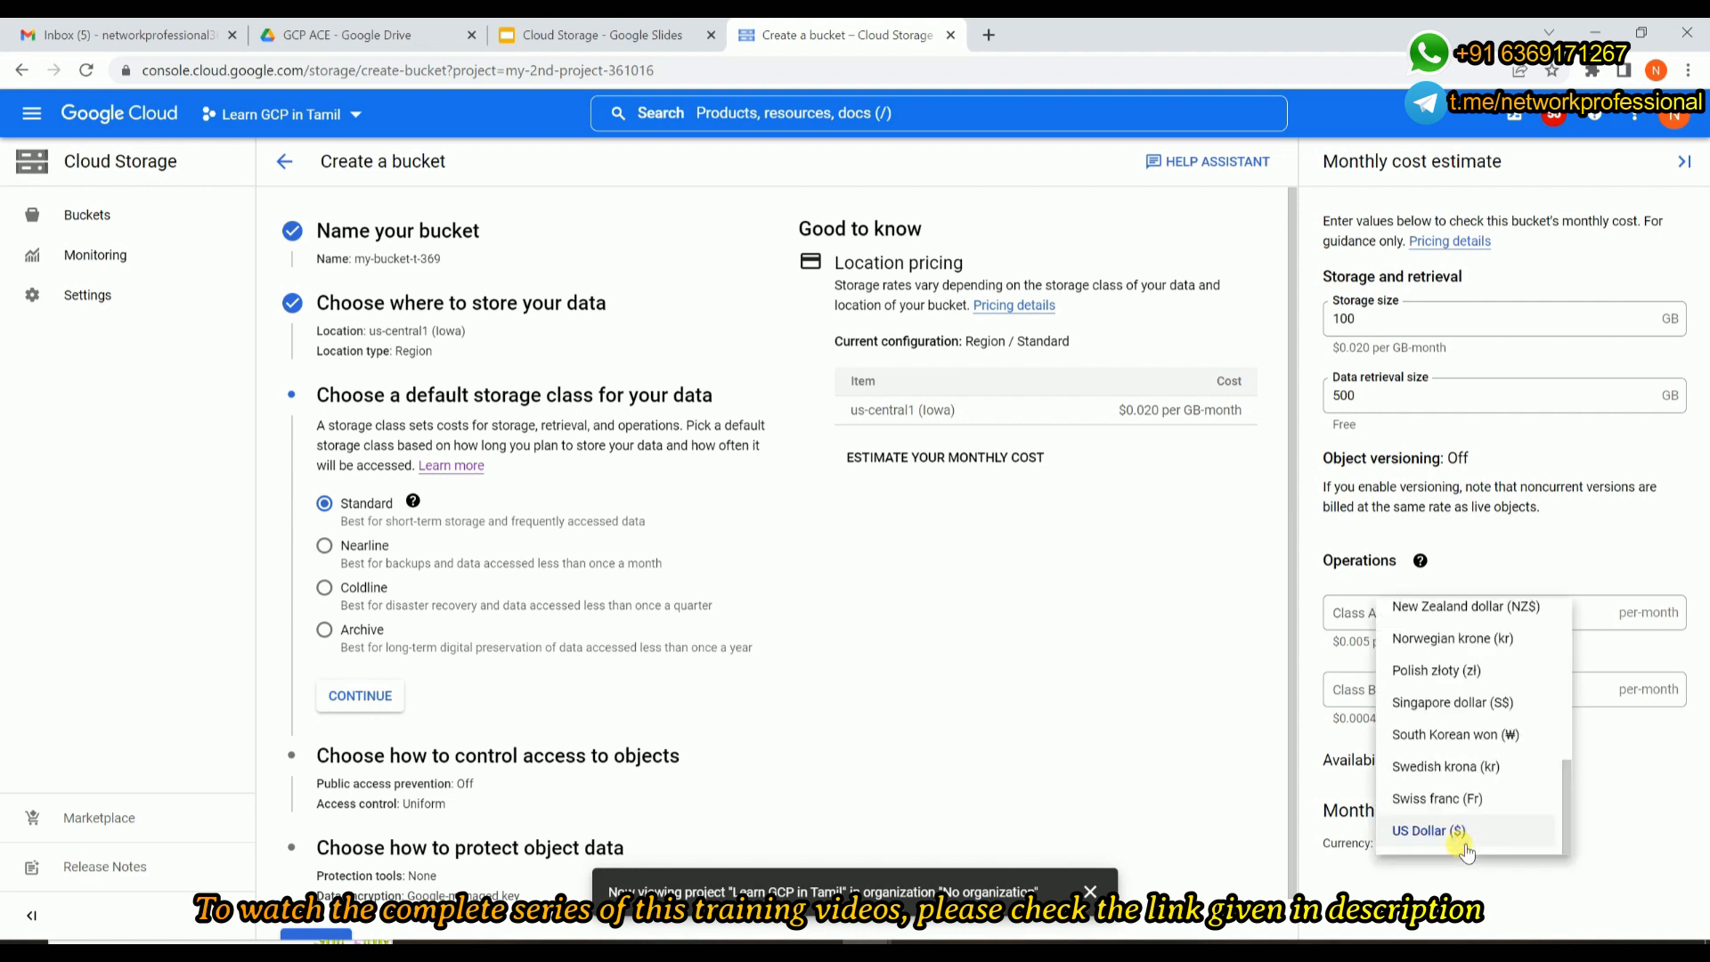
scroll(1483, 784, "up", 2)
scroll(1494, 758, "up", 2)
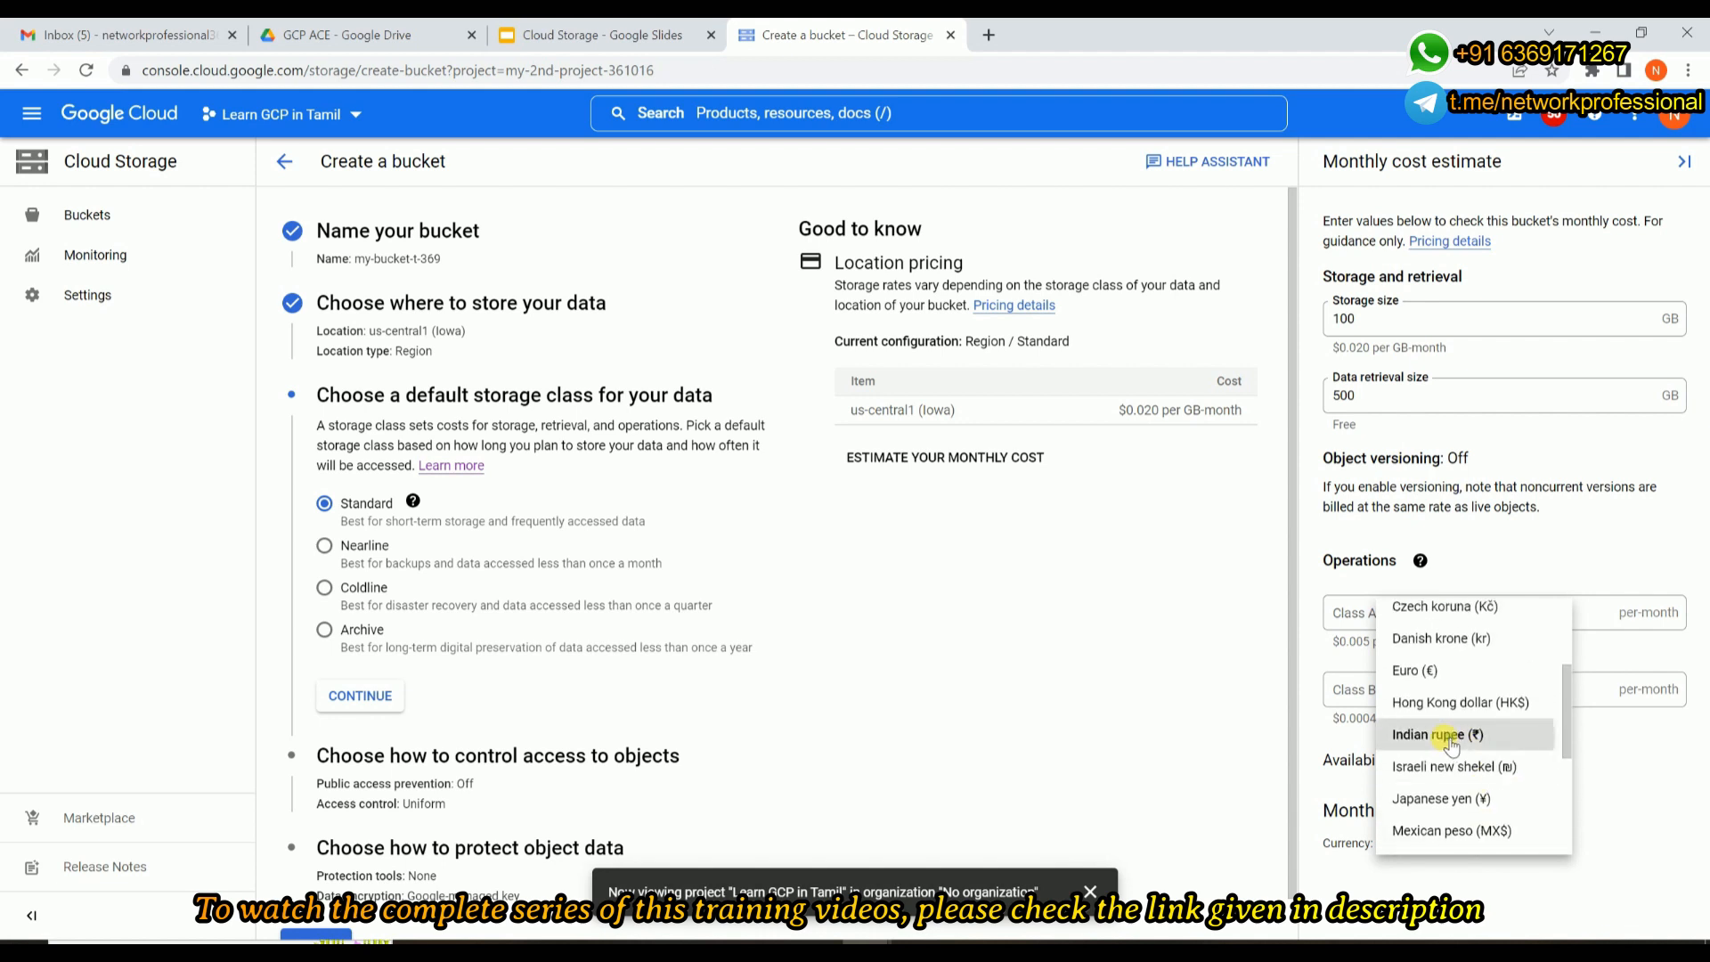
left_click(1449, 742)
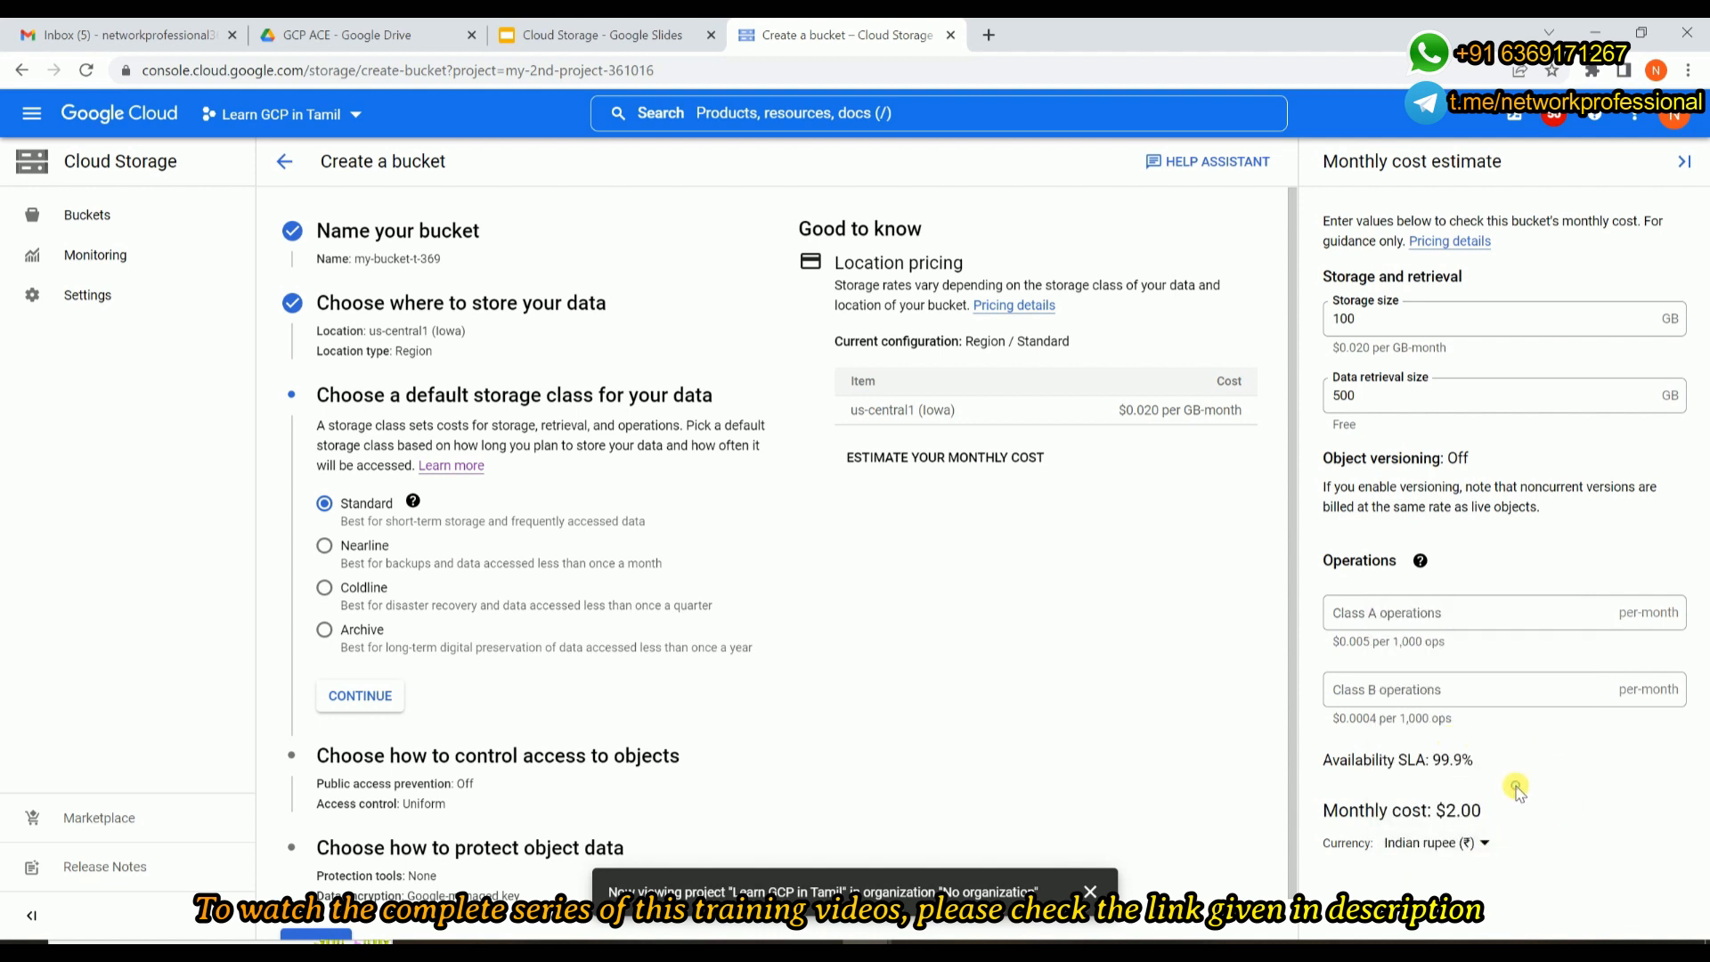
left_click_drag(1449, 806, 1519, 812)
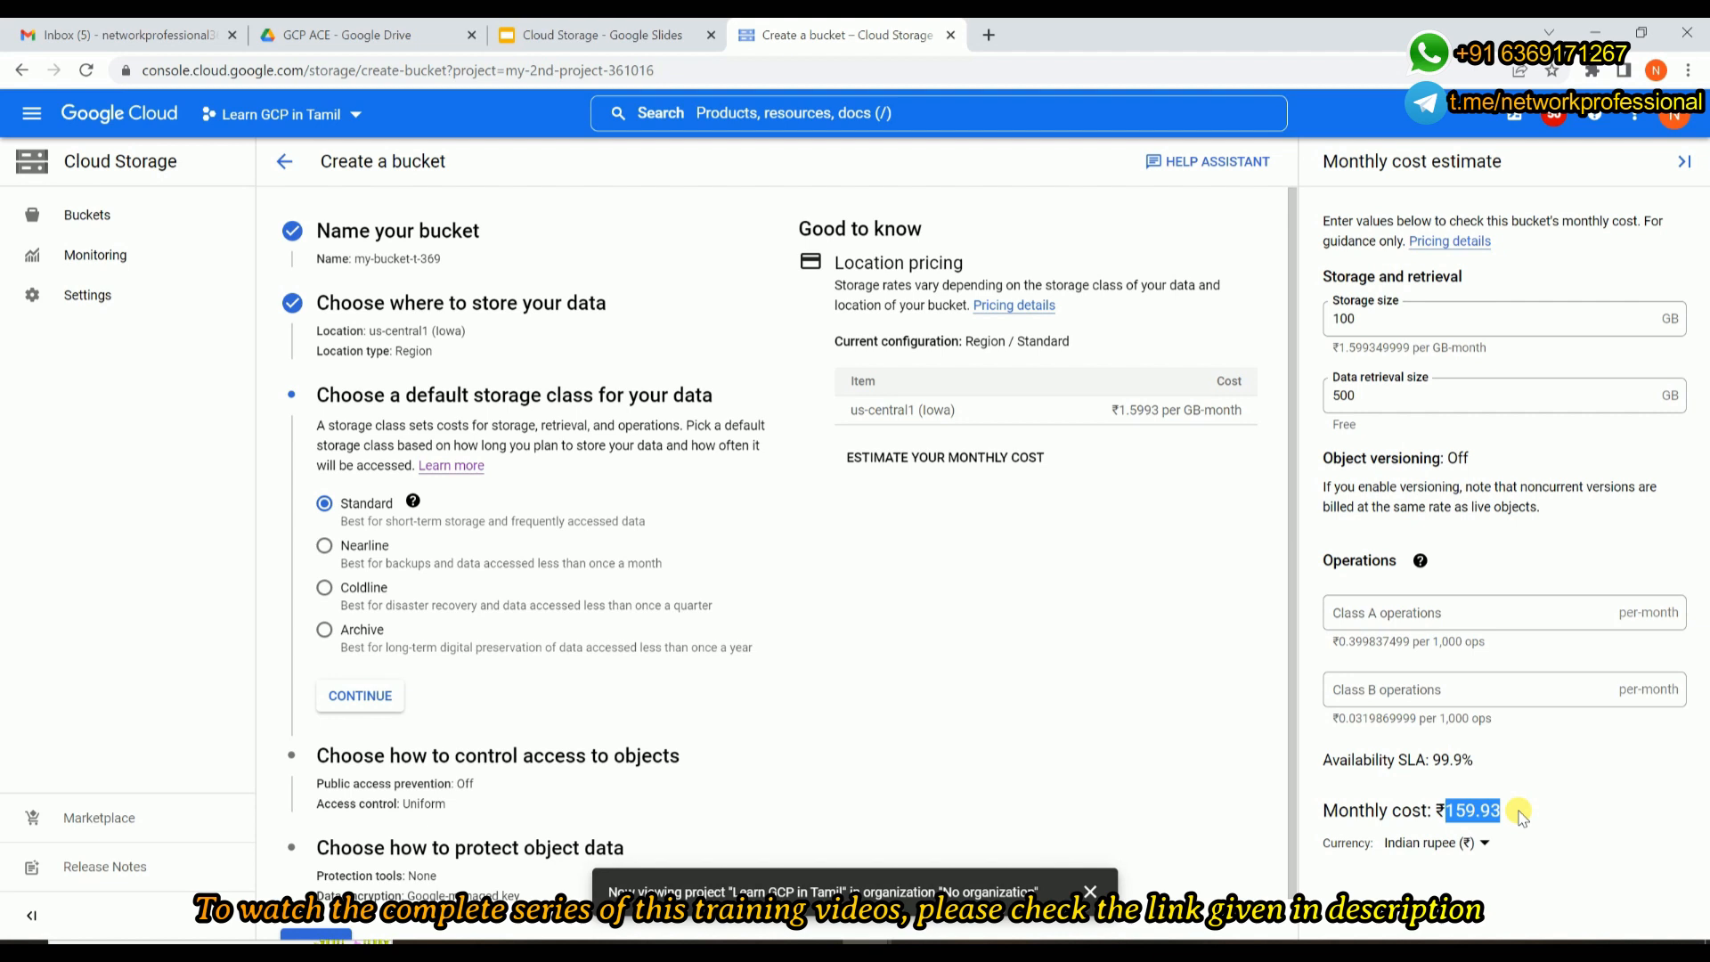
left_click_drag(1380, 313, 1317, 316)
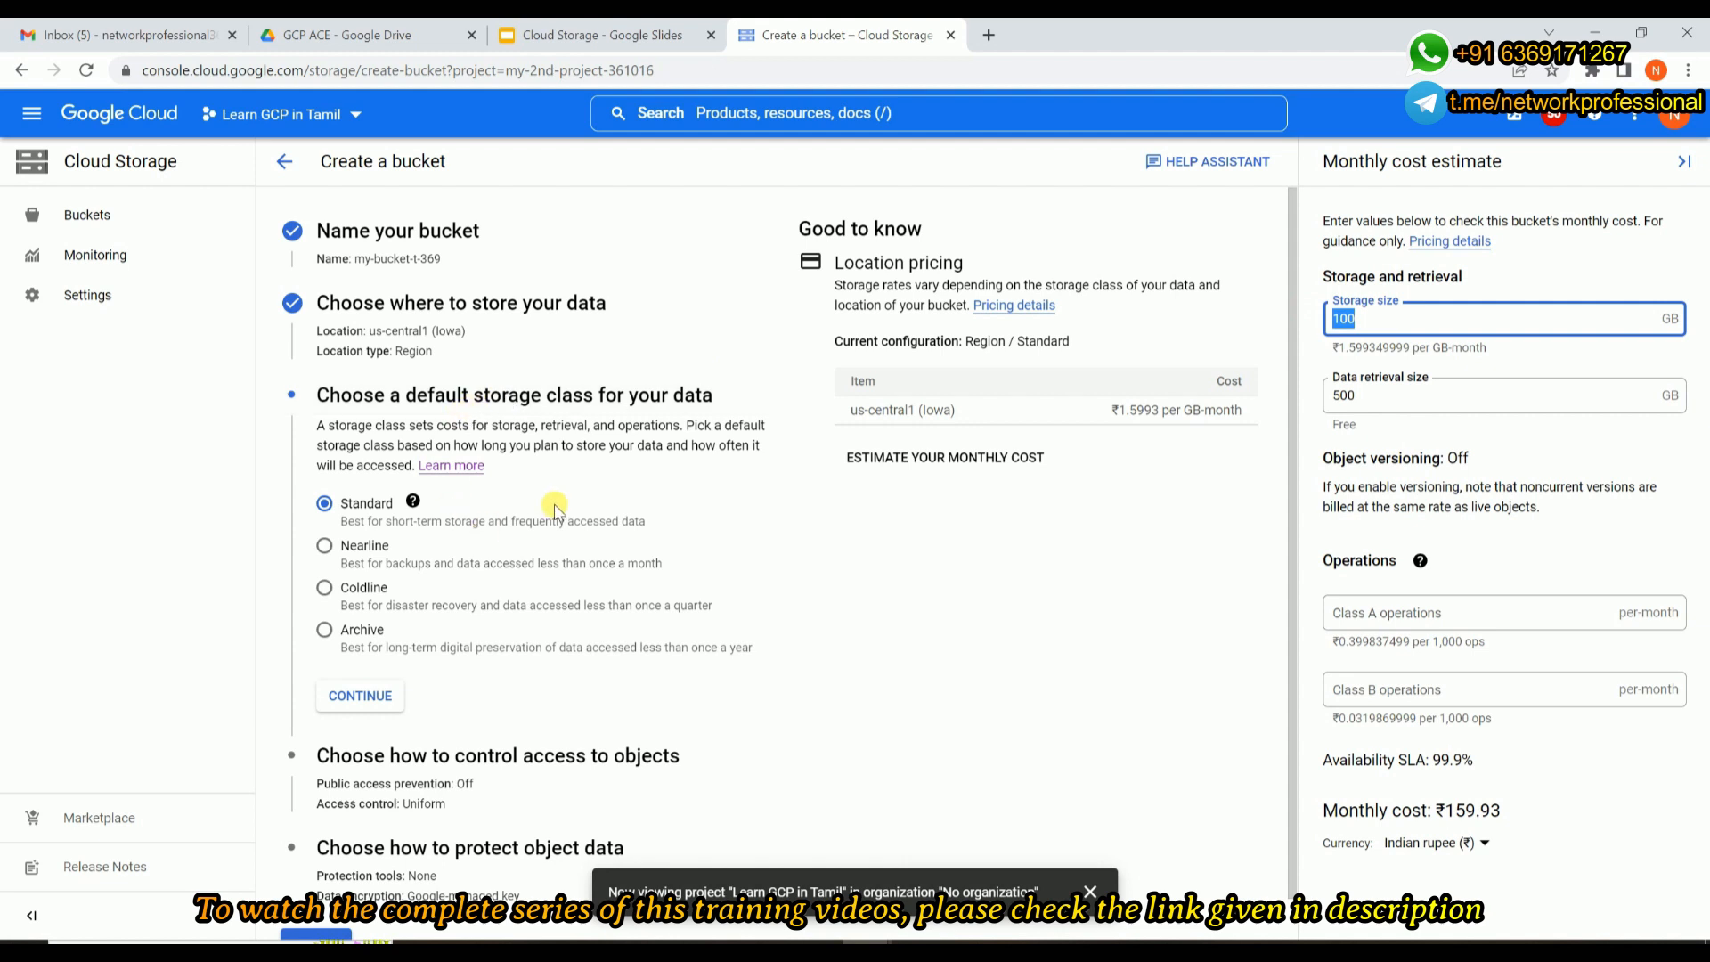
Switch the cost estimate's currency back to US Dollar.
left_click(1487, 843)
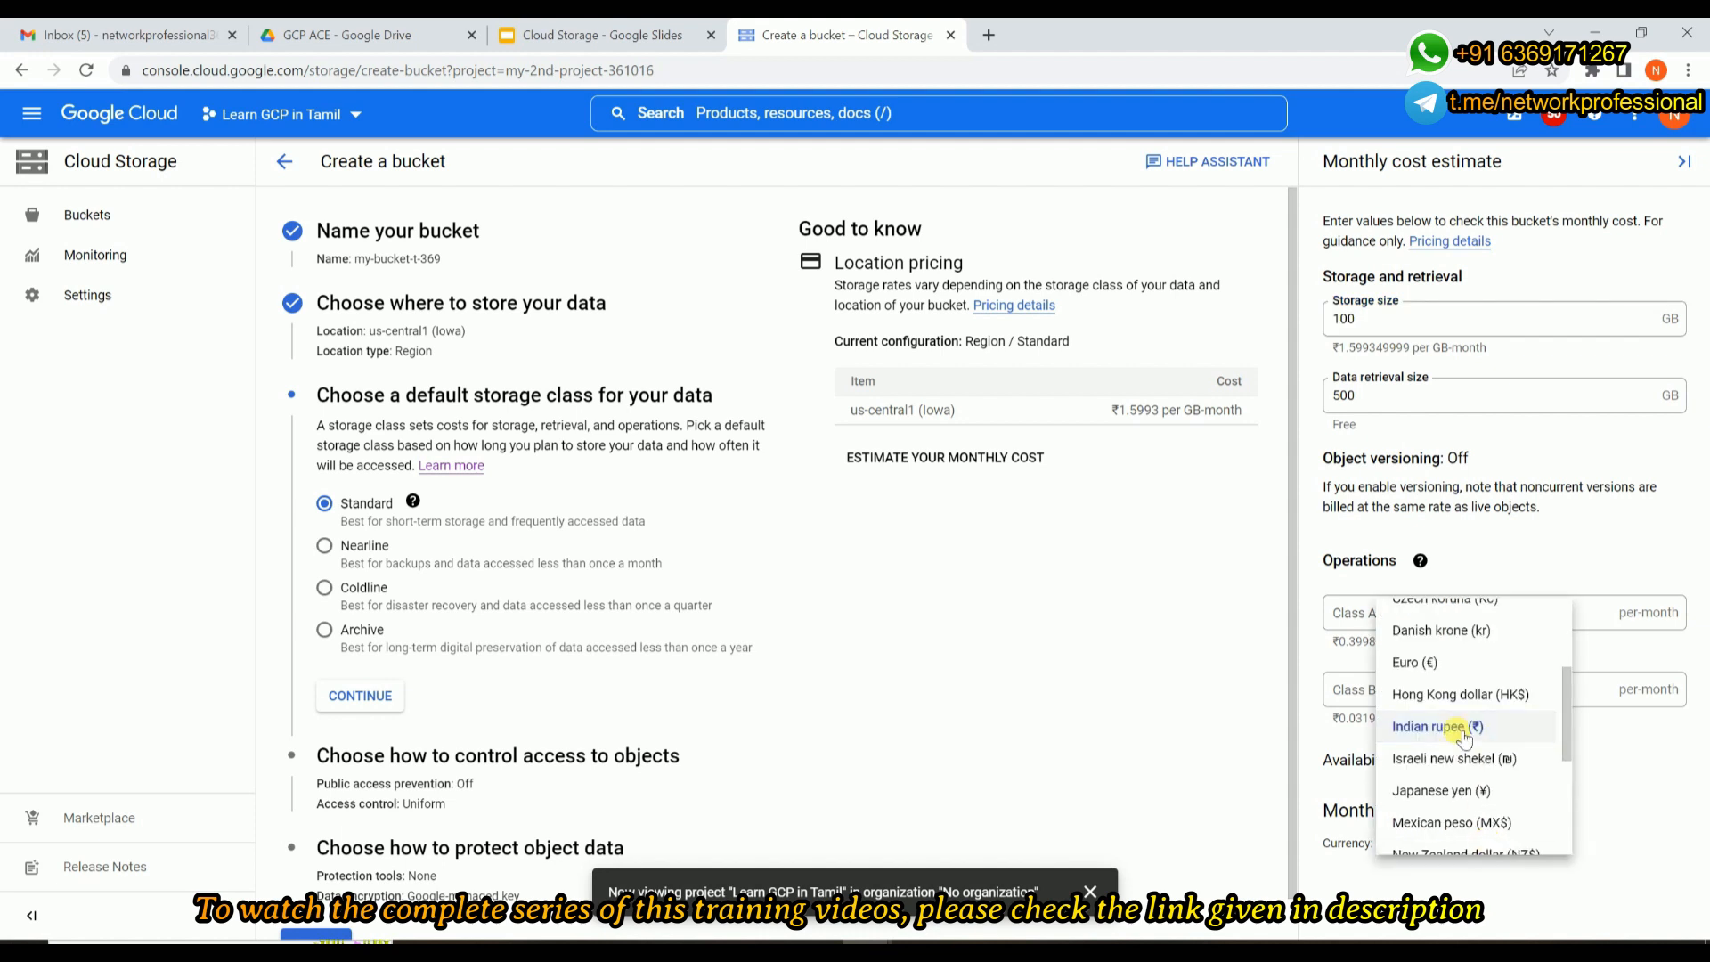
scroll(1465, 736, "down", 3)
left_click(1426, 825)
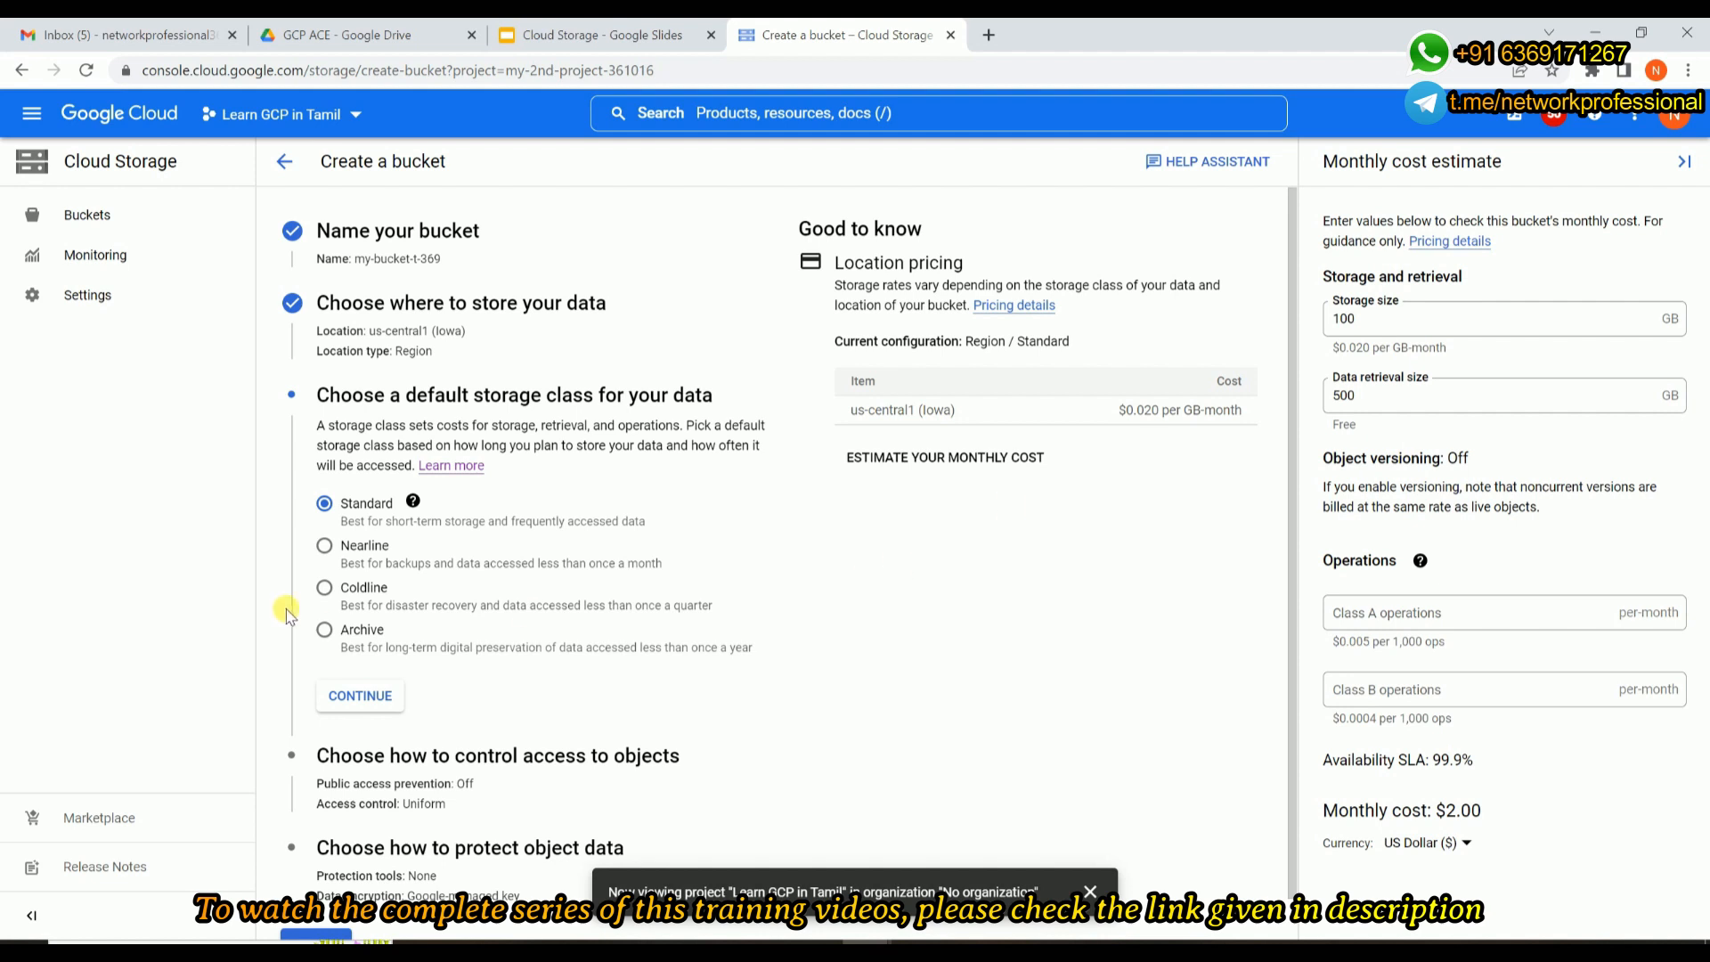
Select the Nearline storage class and set the data retrieval size to 100 GB to examine its storage and retrieval rates.
left_click(324, 547)
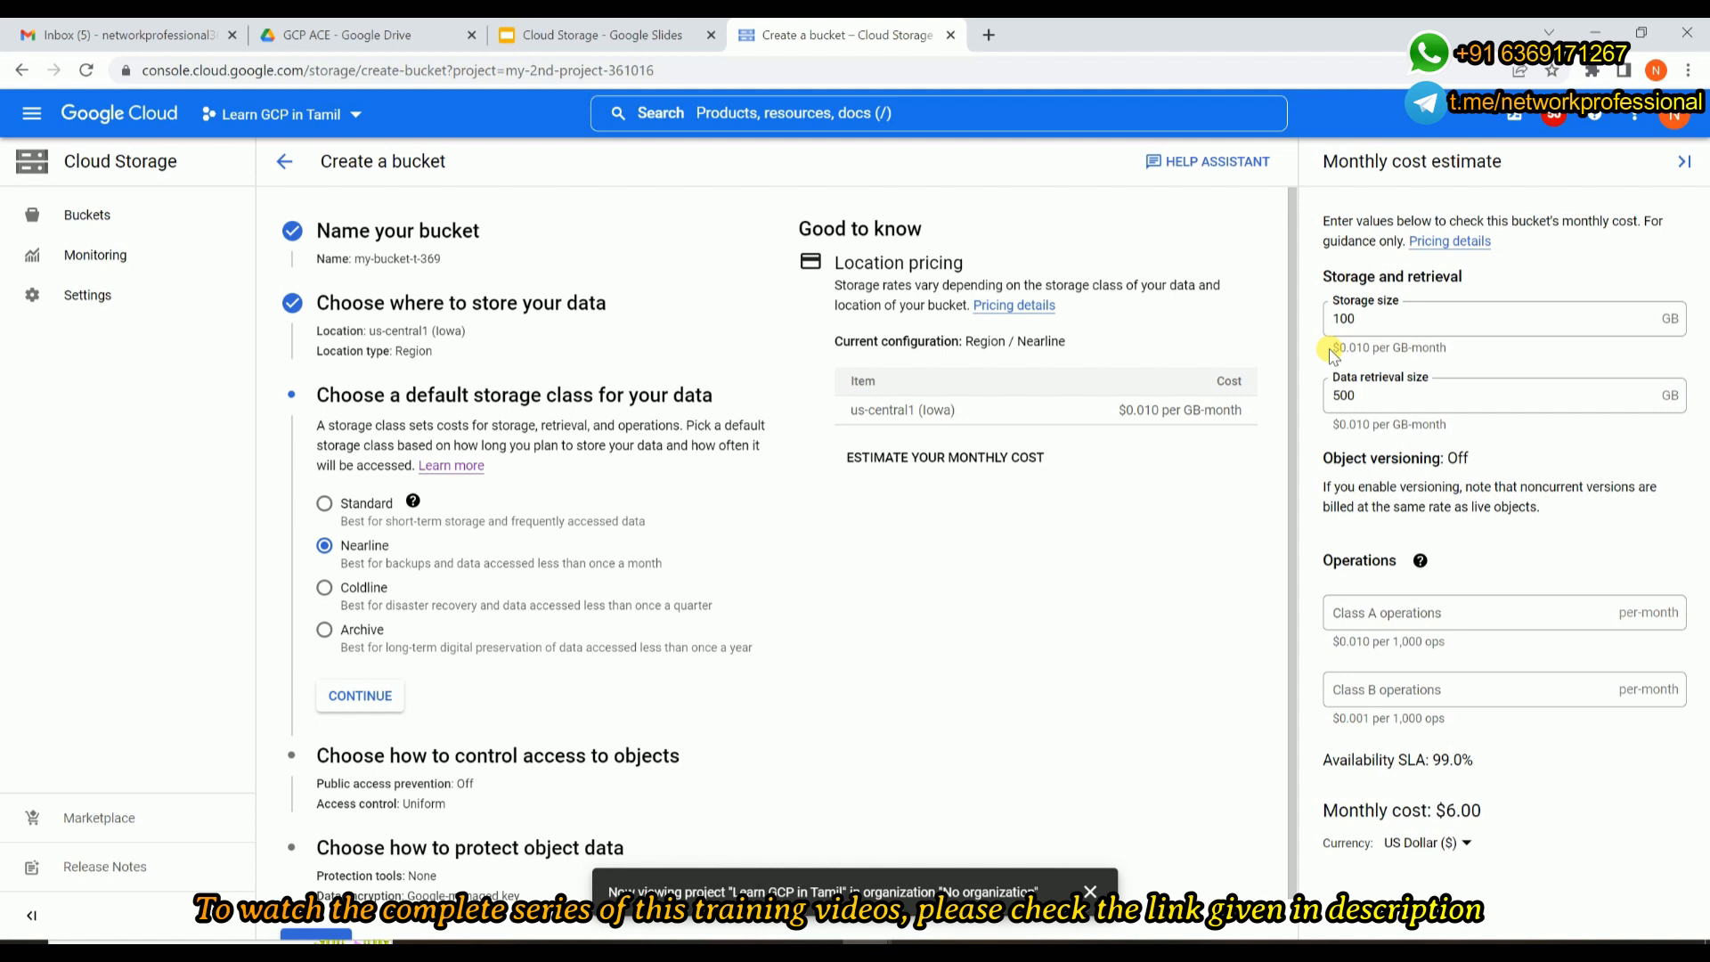
left_click_drag(1334, 354, 1464, 354)
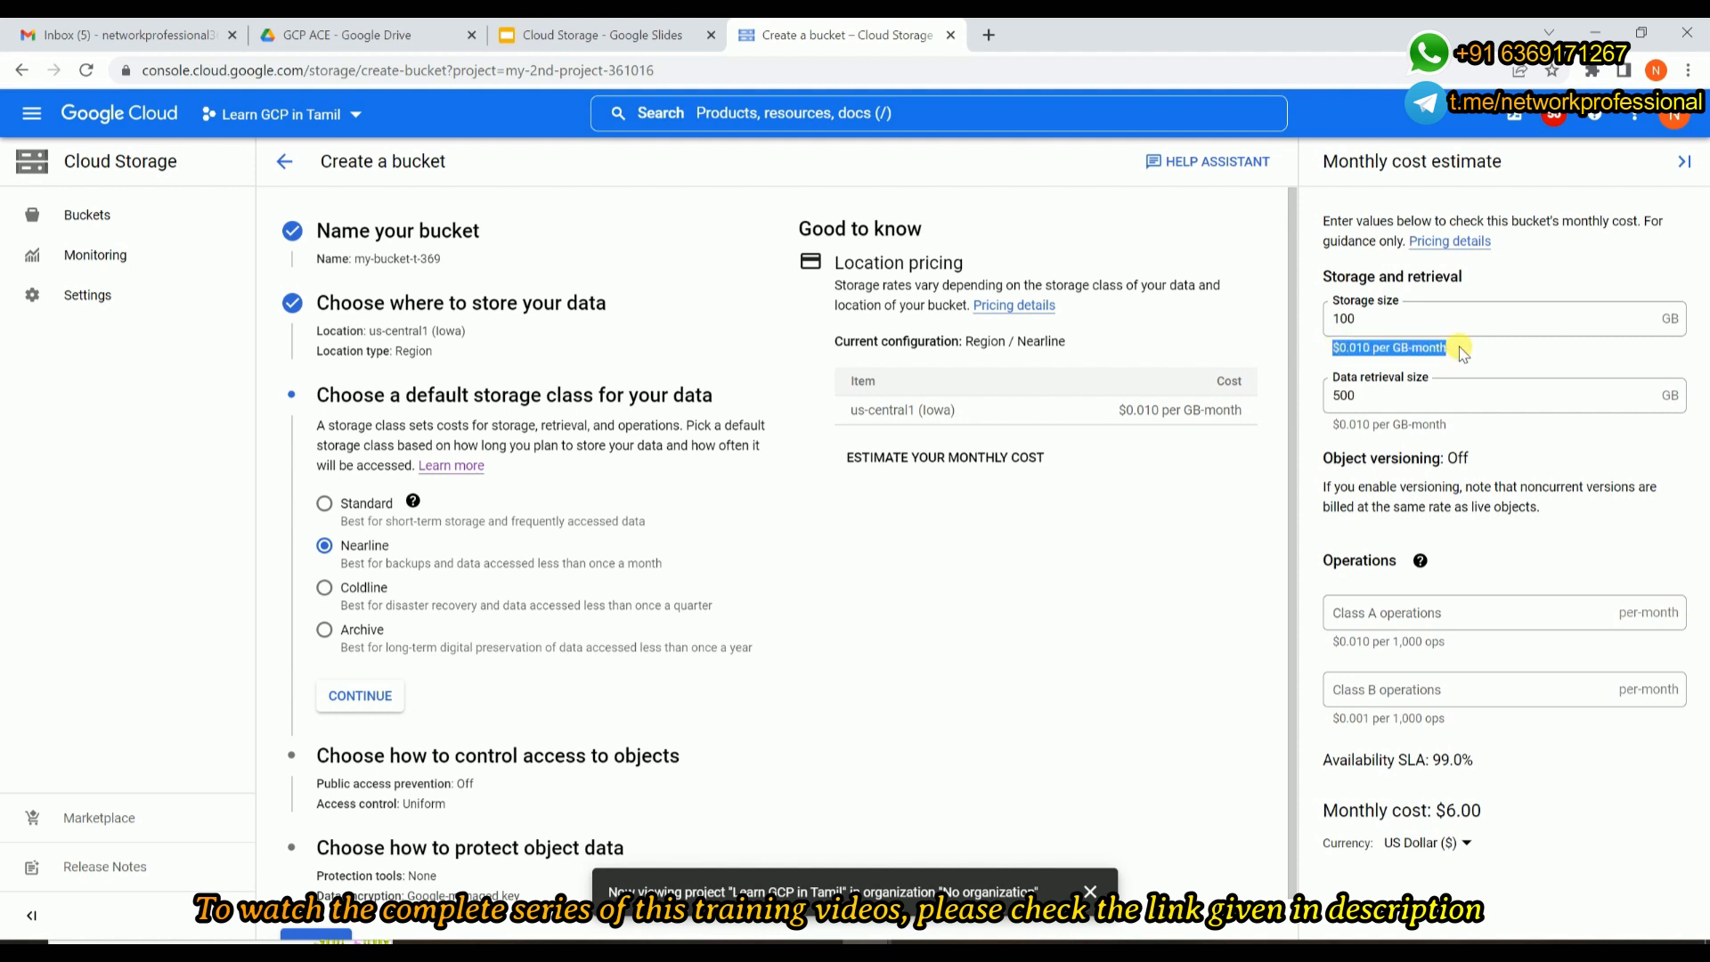
double_click(1375, 393)
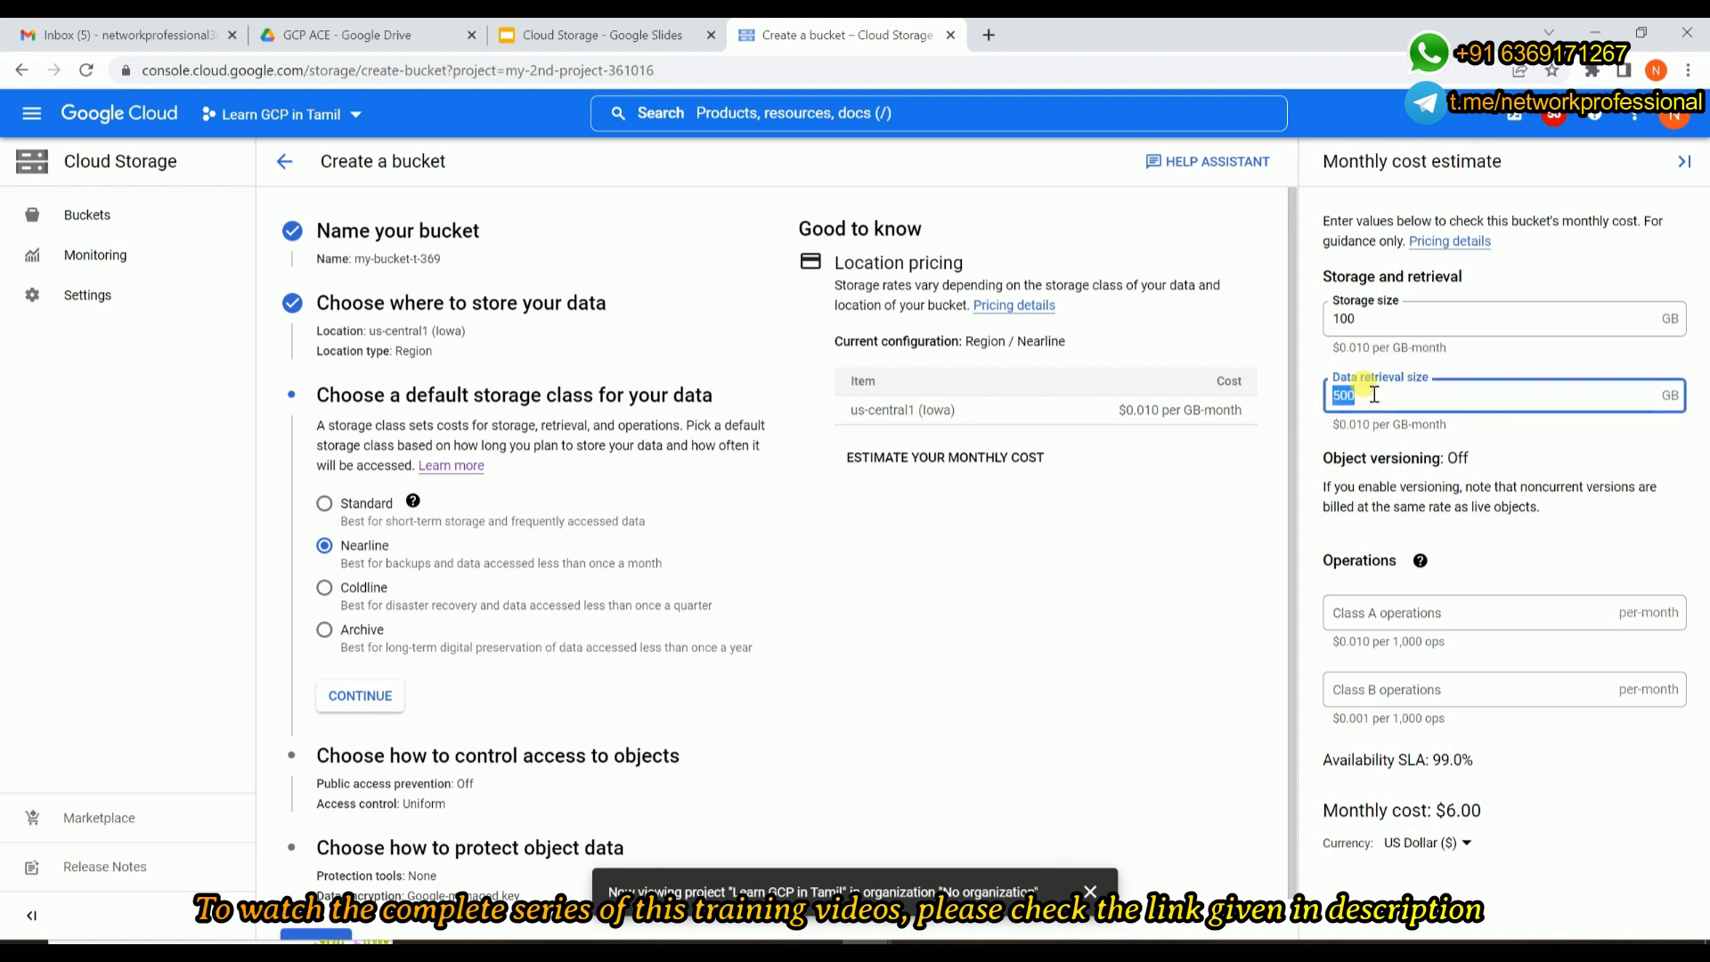
key("BackSpace")
type("100")
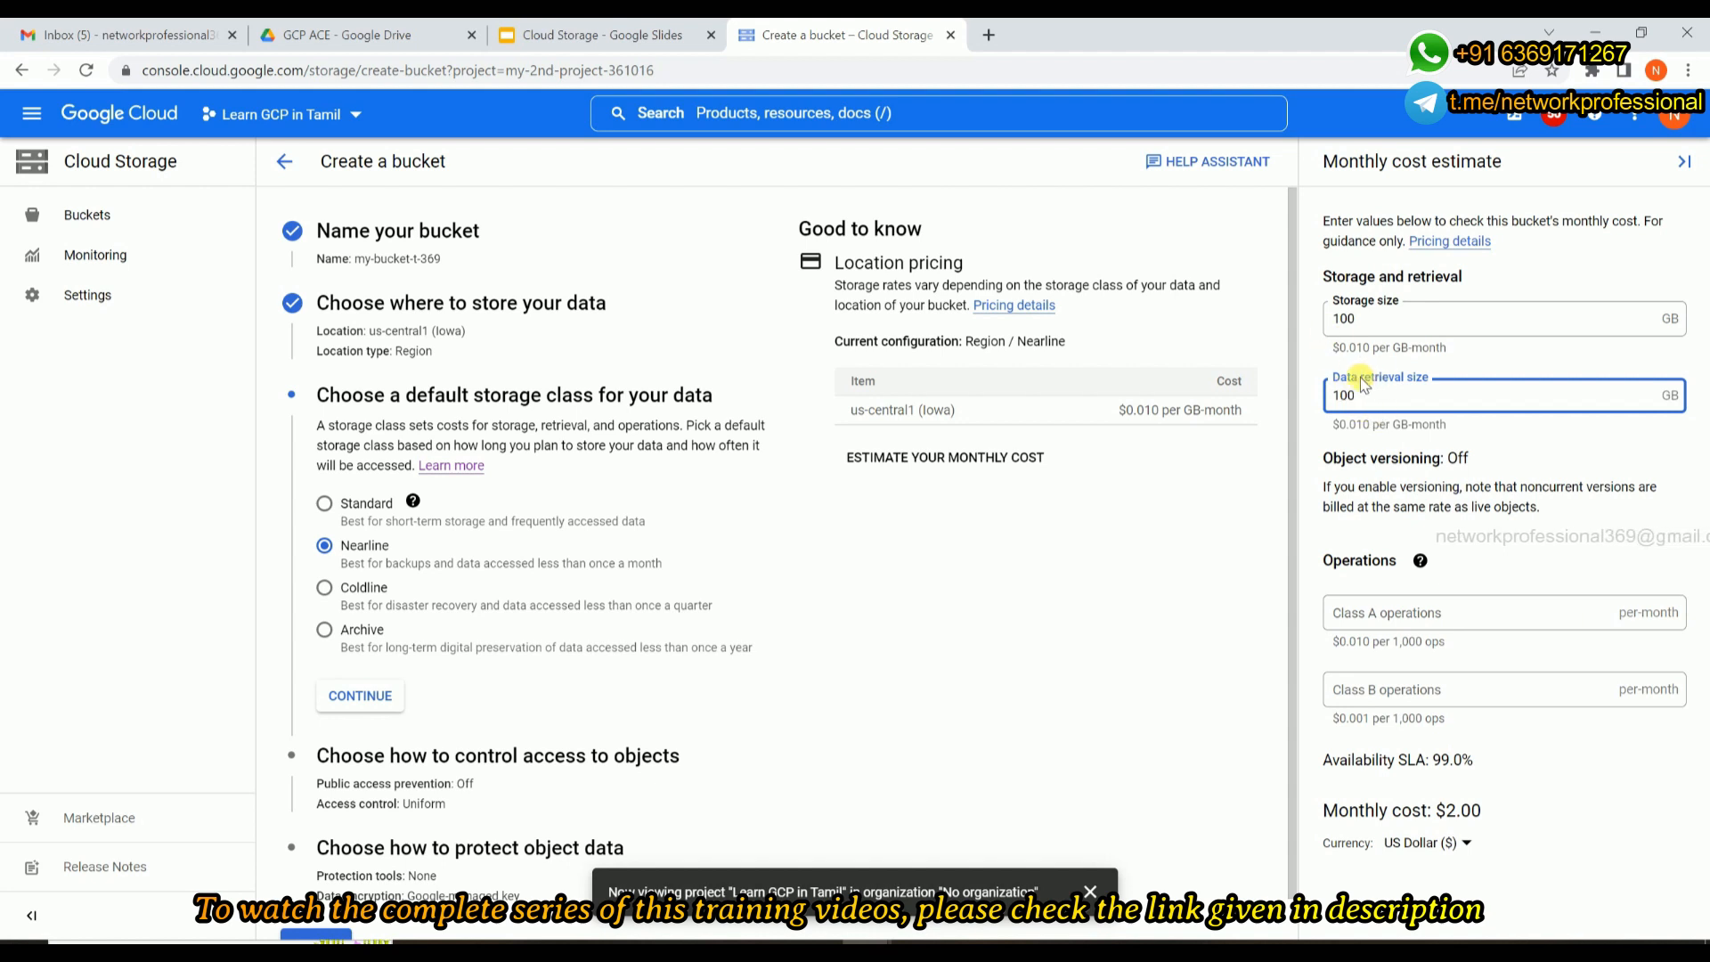
left_click(1404, 450)
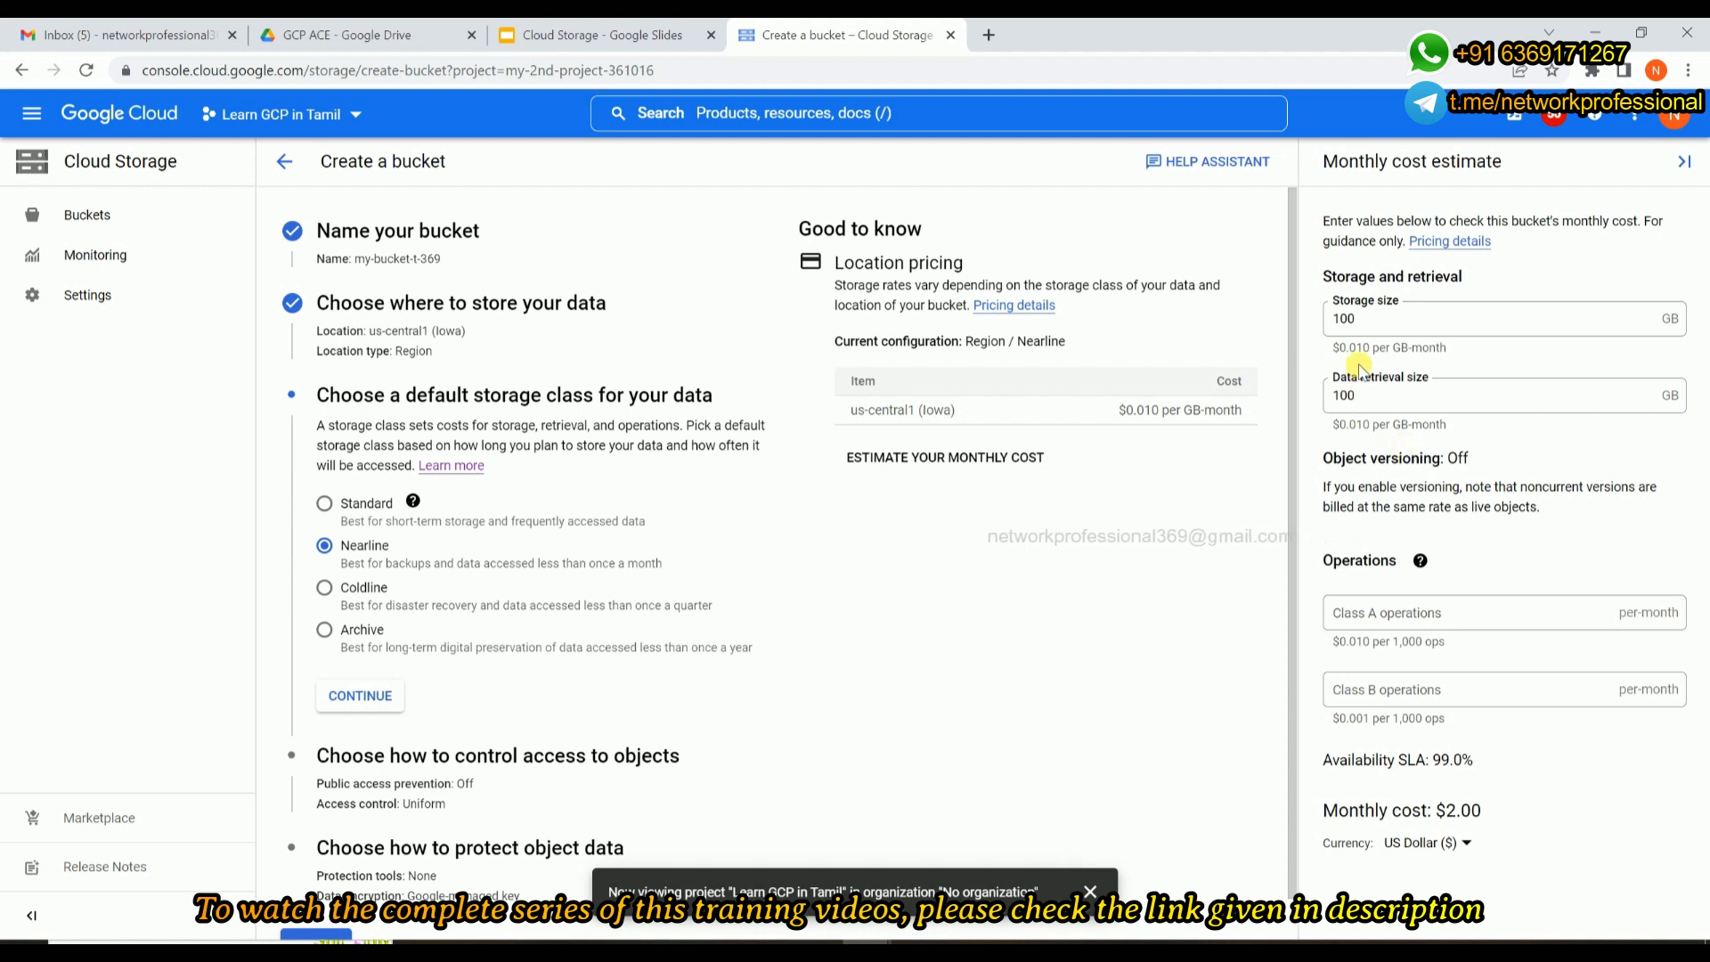
left_click_drag(1333, 424, 1454, 422)
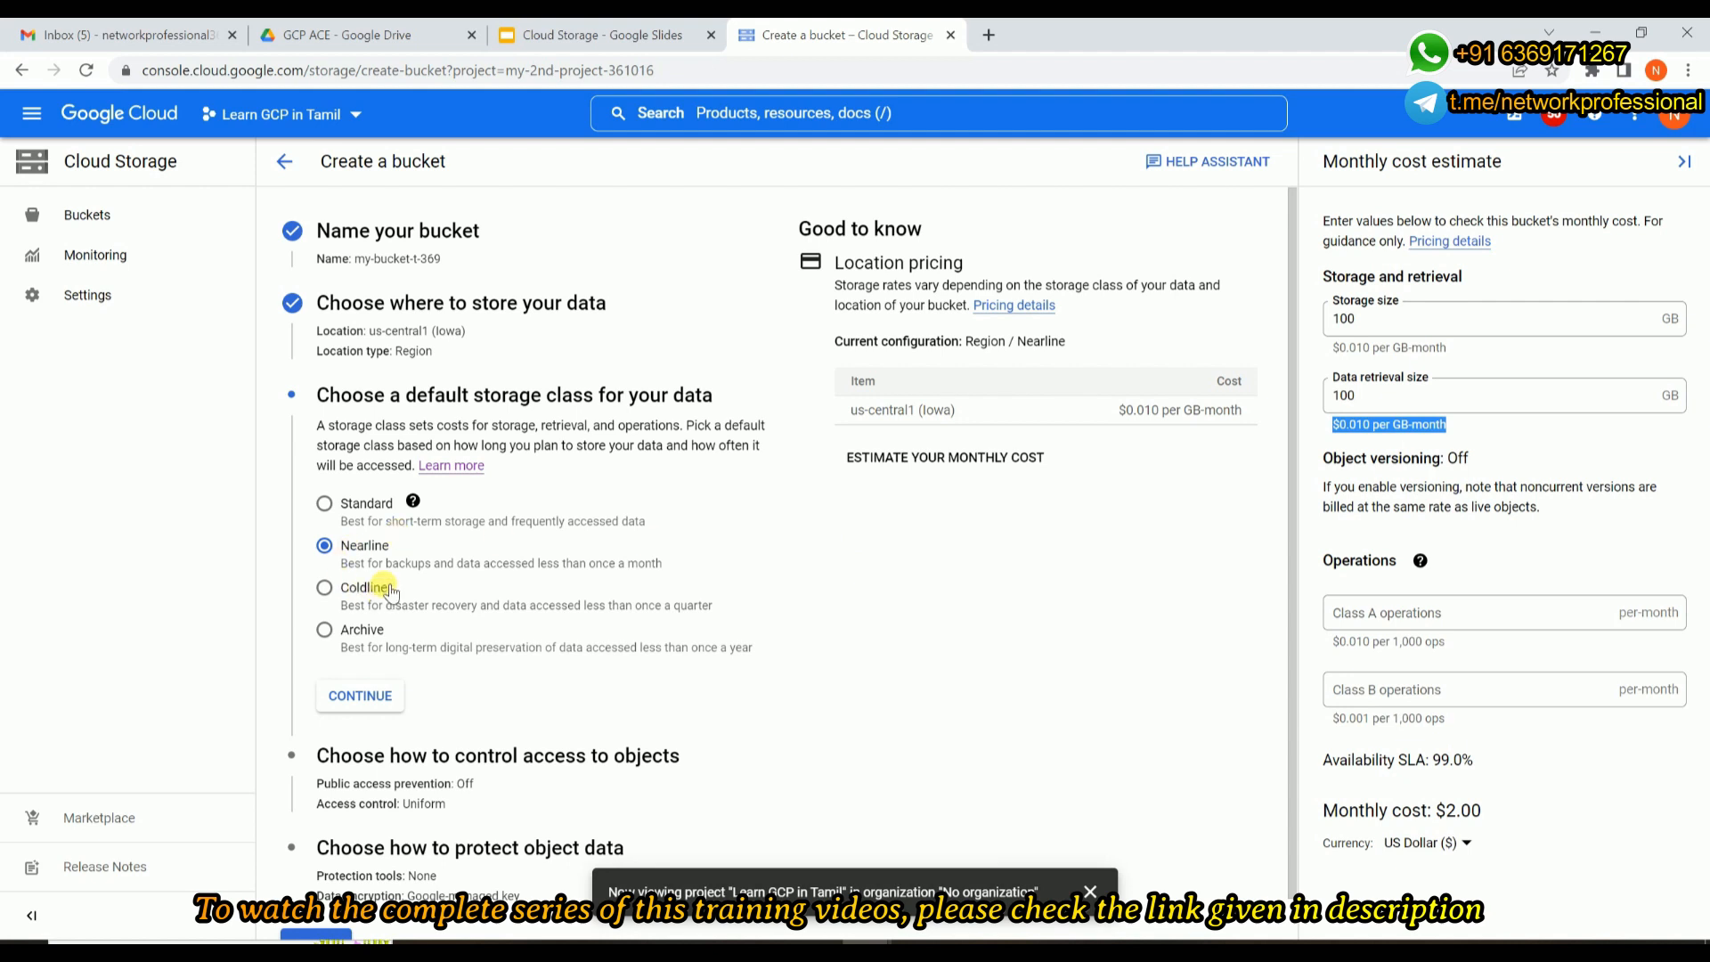
Select the Coldline storage class and examine its storage and data retrieval rates in the cost estimate.
left_click(335, 592)
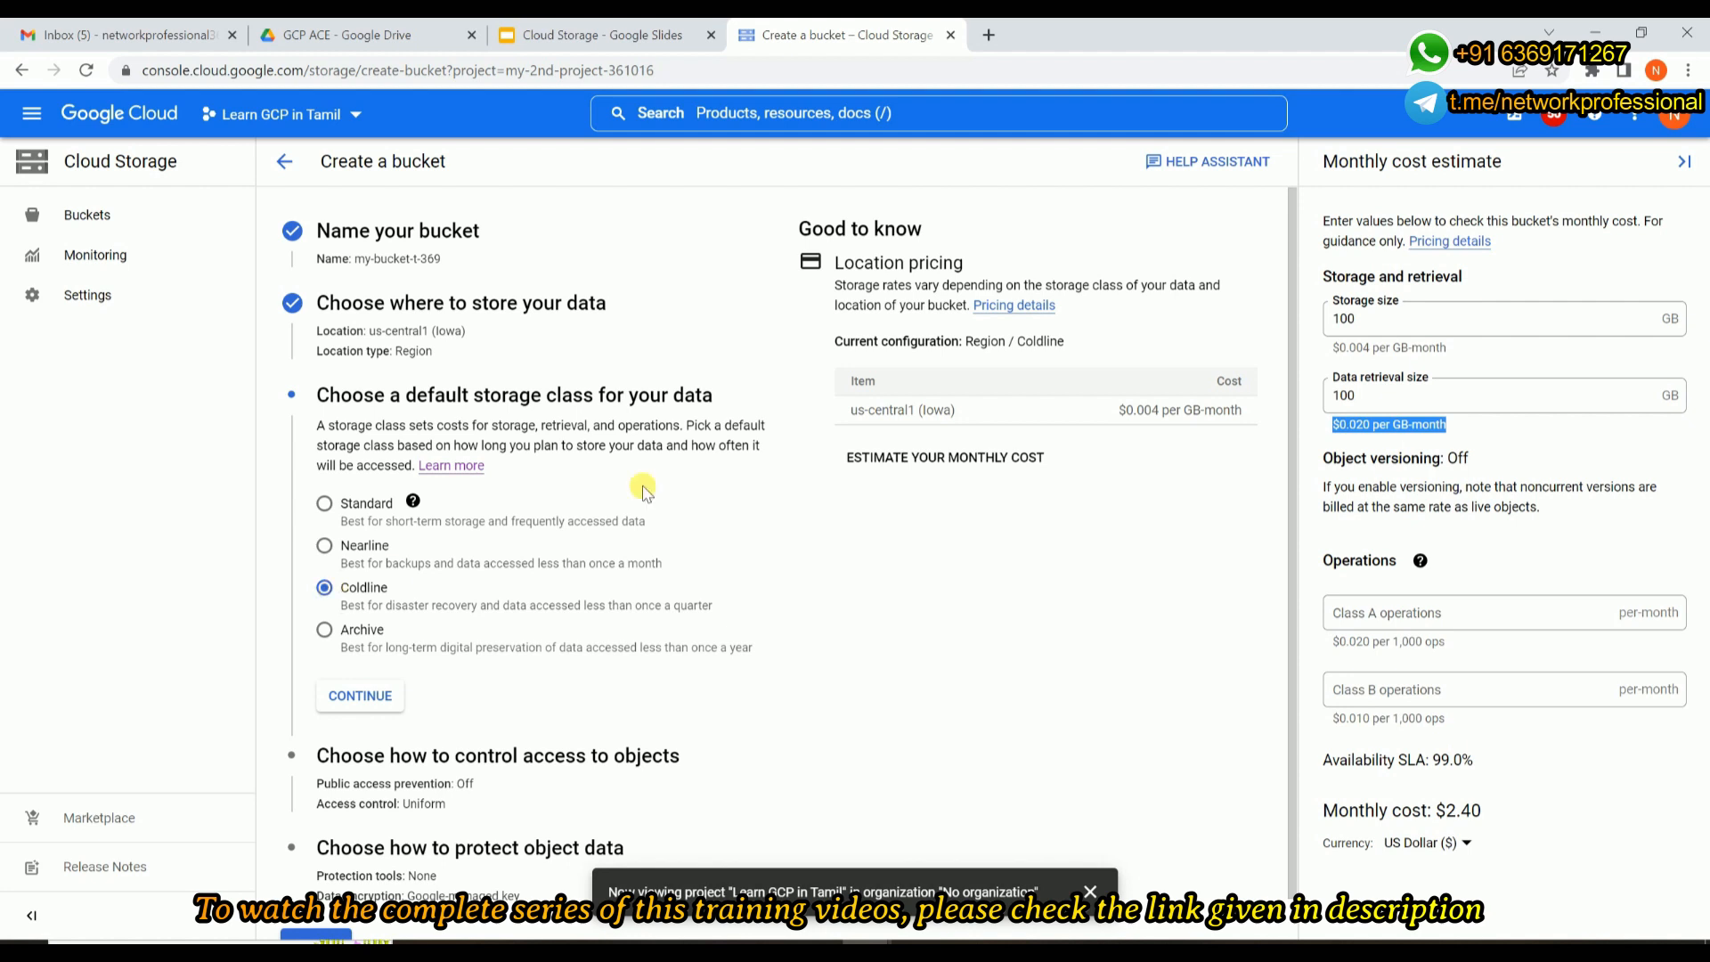
left_click(1349, 347)
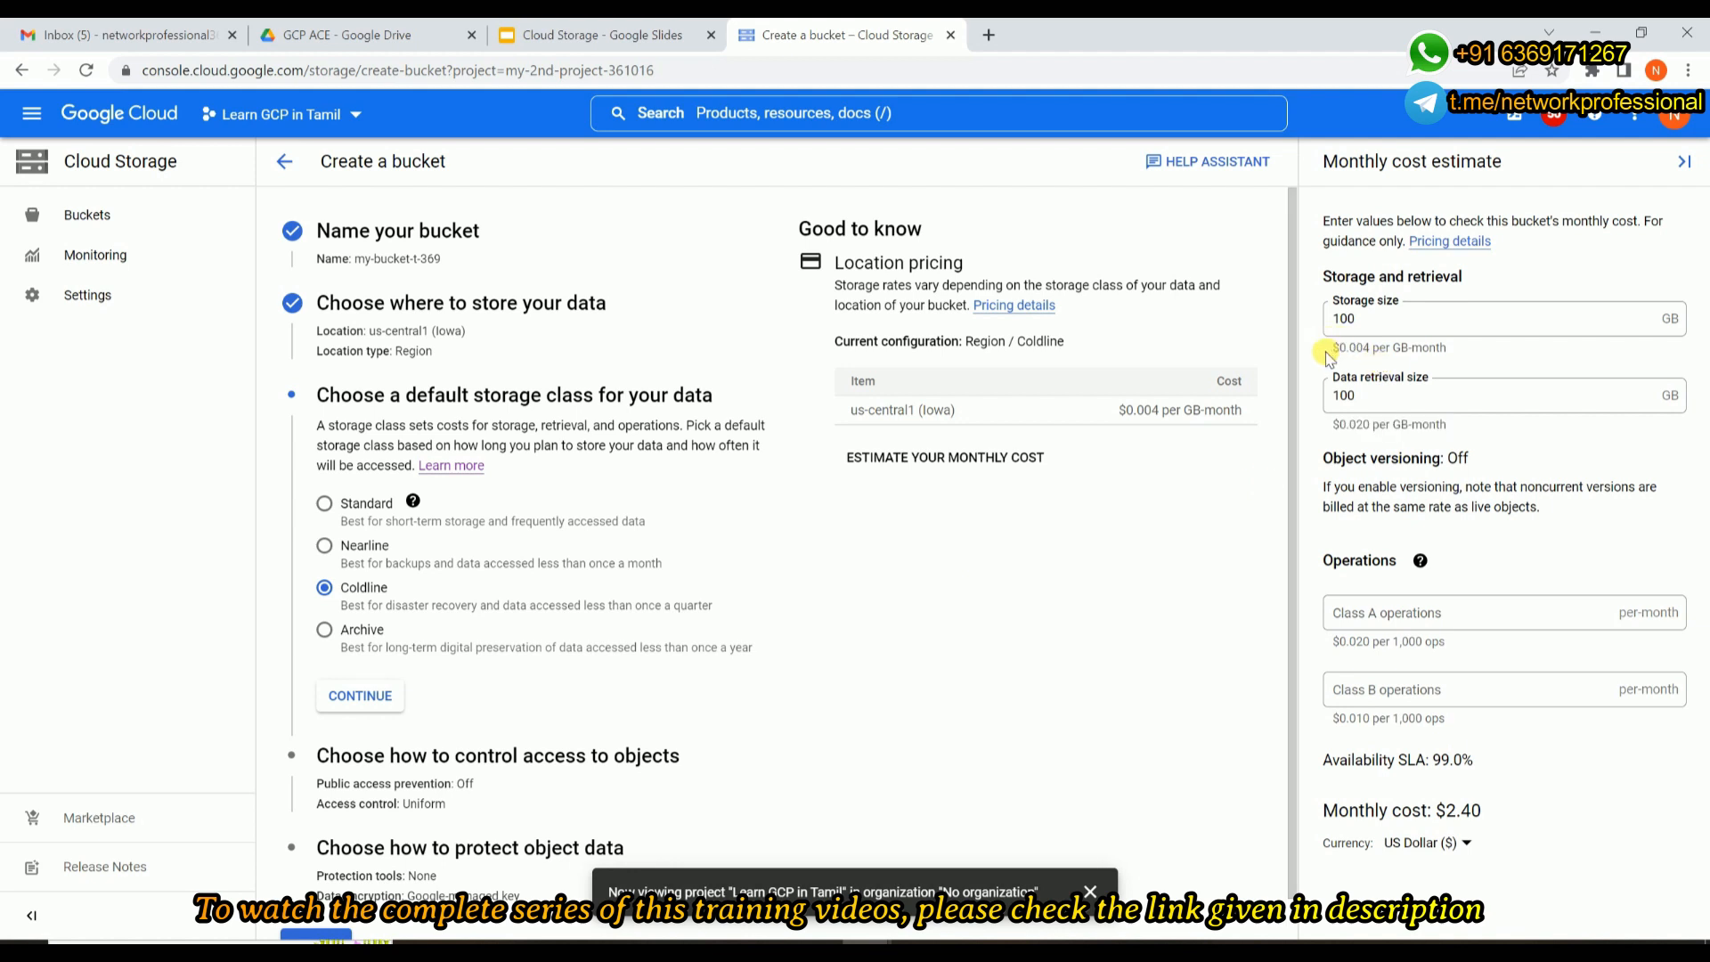
left_click_drag(1330, 356, 1445, 355)
left_click_drag(1331, 426, 1445, 422)
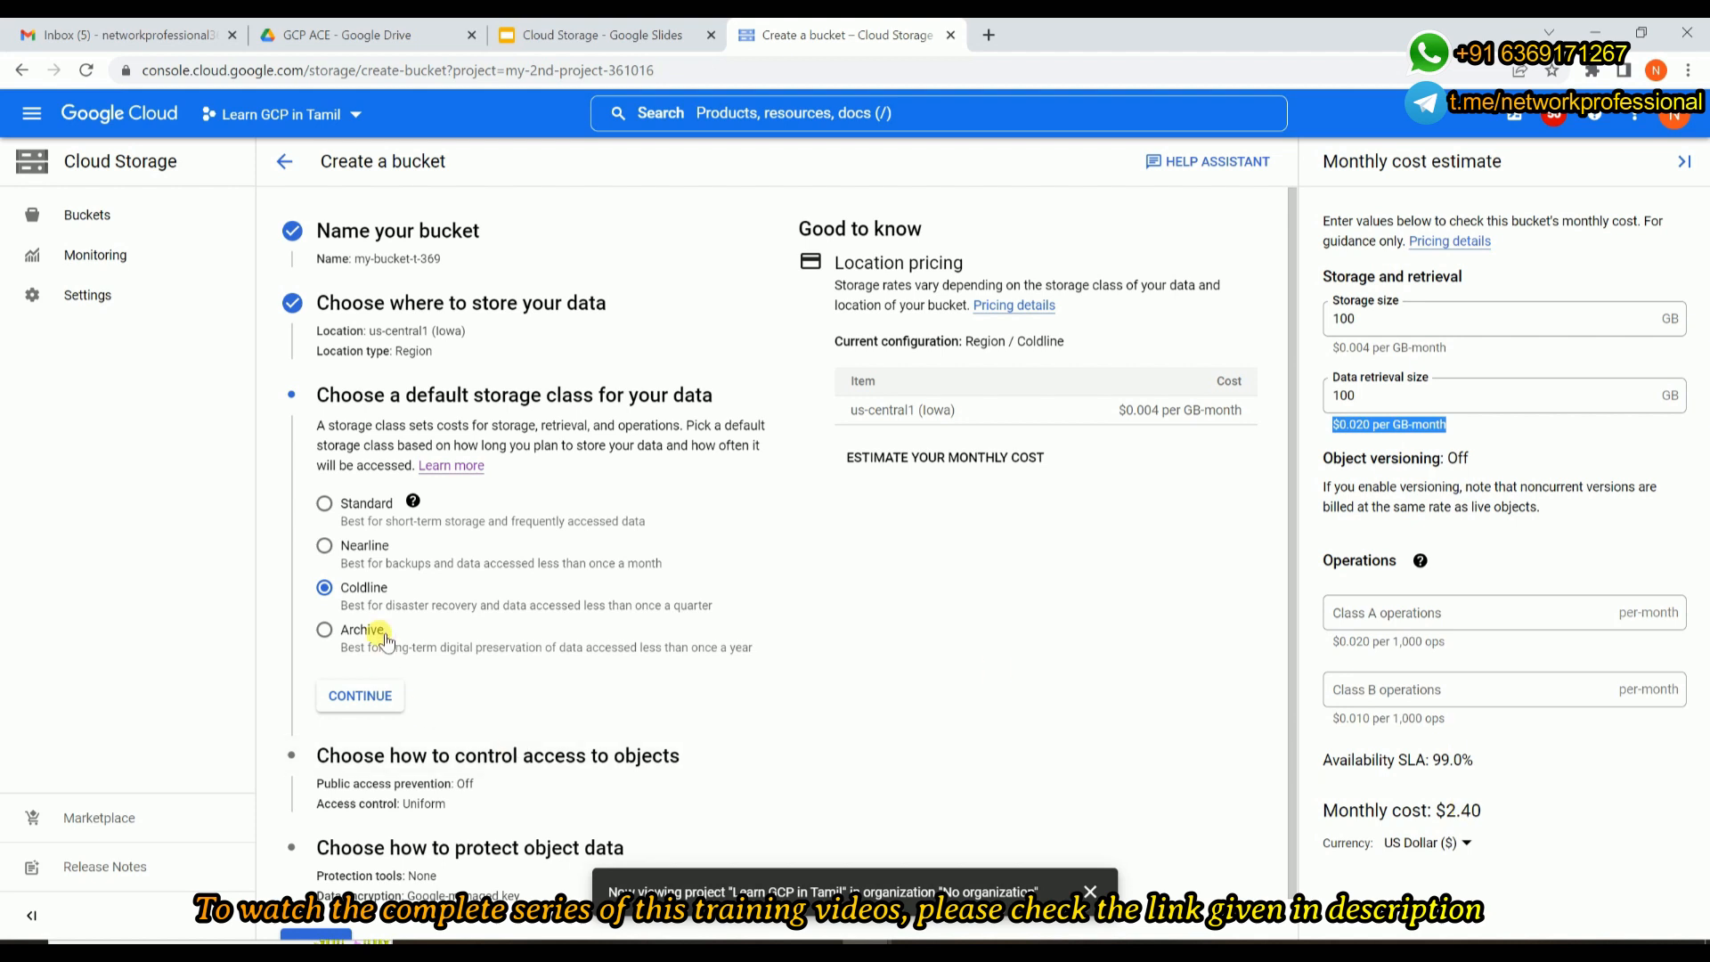
Select the Archive storage class and examine its storage and data retrieval rates in the cost estimate.
left_click(325, 630)
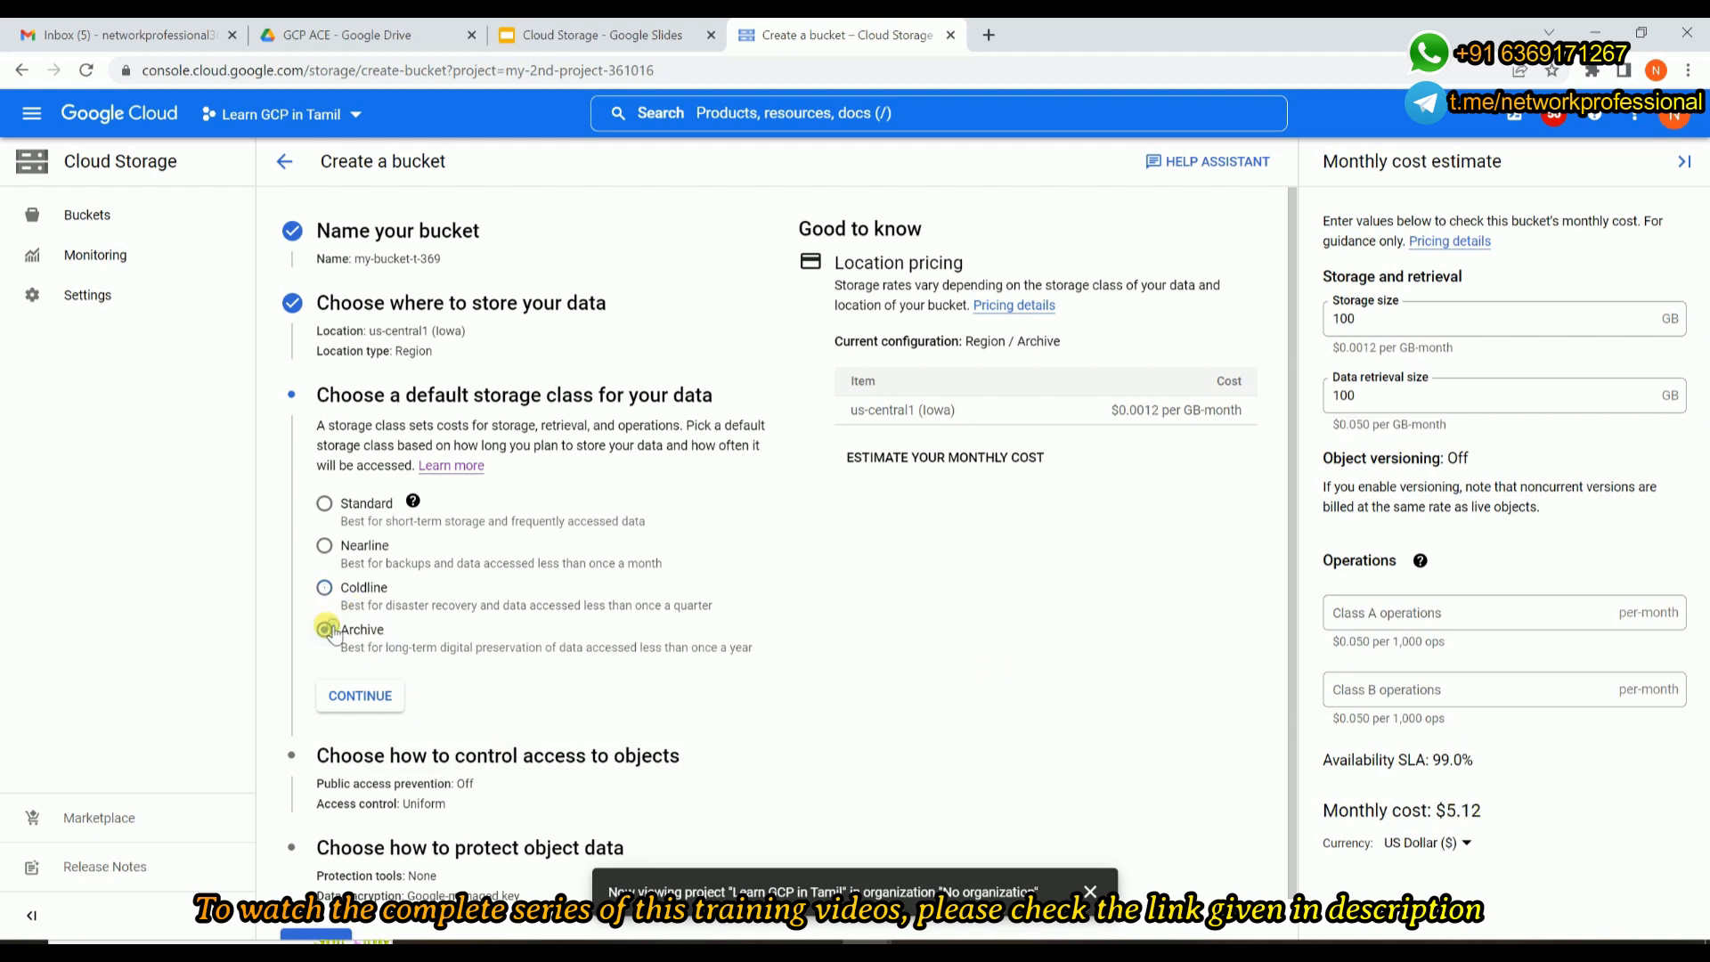
left_click_drag(1333, 349, 1474, 364)
left_click_drag(1335, 428, 1445, 426)
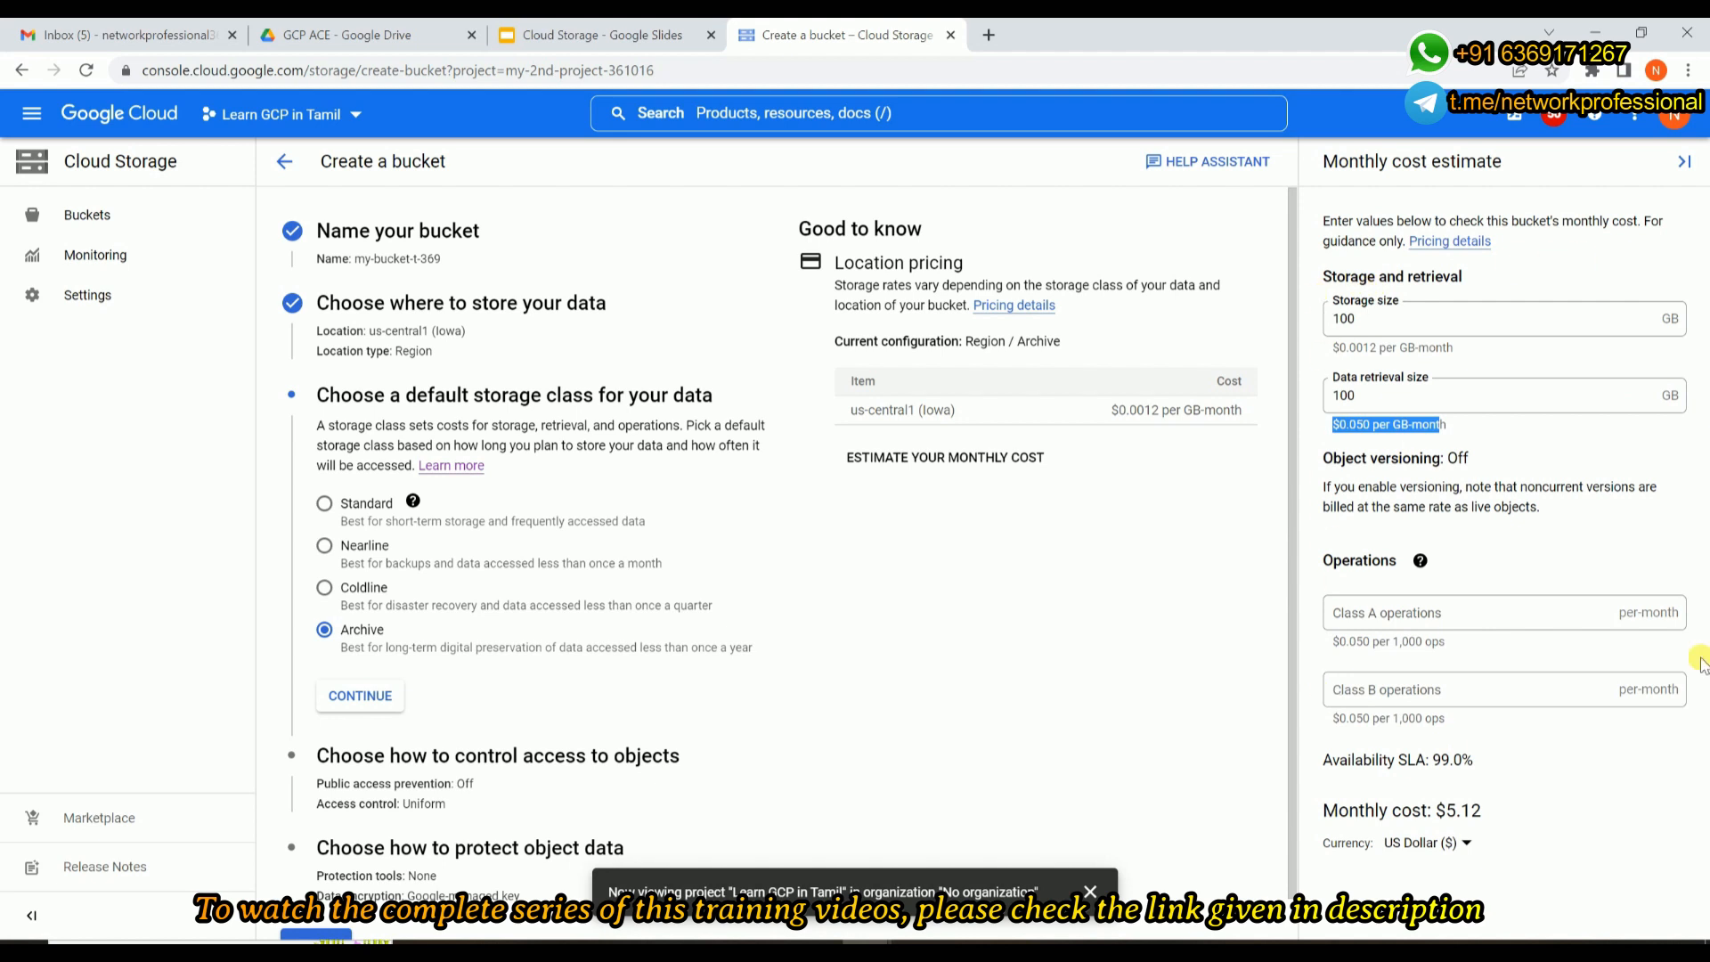
Switch to Paint to compare the cost estimates of the four storage classes, and return to the bucket form.
left_click(917, 948)
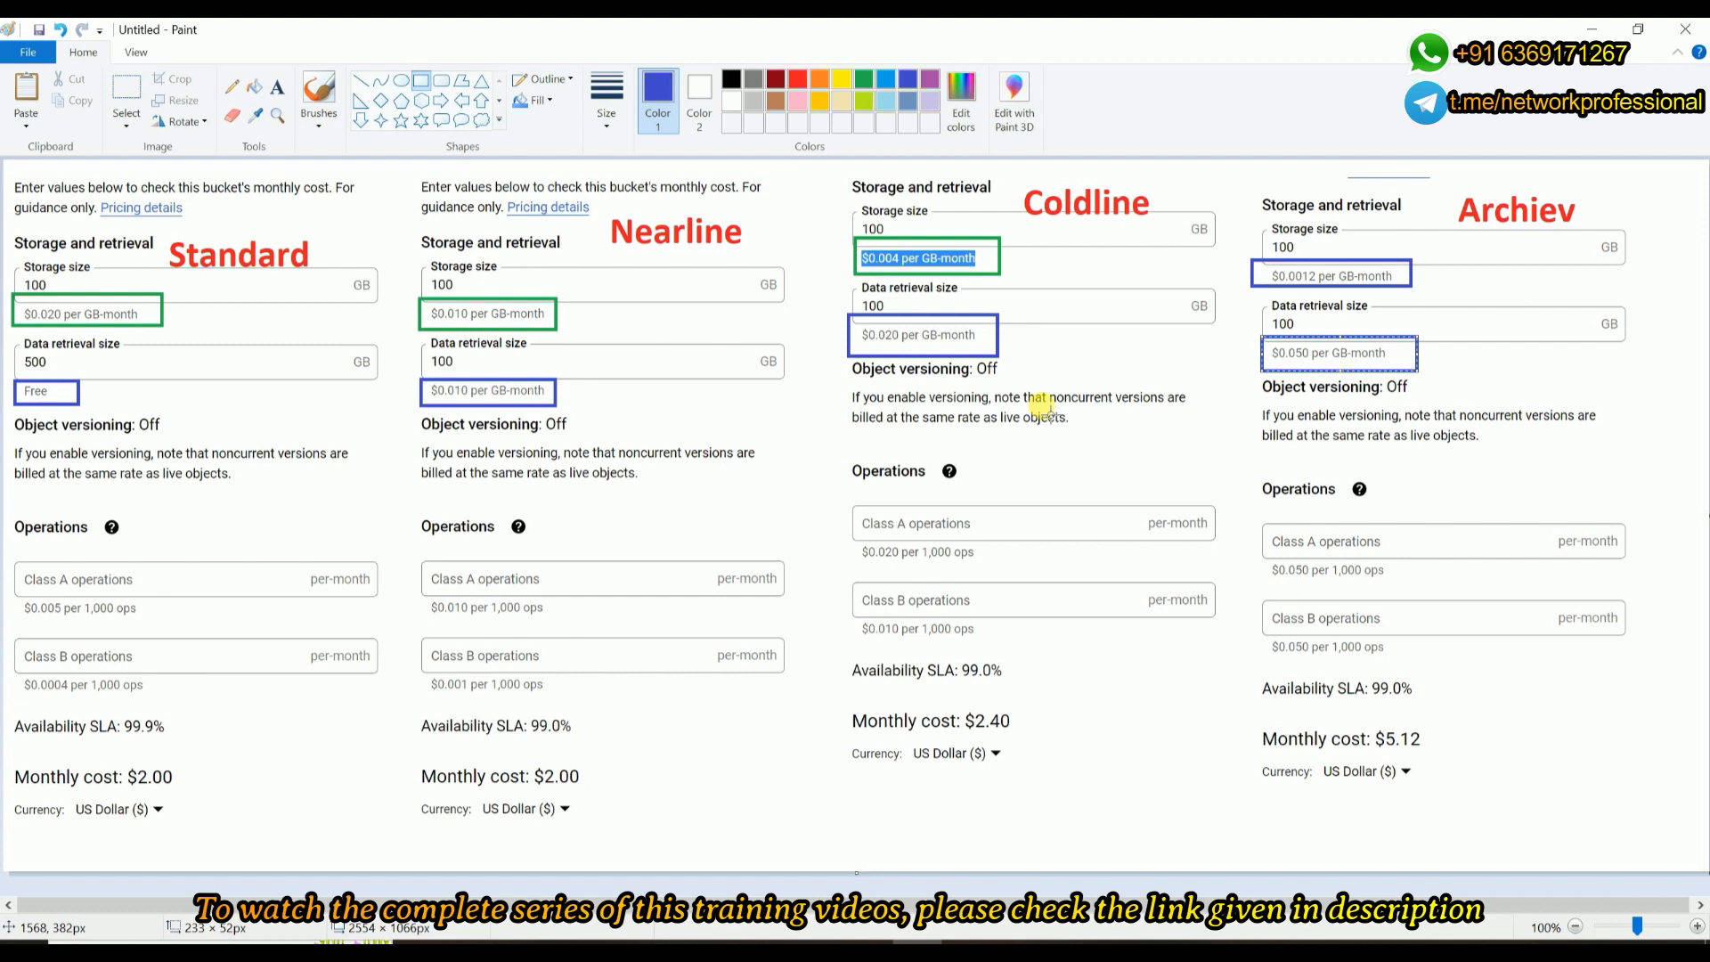
left_click(1582, 32)
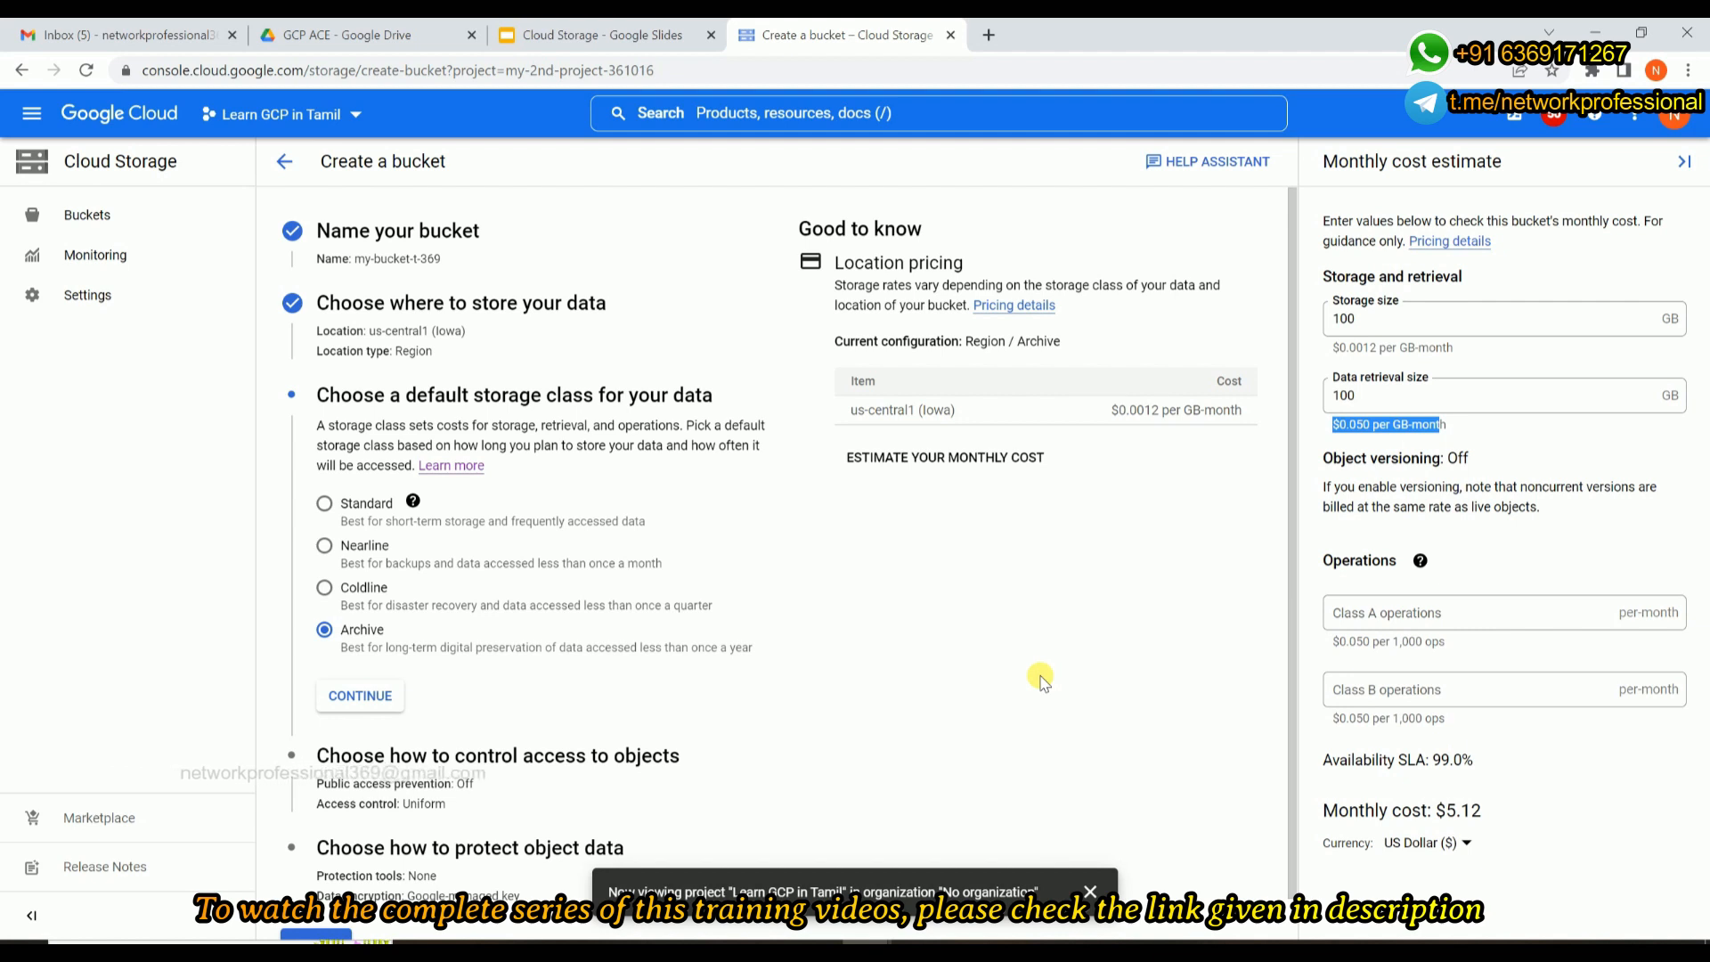
Set the default storage class to Standard and proceed to the object access control settings.
left_click(345, 504)
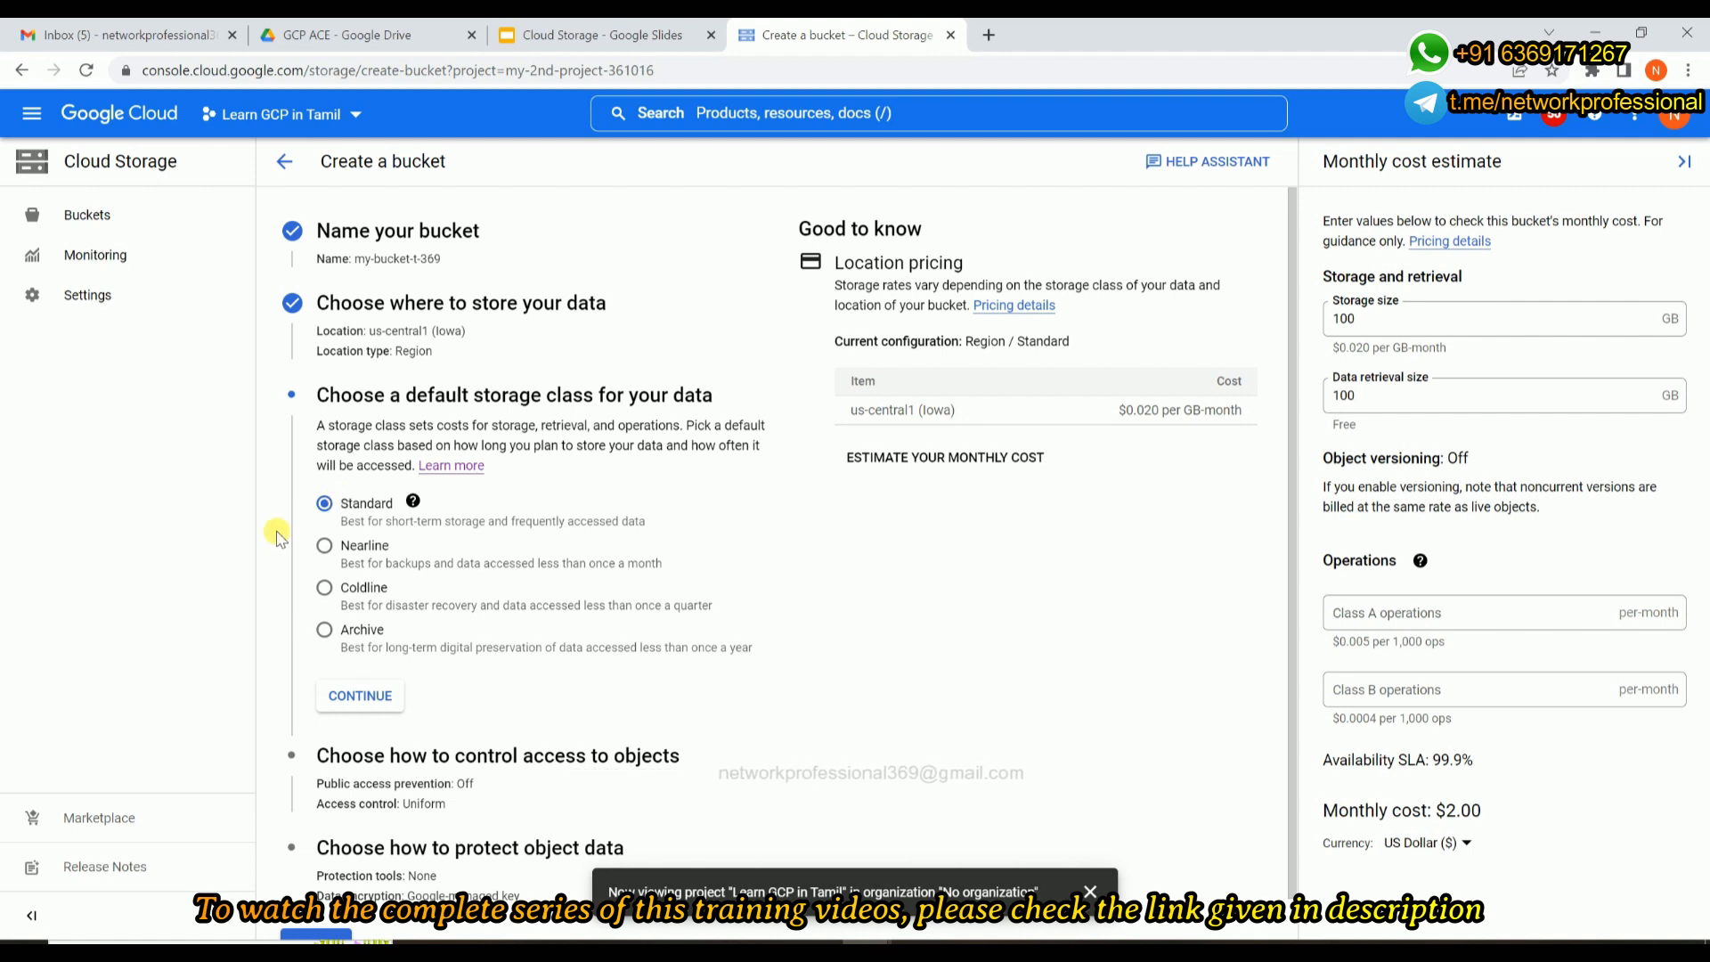
scroll(357, 642, "down", 1)
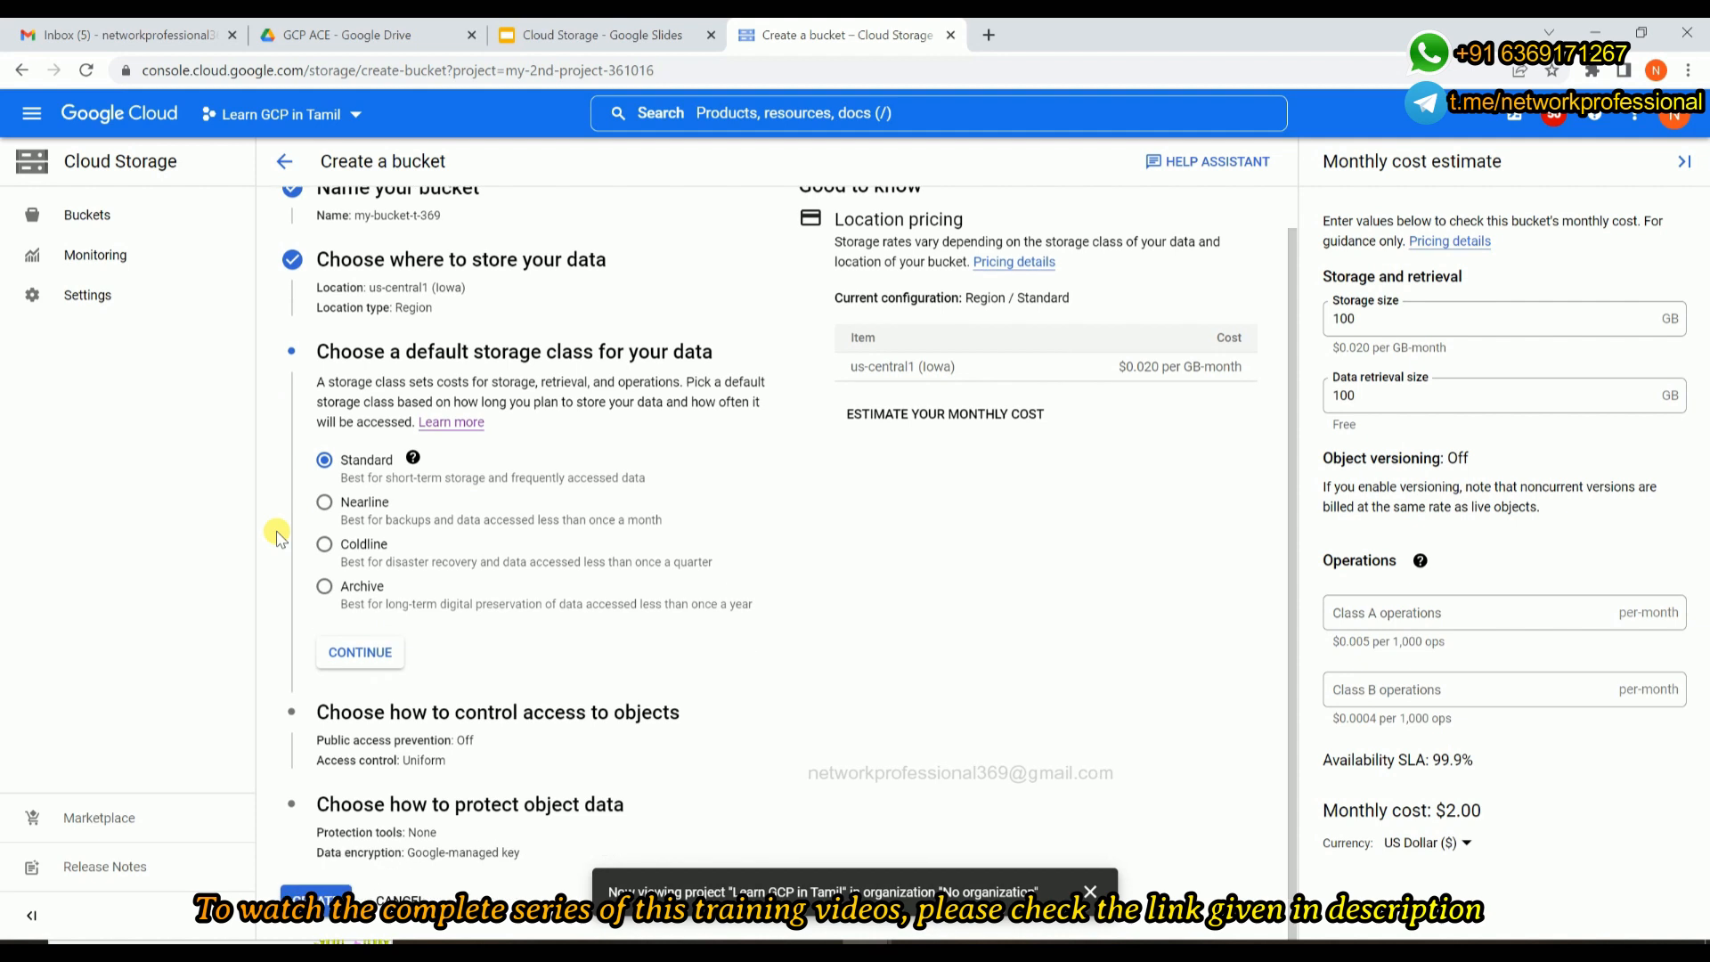
left_click(351, 653)
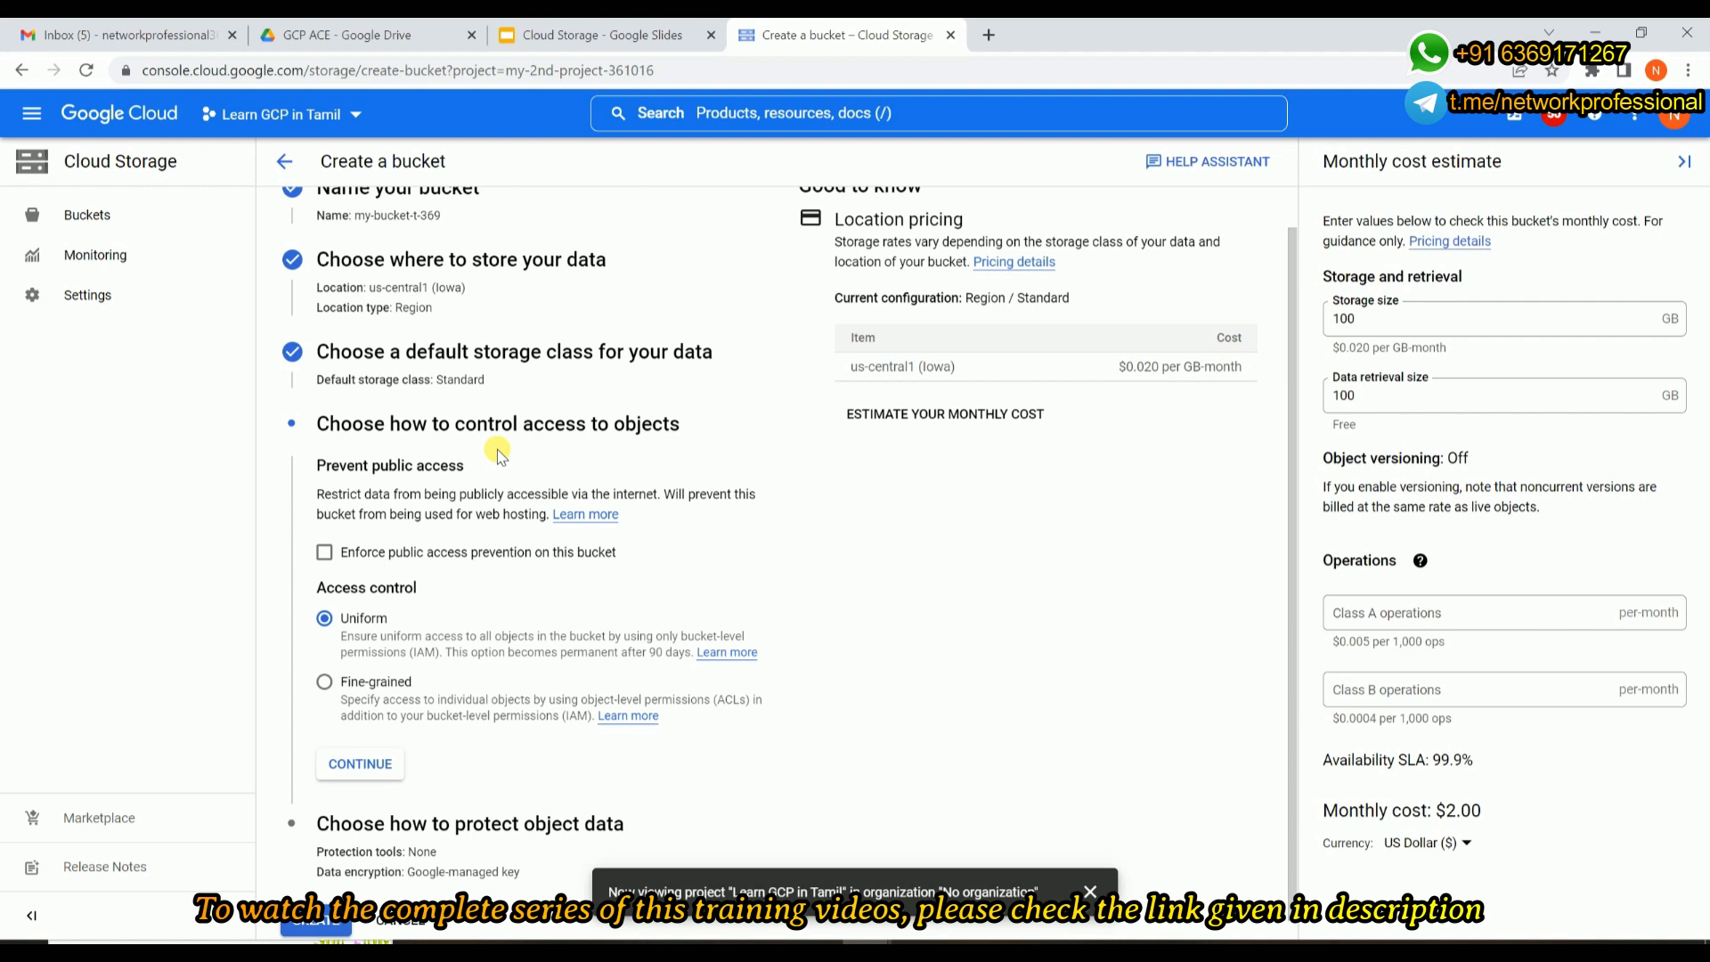
Set the bucket's access control to Fine-grained and proceed to the object data protection settings.
scroll(501, 457, "down", 1)
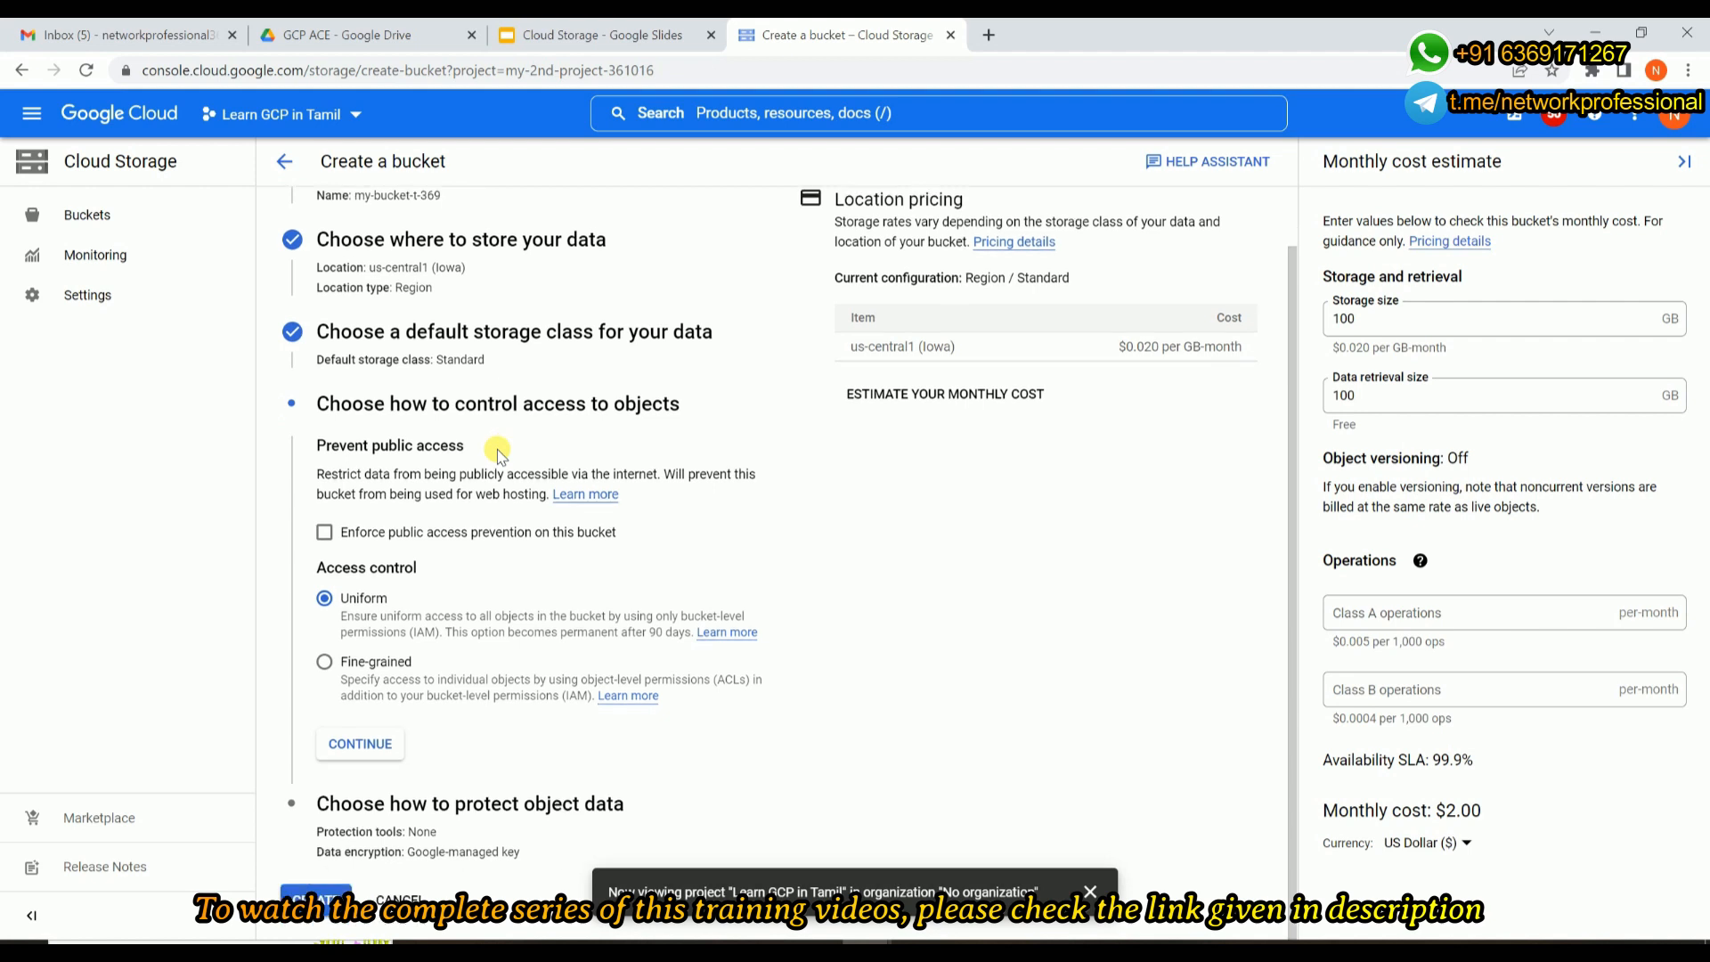
left_click(325, 661)
left_click(360, 757)
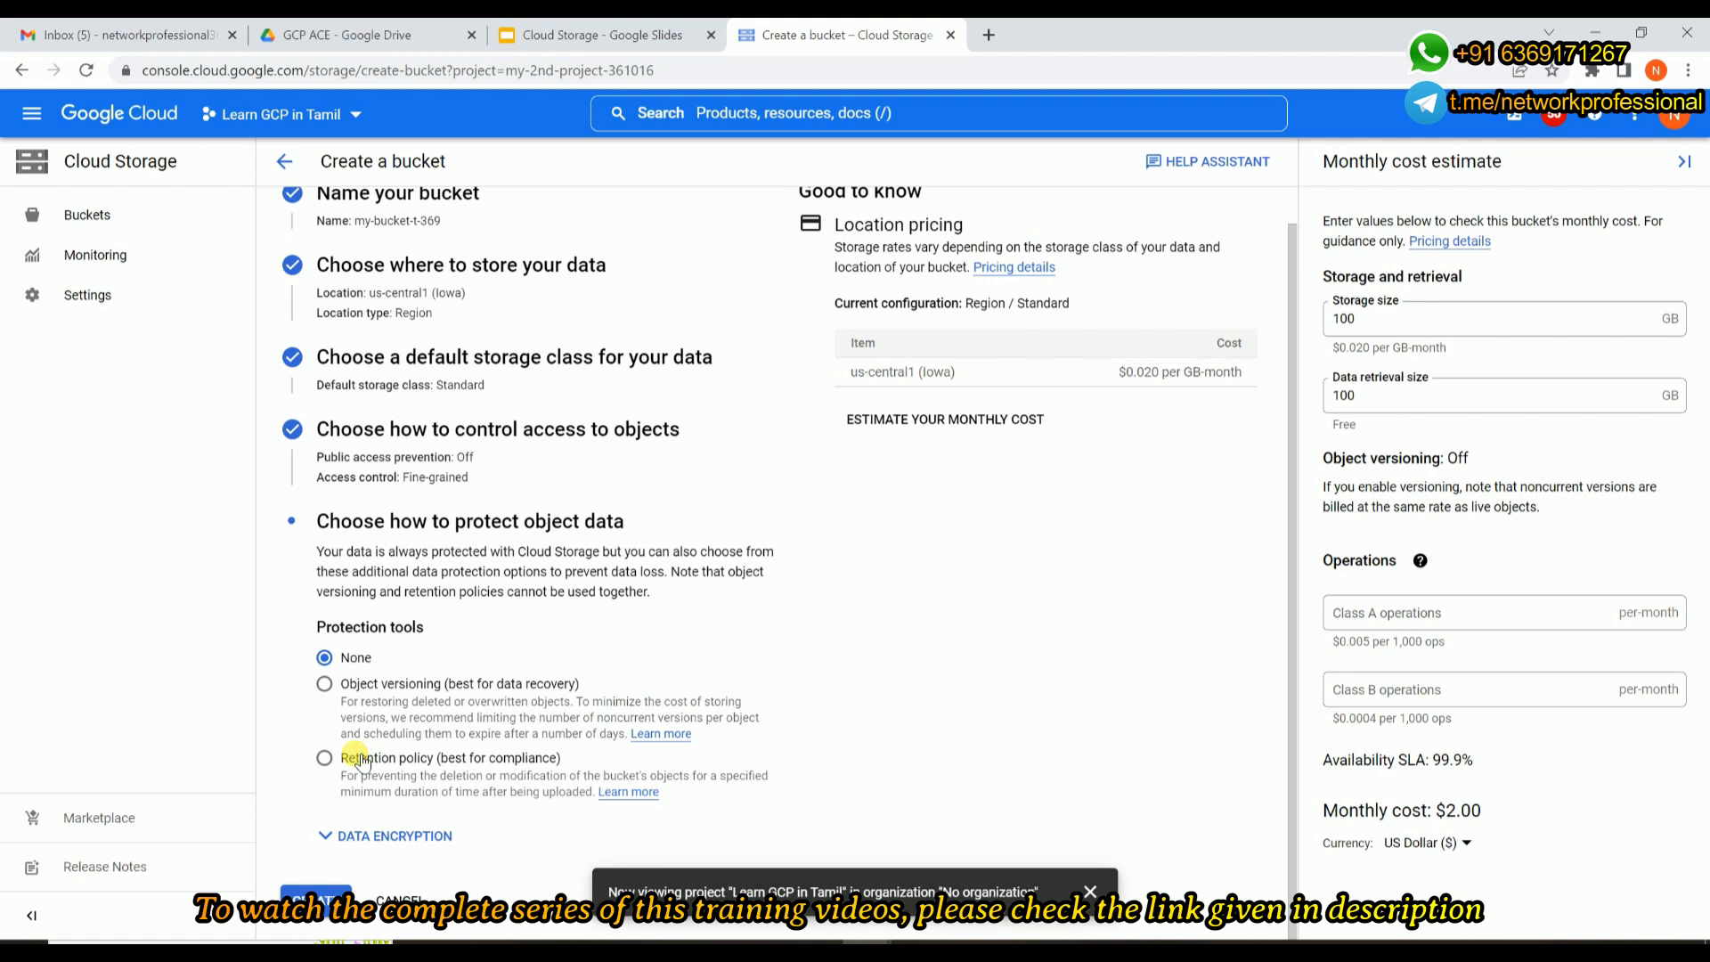
Reveal the data encryption options, keep the Google-managed encryption key and no protection tools, and create the bucket.
left_click(349, 835)
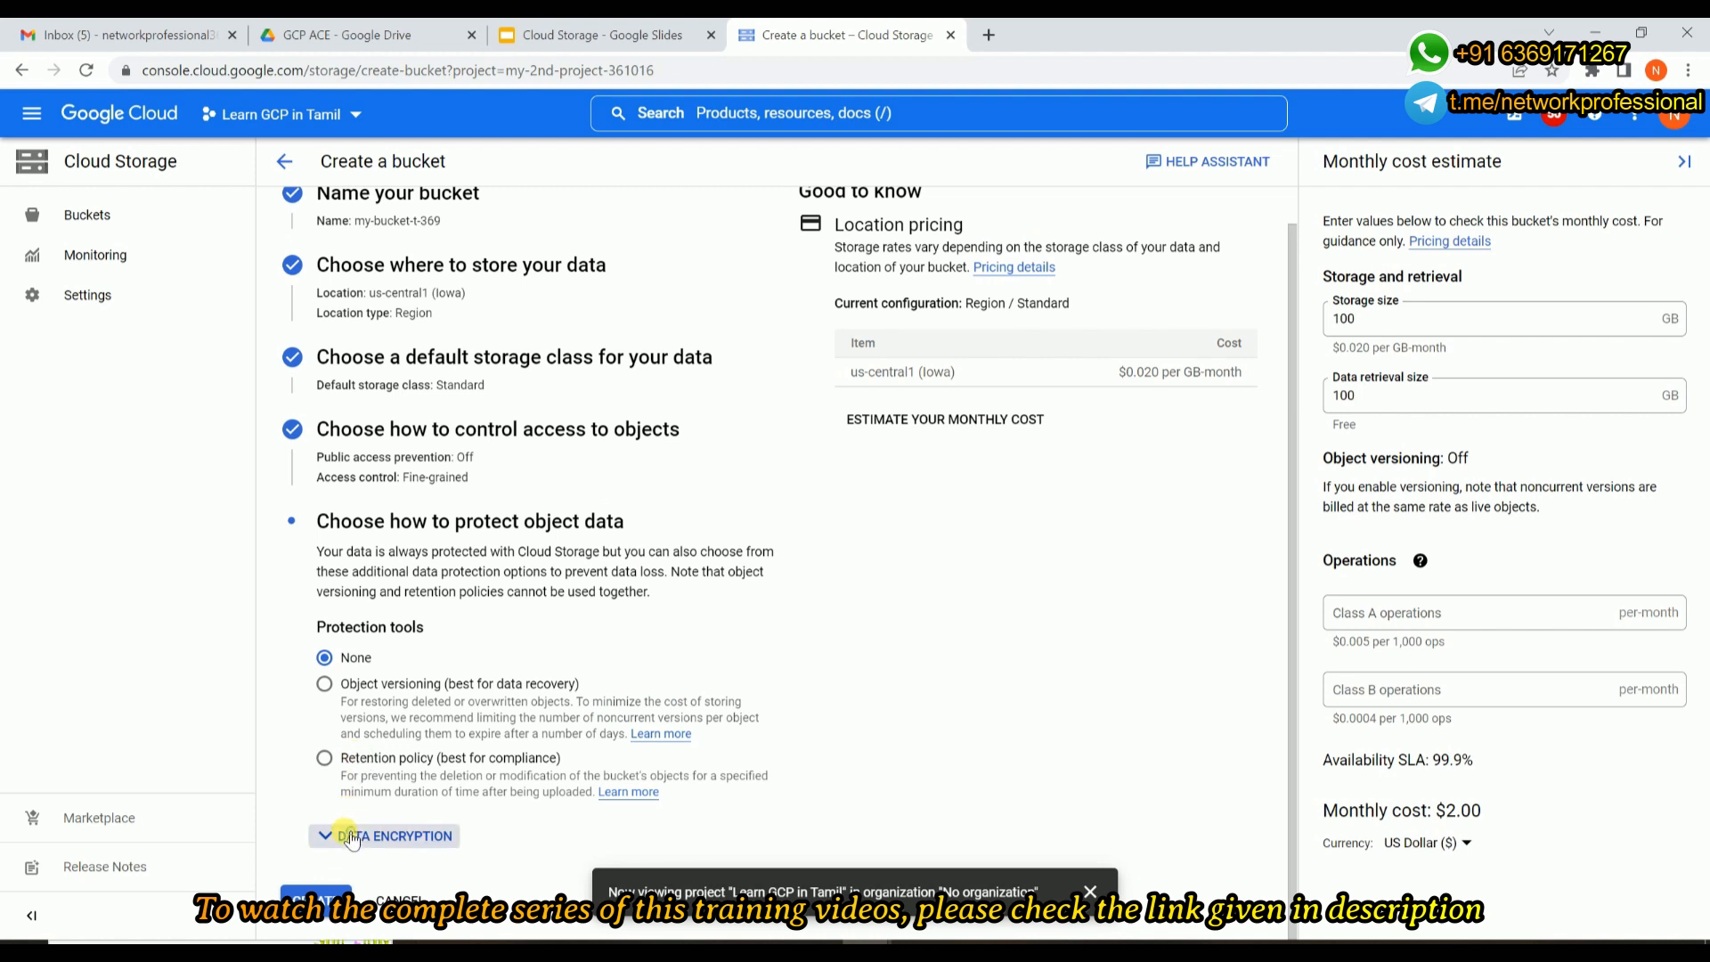
scroll(351, 831, "down", 1)
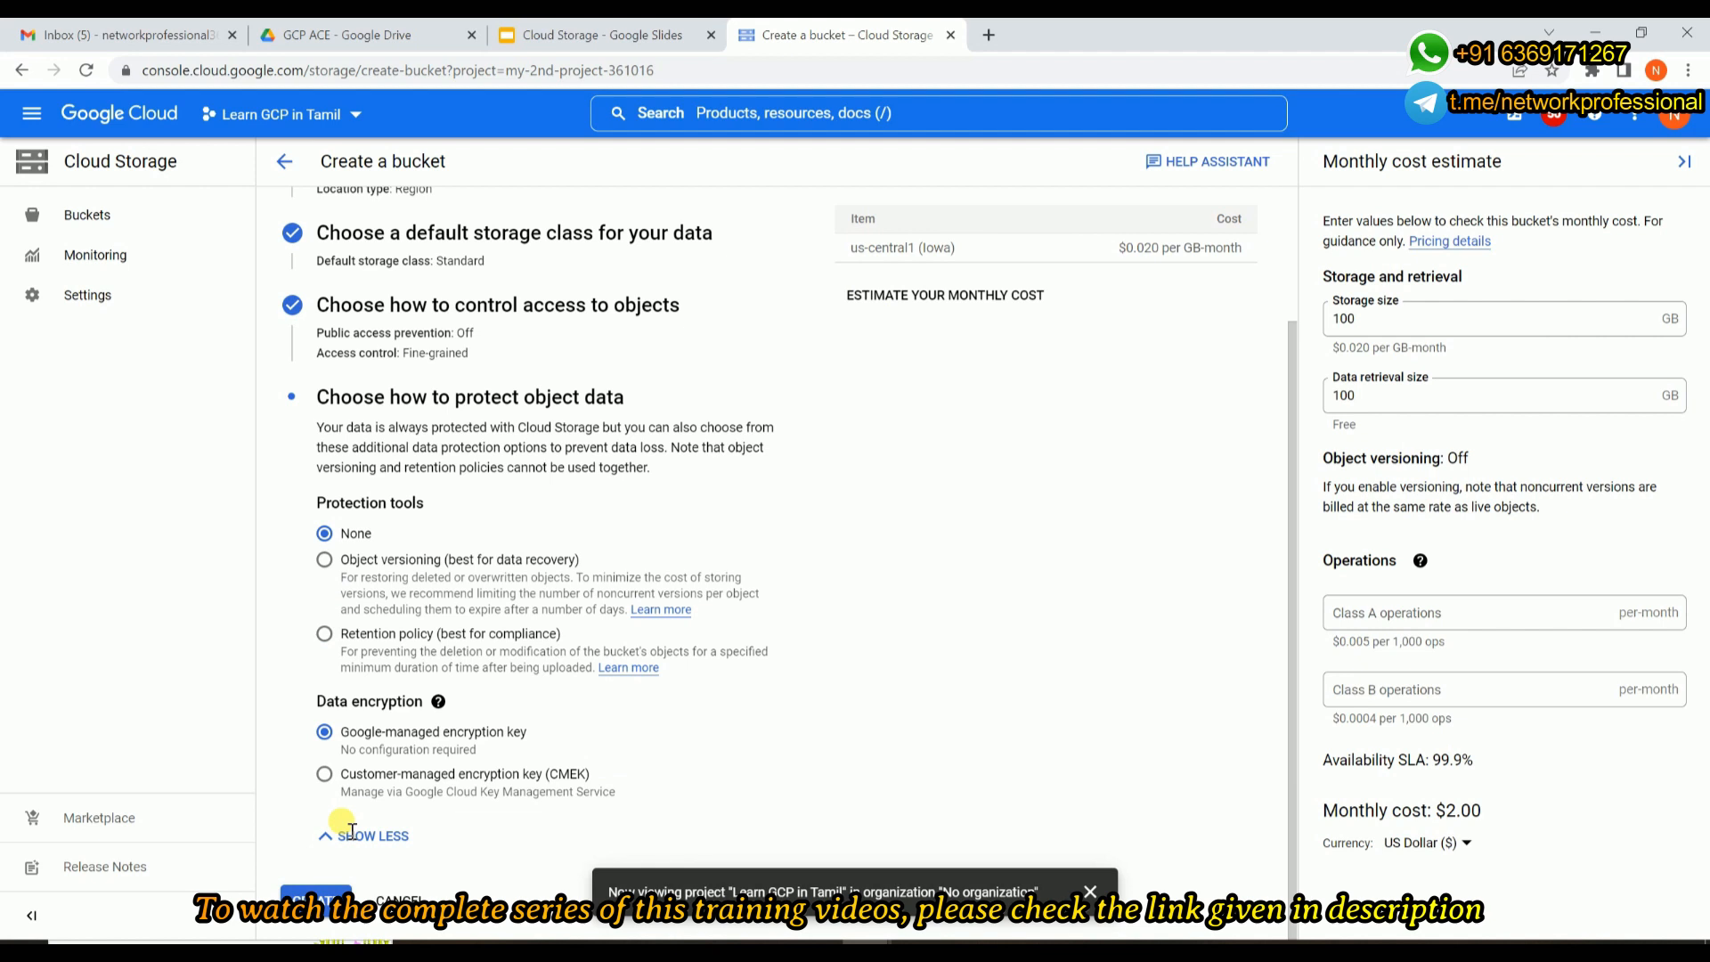
left_click(303, 918)
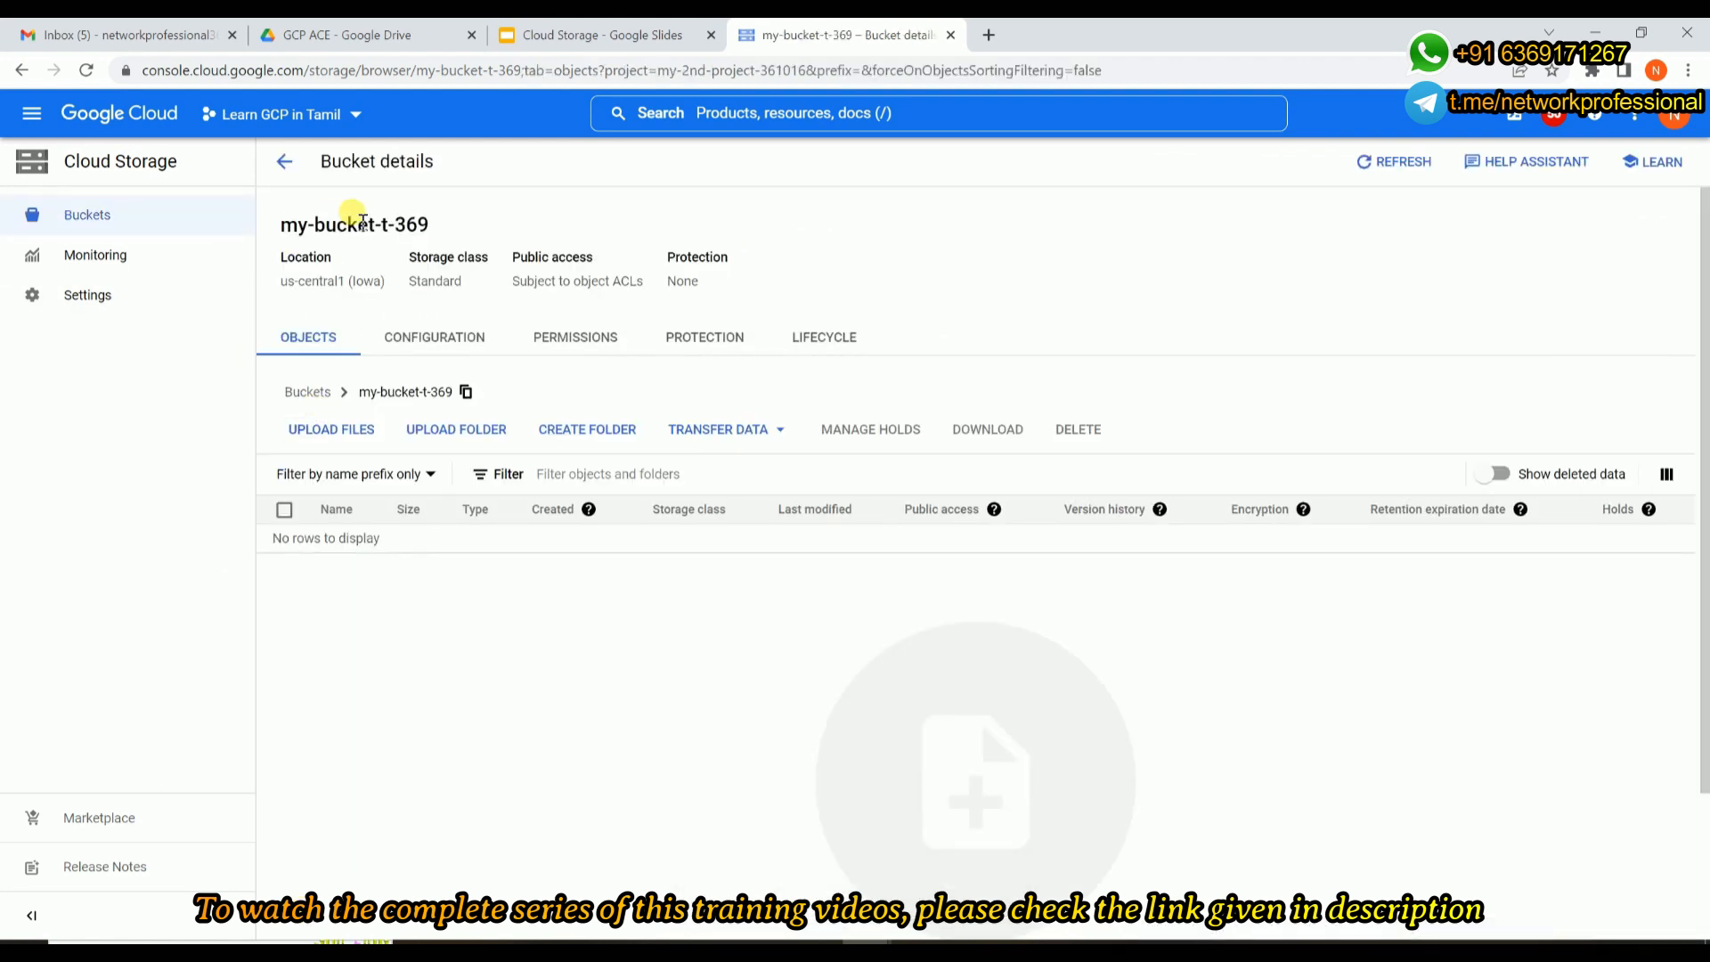
Return to the bucket list and examine the new bucket's properties, from location type and storage class through to encryption.
left_click_drag(284, 226, 434, 228)
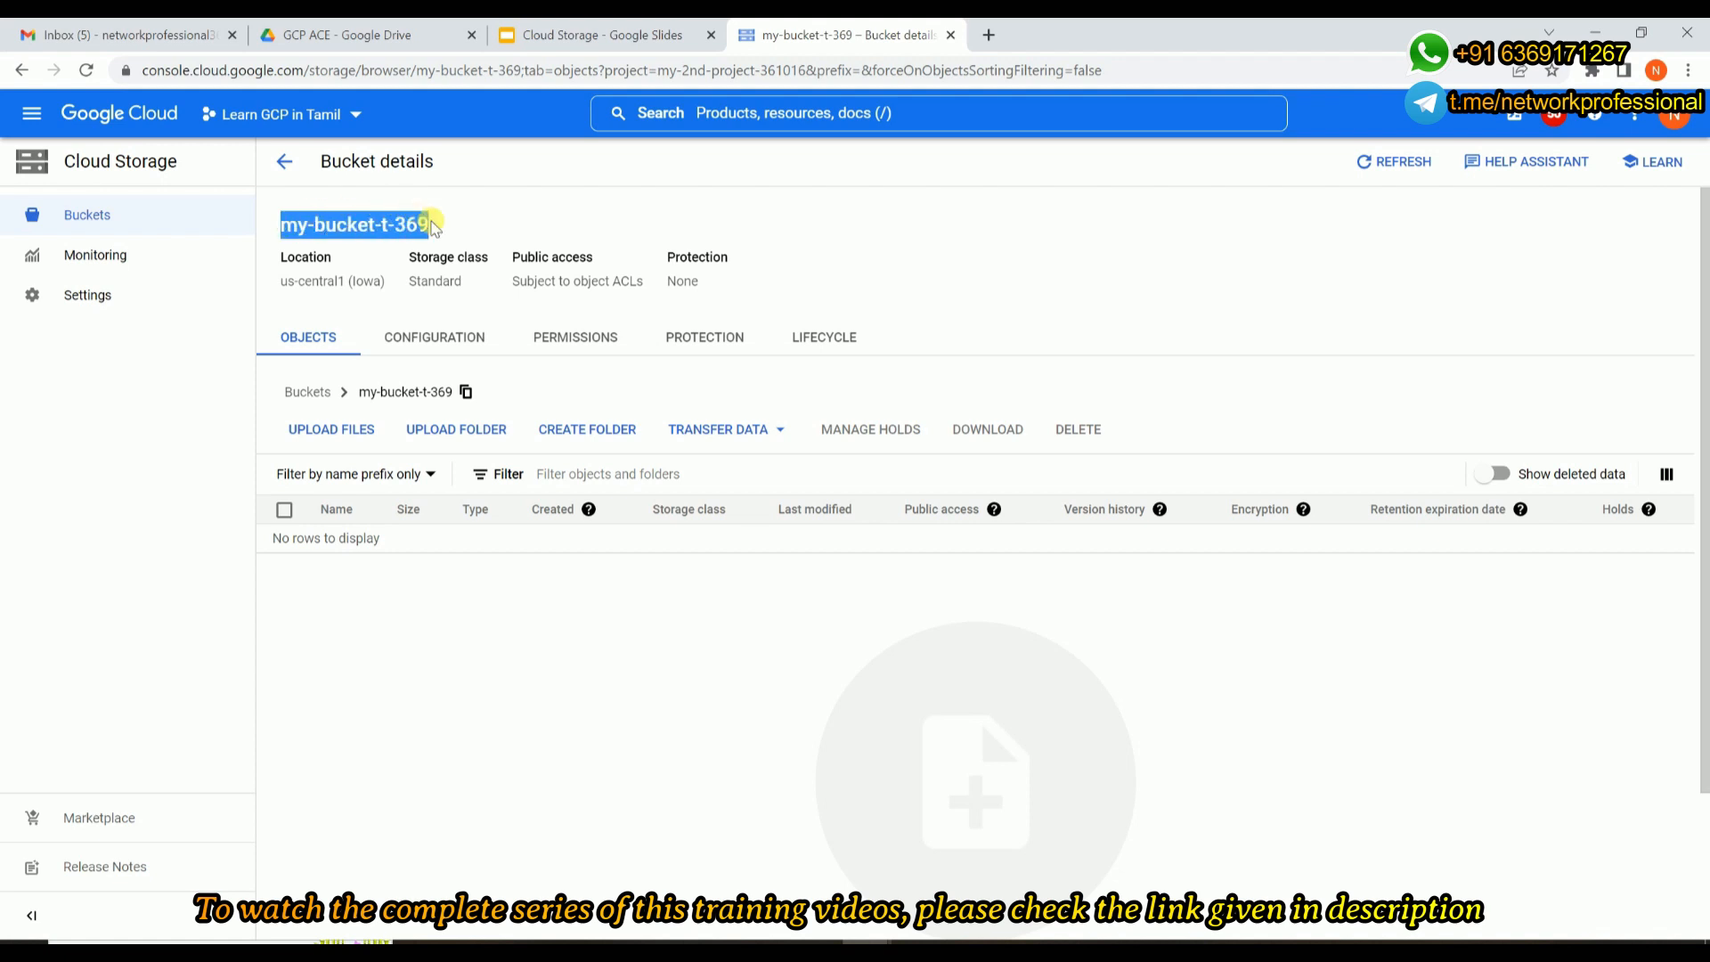
left_click(307, 392)
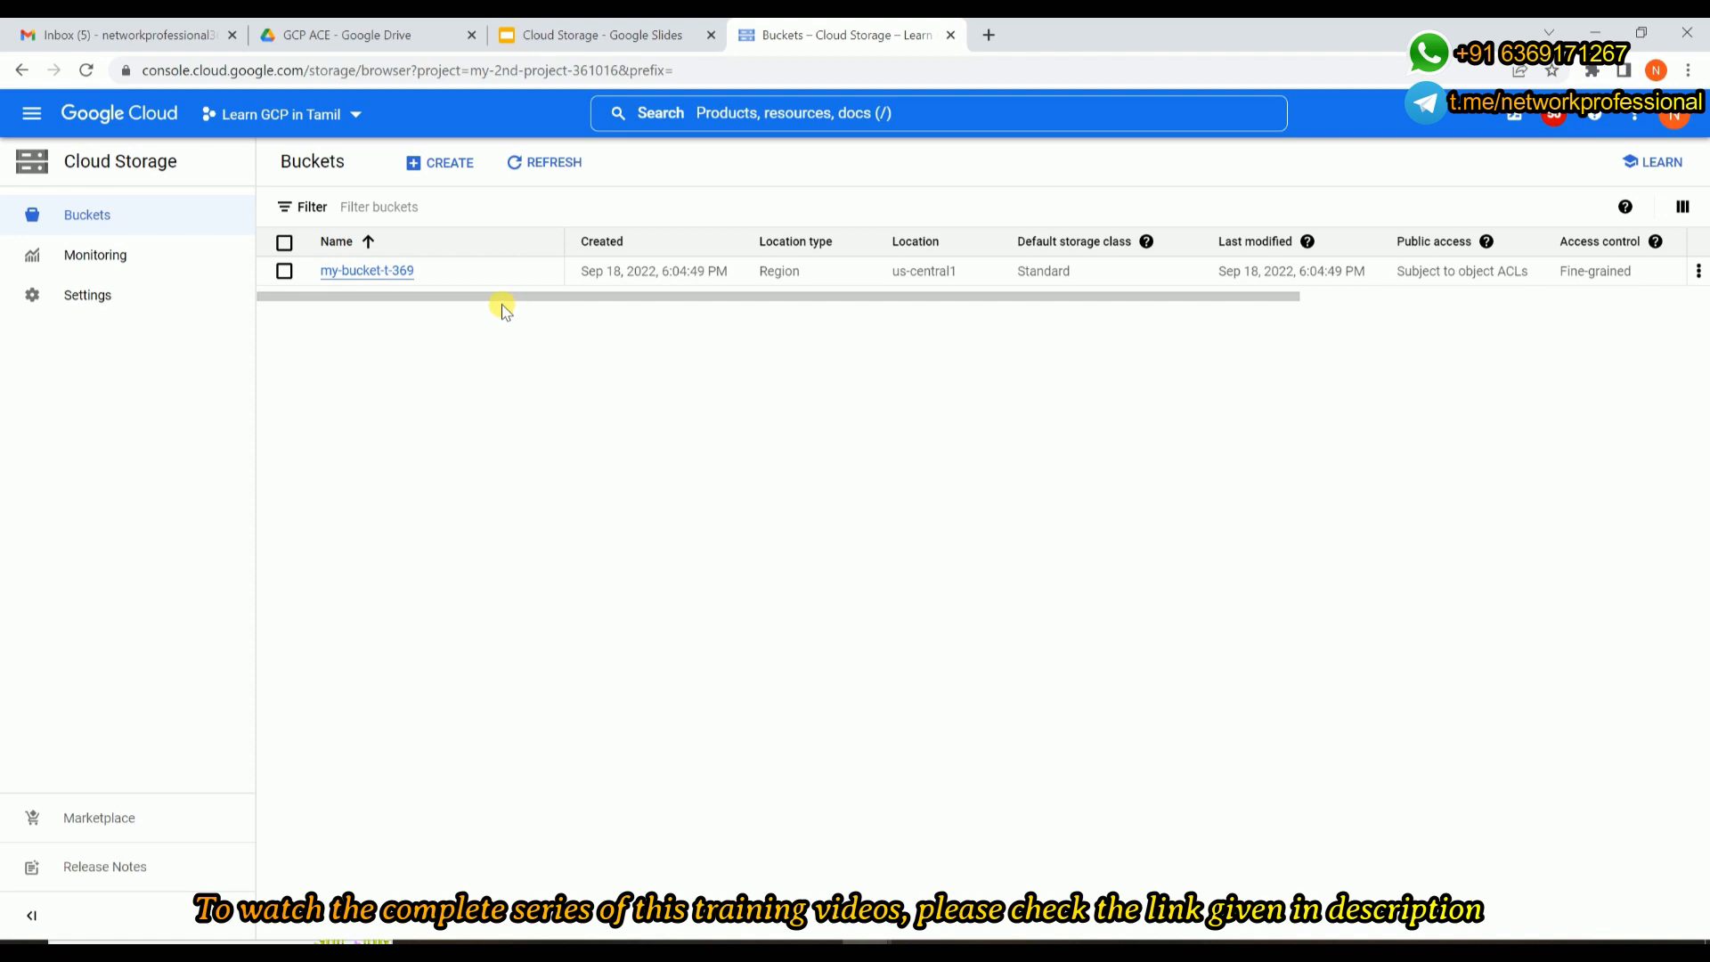
left_click_drag(494, 296, 639, 299)
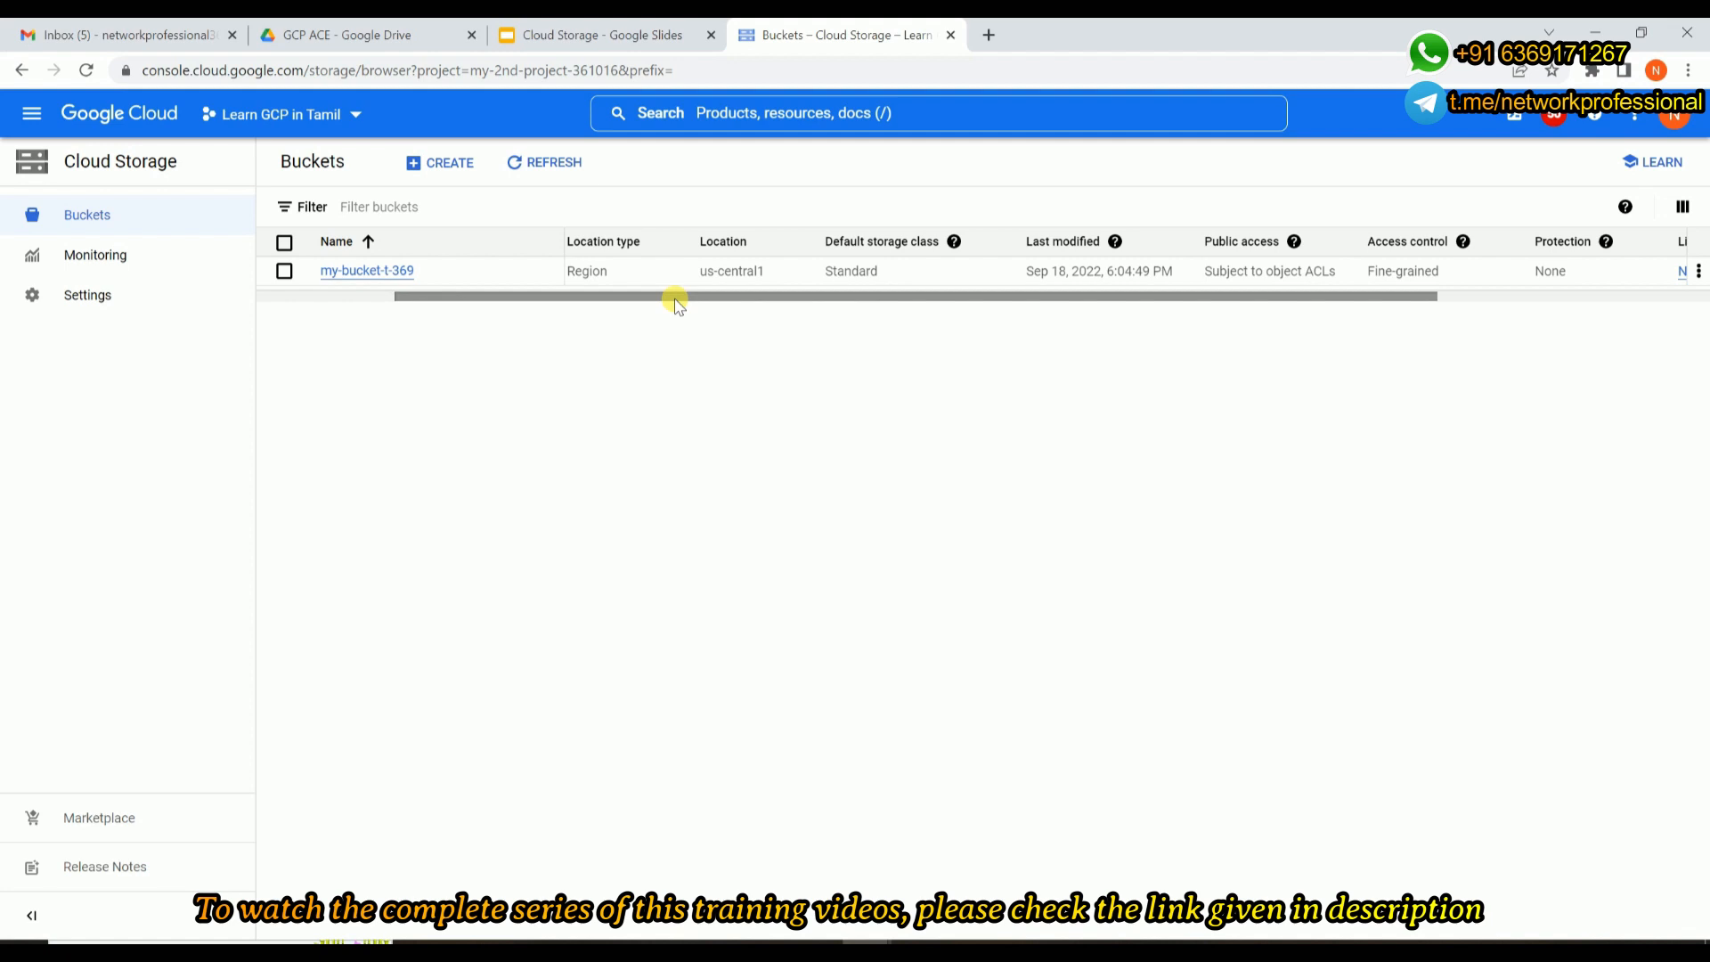
left_click_drag(677, 303, 802, 281)
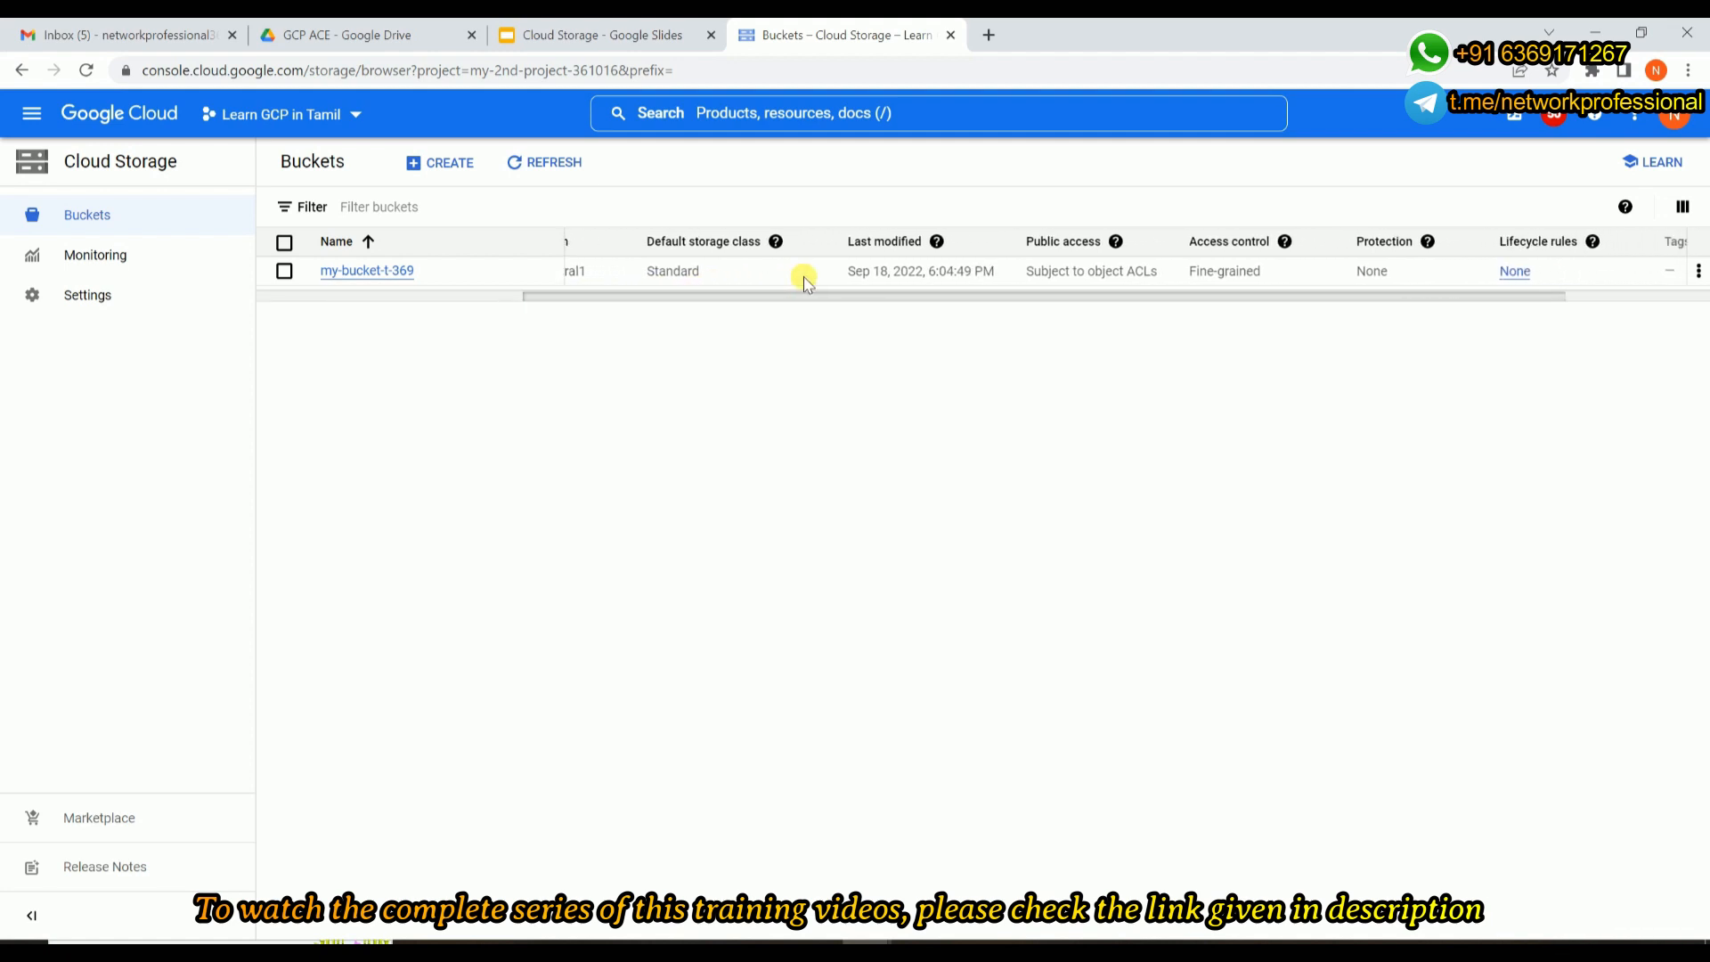
left_click(776, 241)
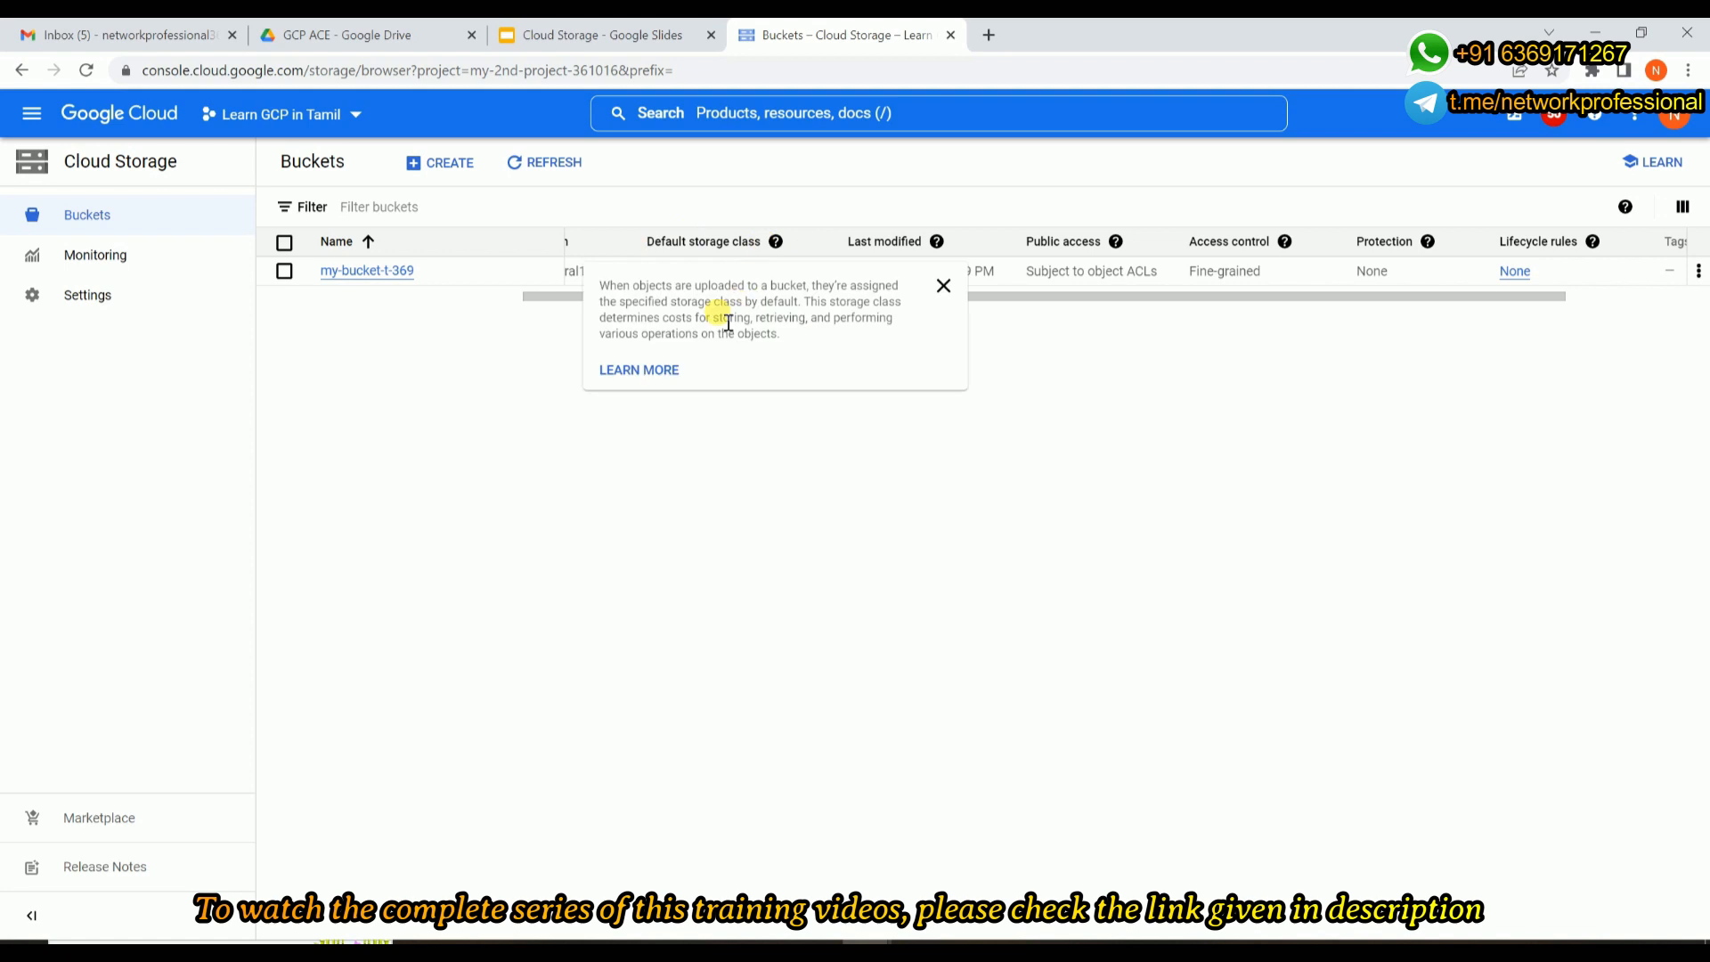
left_click(679, 599)
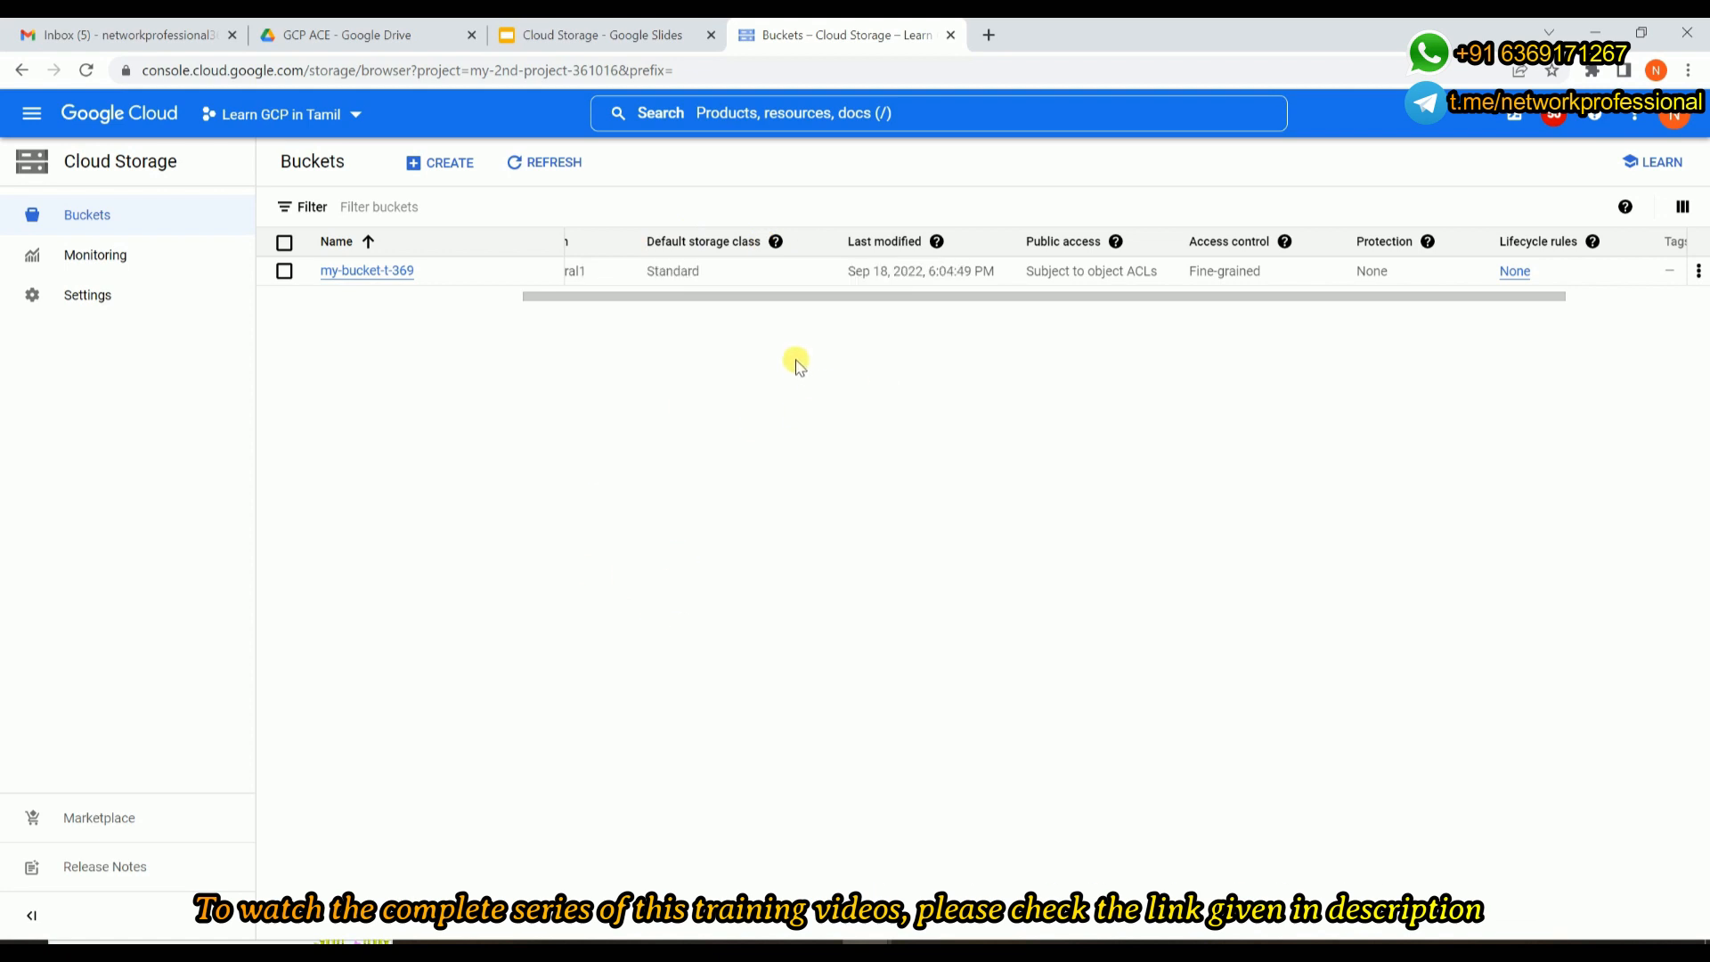
left_click_drag(810, 298, 936, 296)
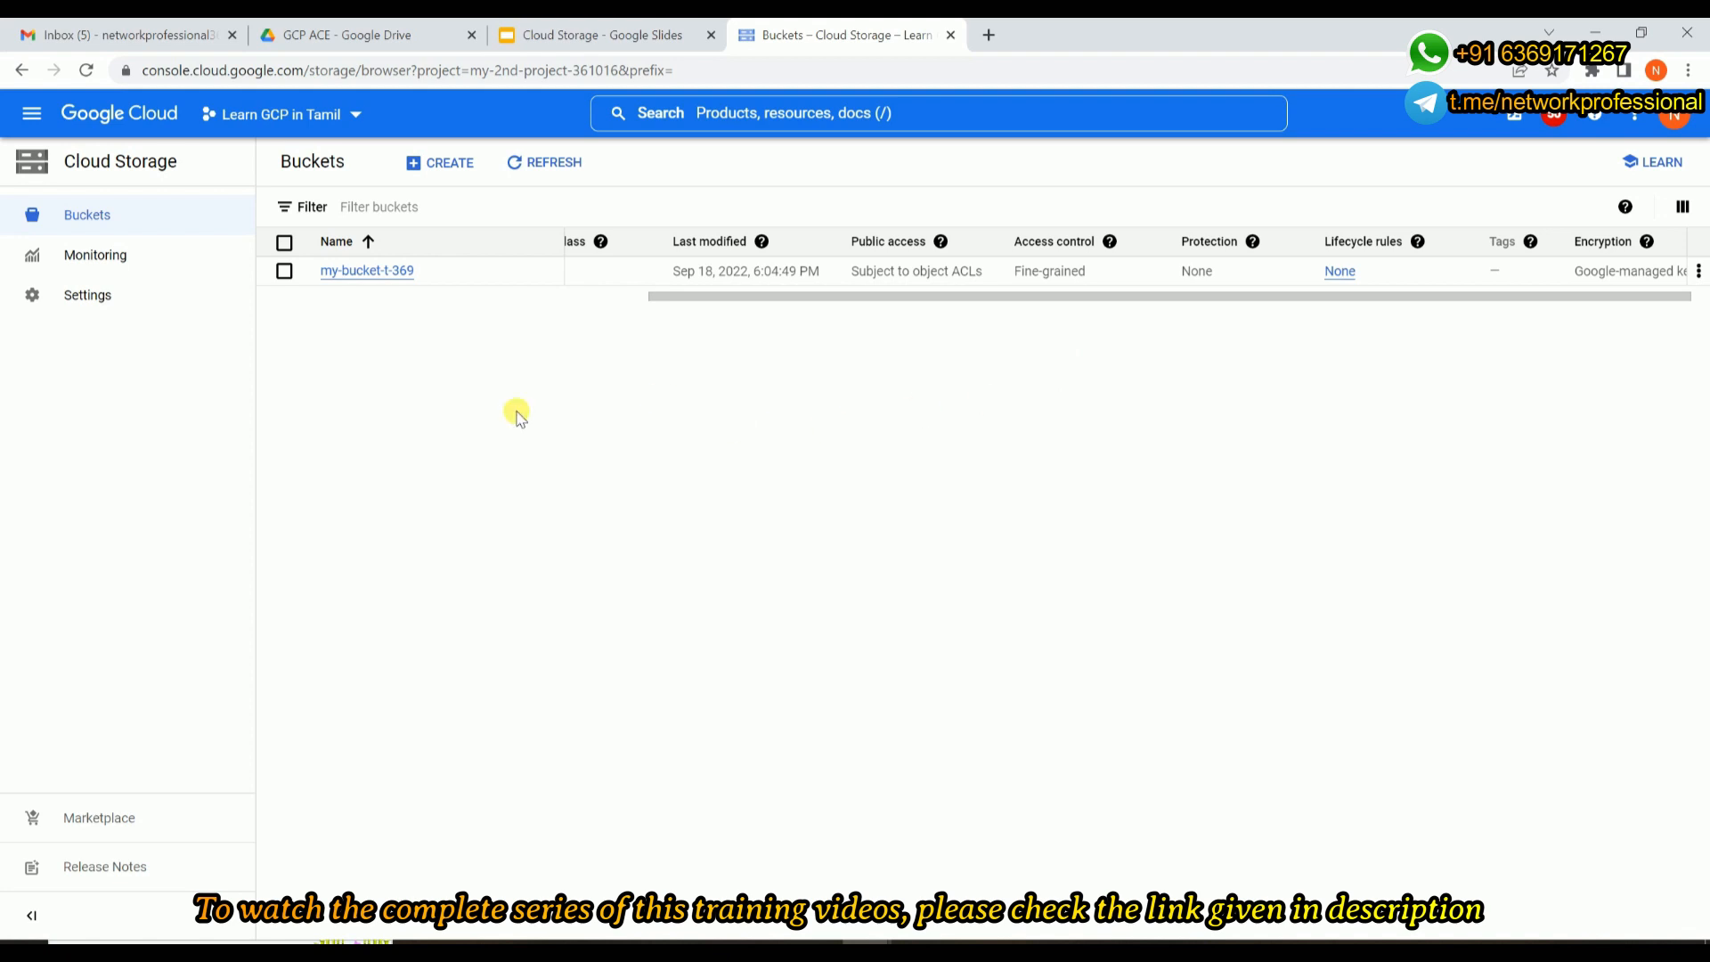
Open my-bucket-t-369, upload the kailash1 image from the GCP Image folder, and collapse the upload status notice.
left_click(391, 271)
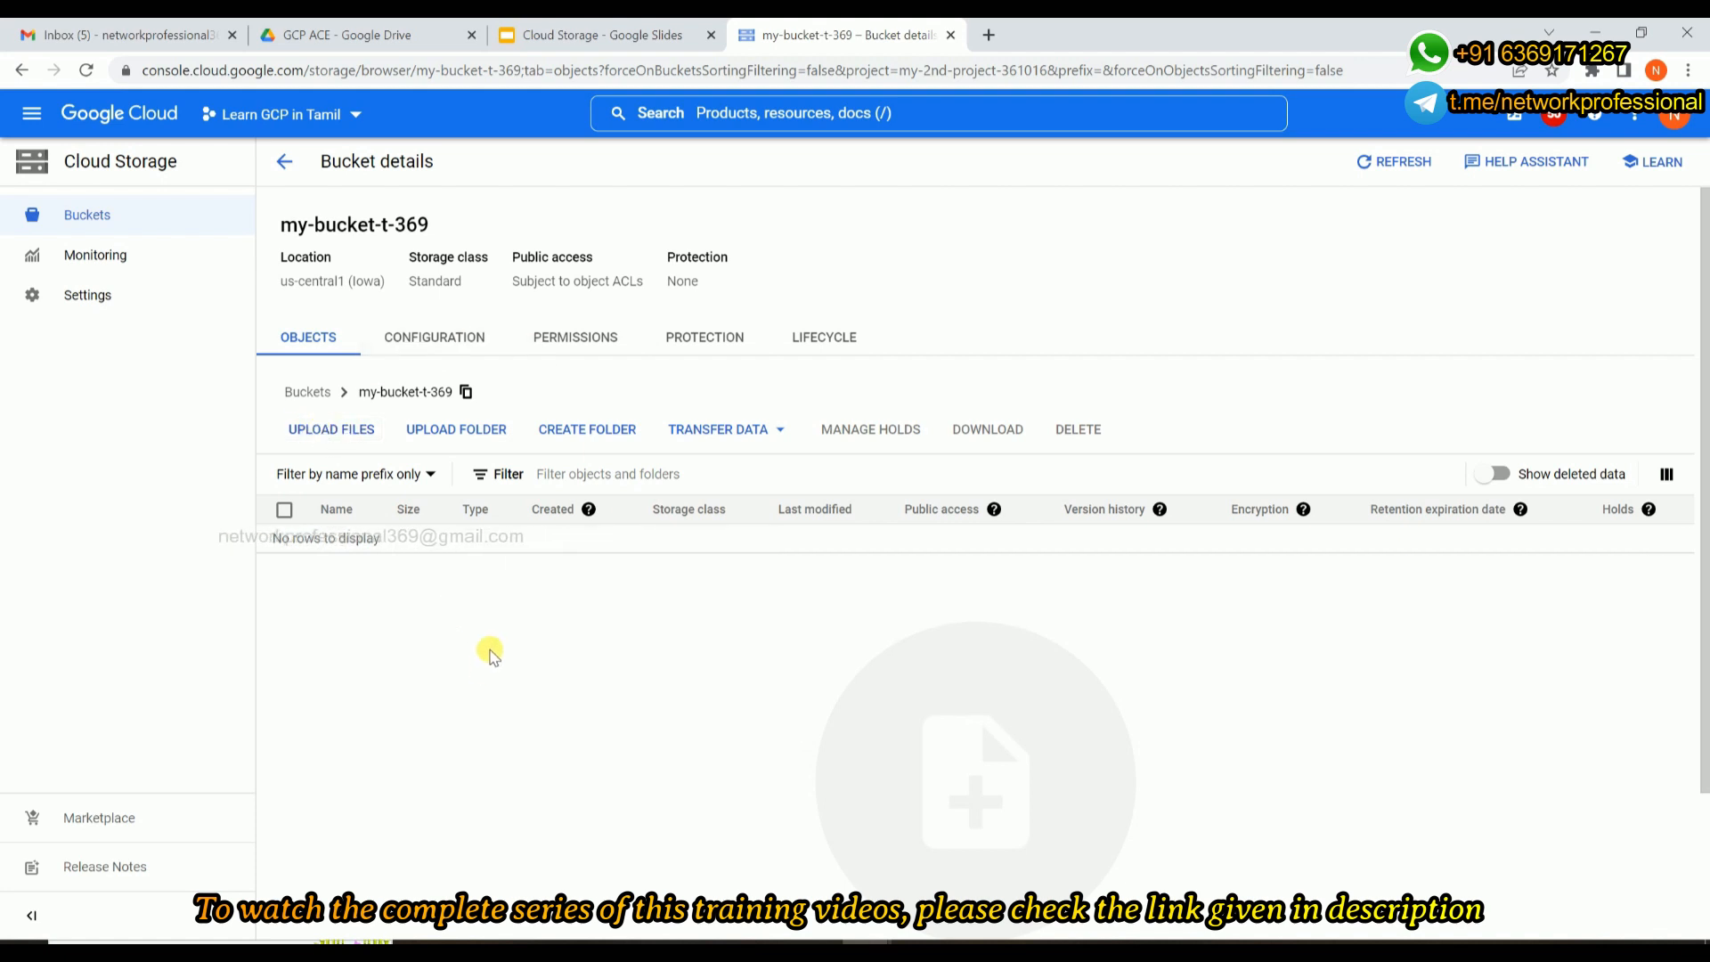
left_click_drag(298, 225, 434, 239)
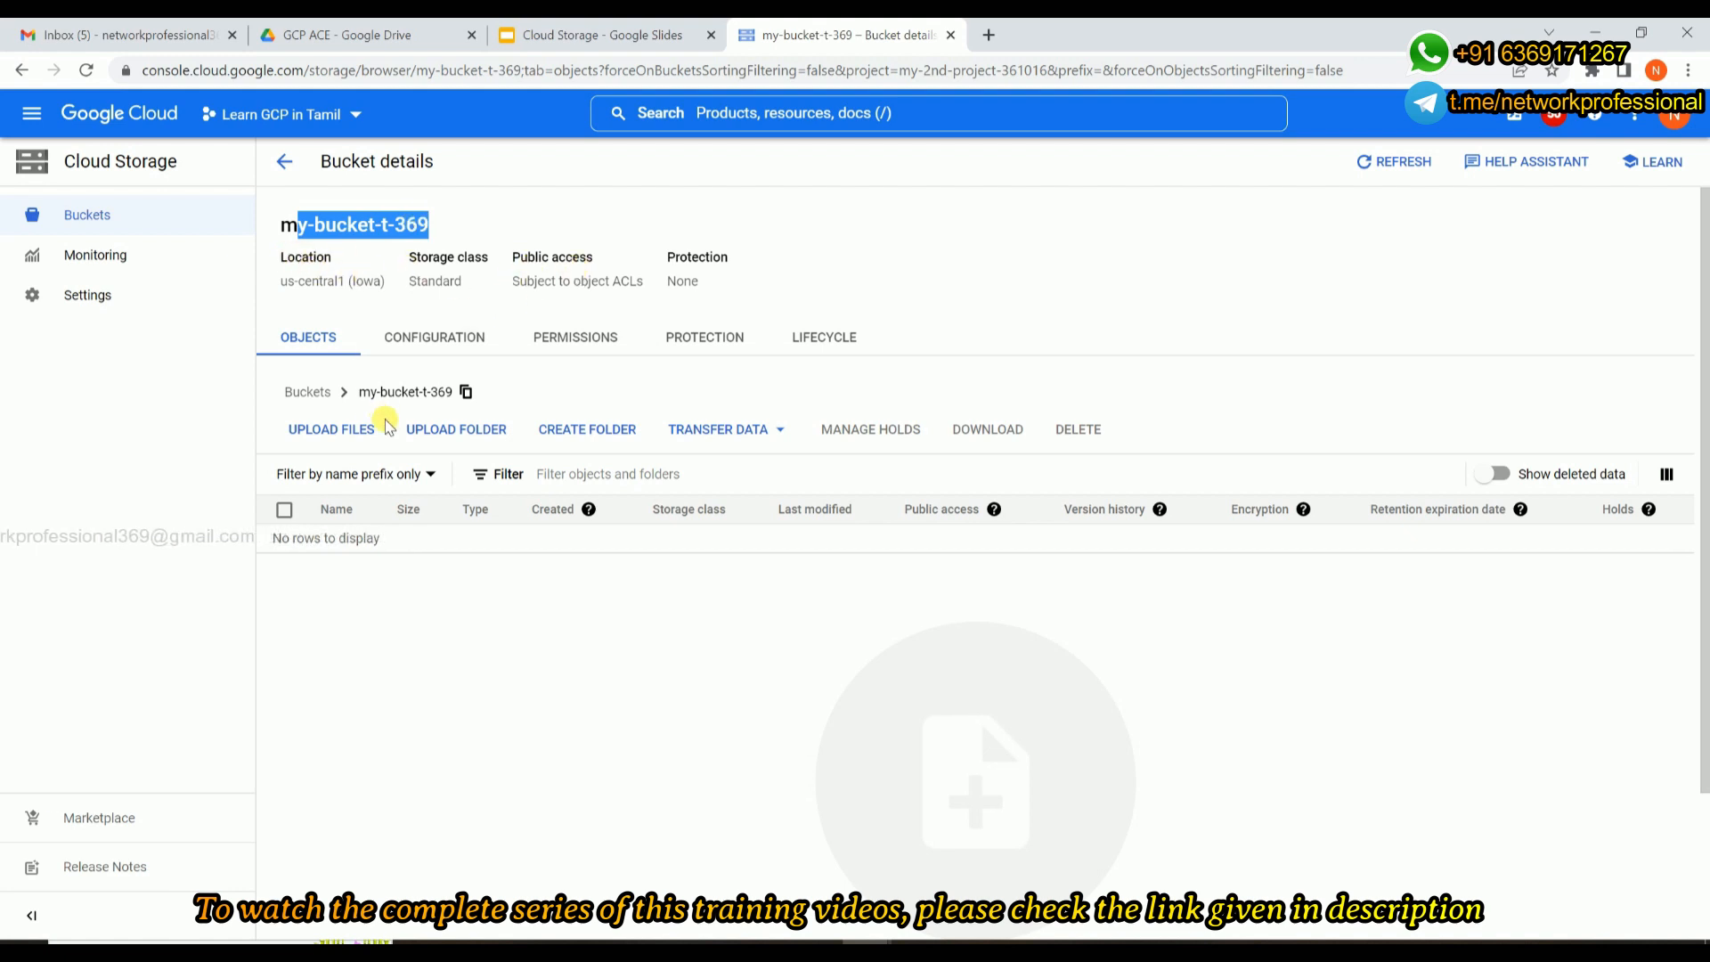
left_click(334, 435)
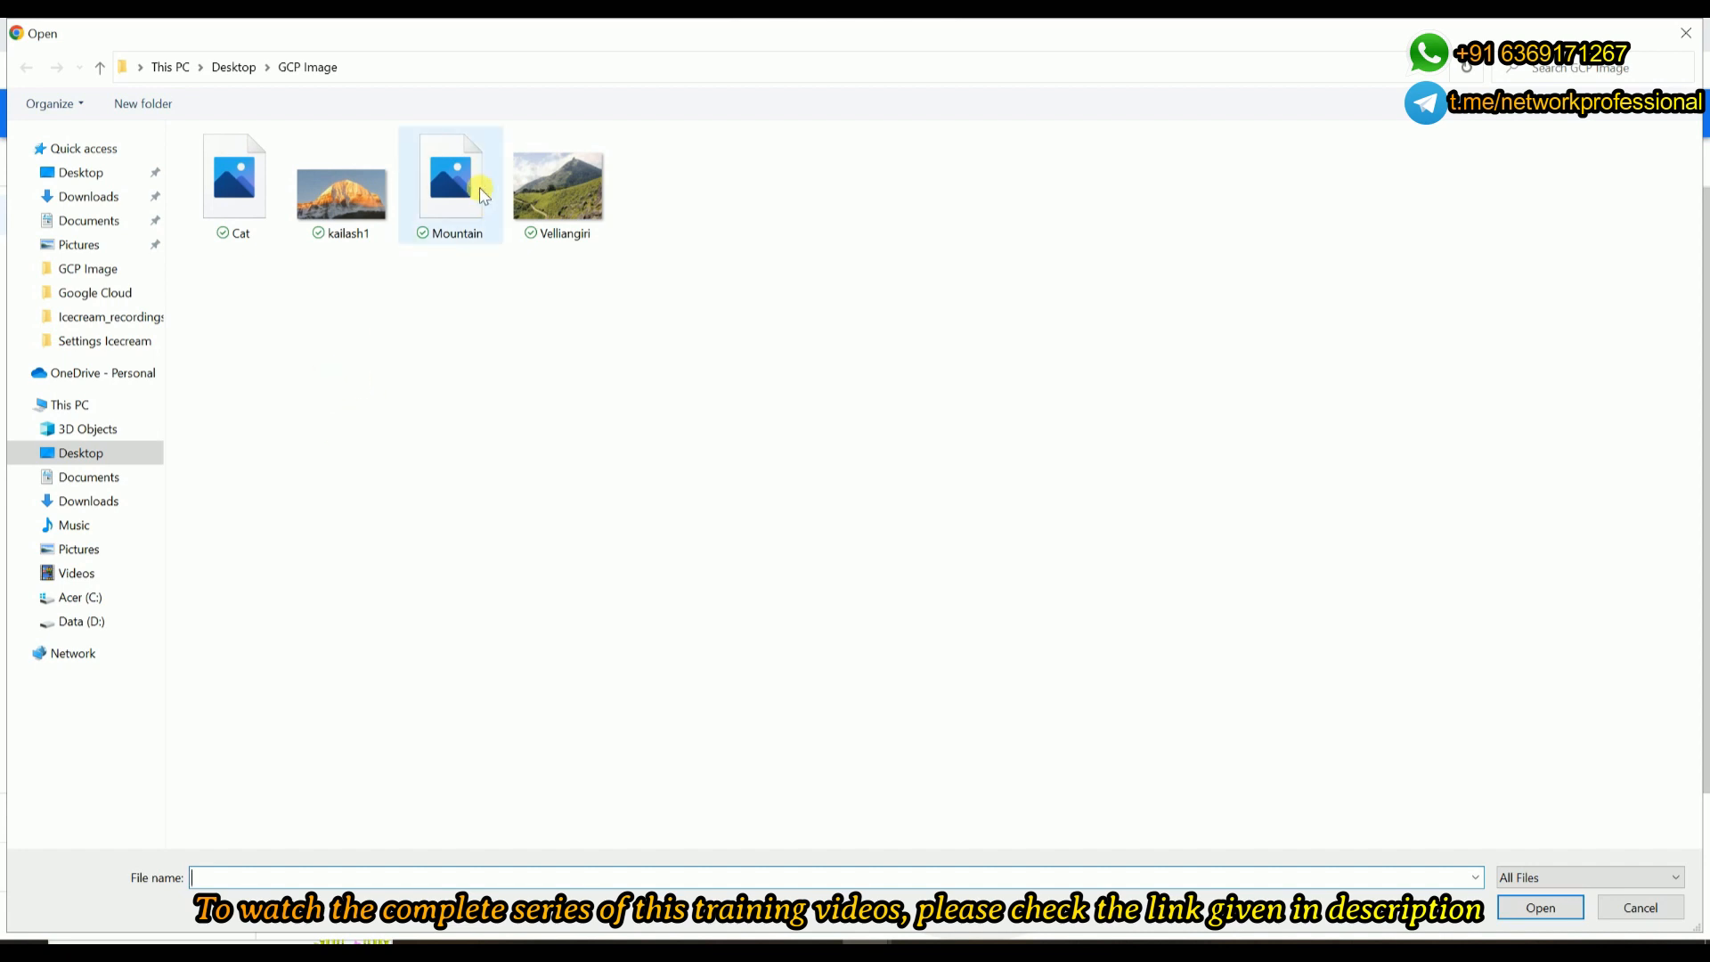
double_click(343, 201)
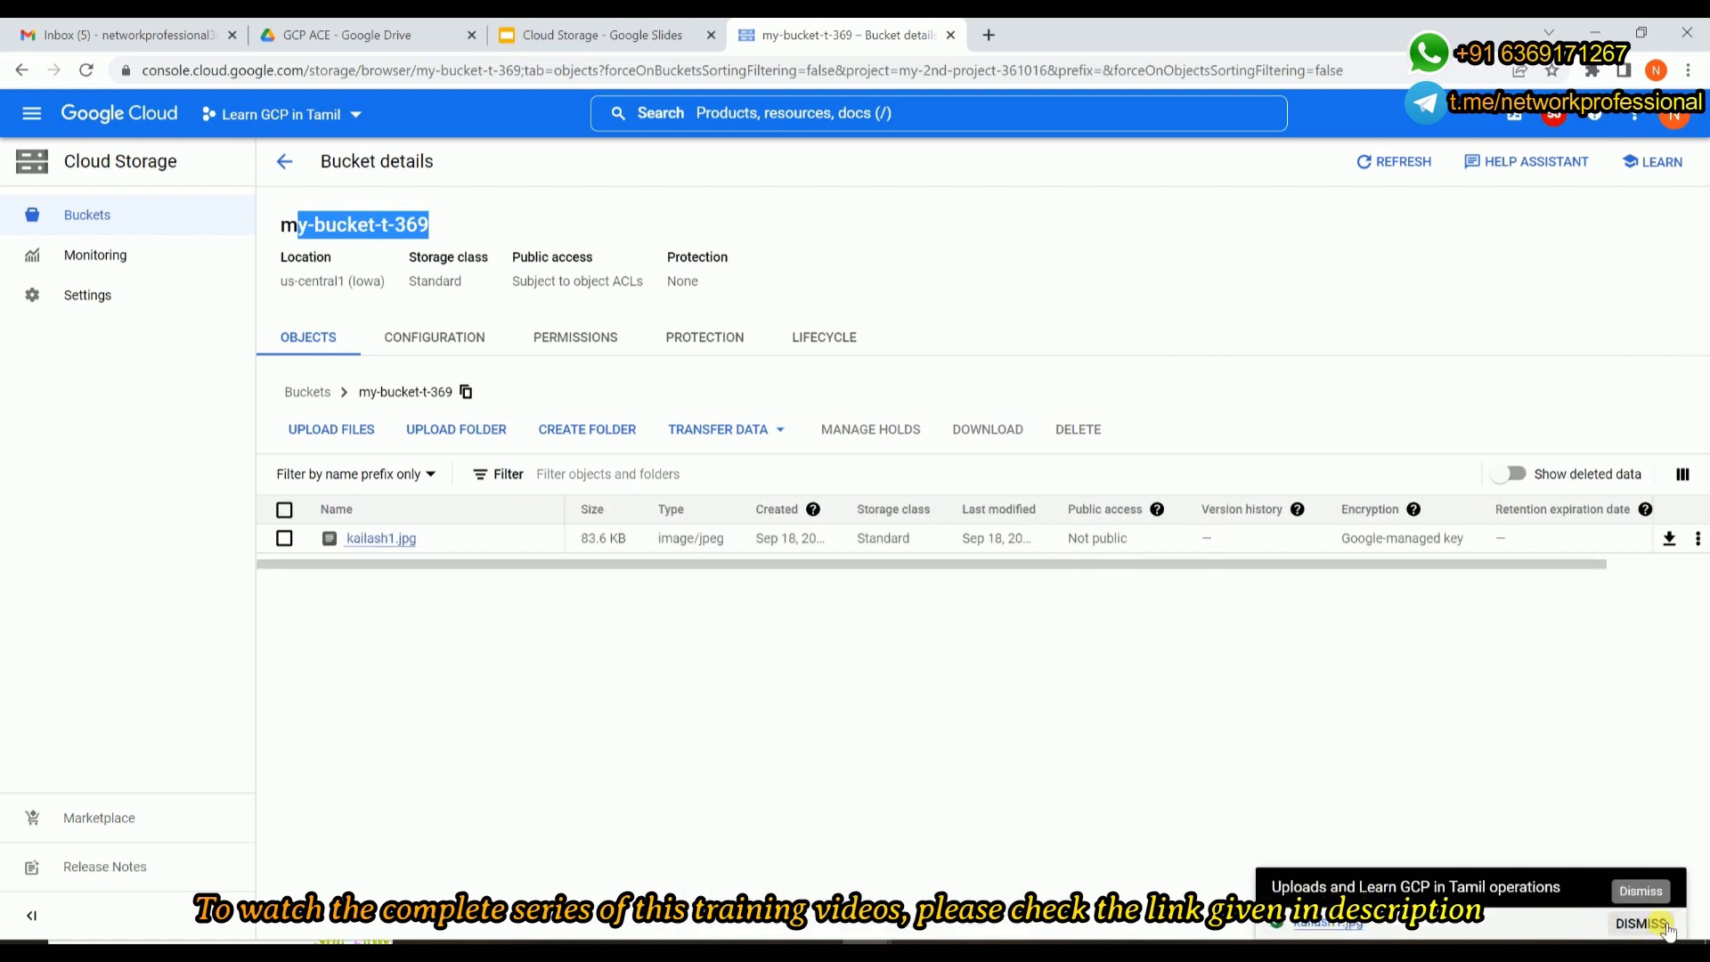
left_click(1583, 800)
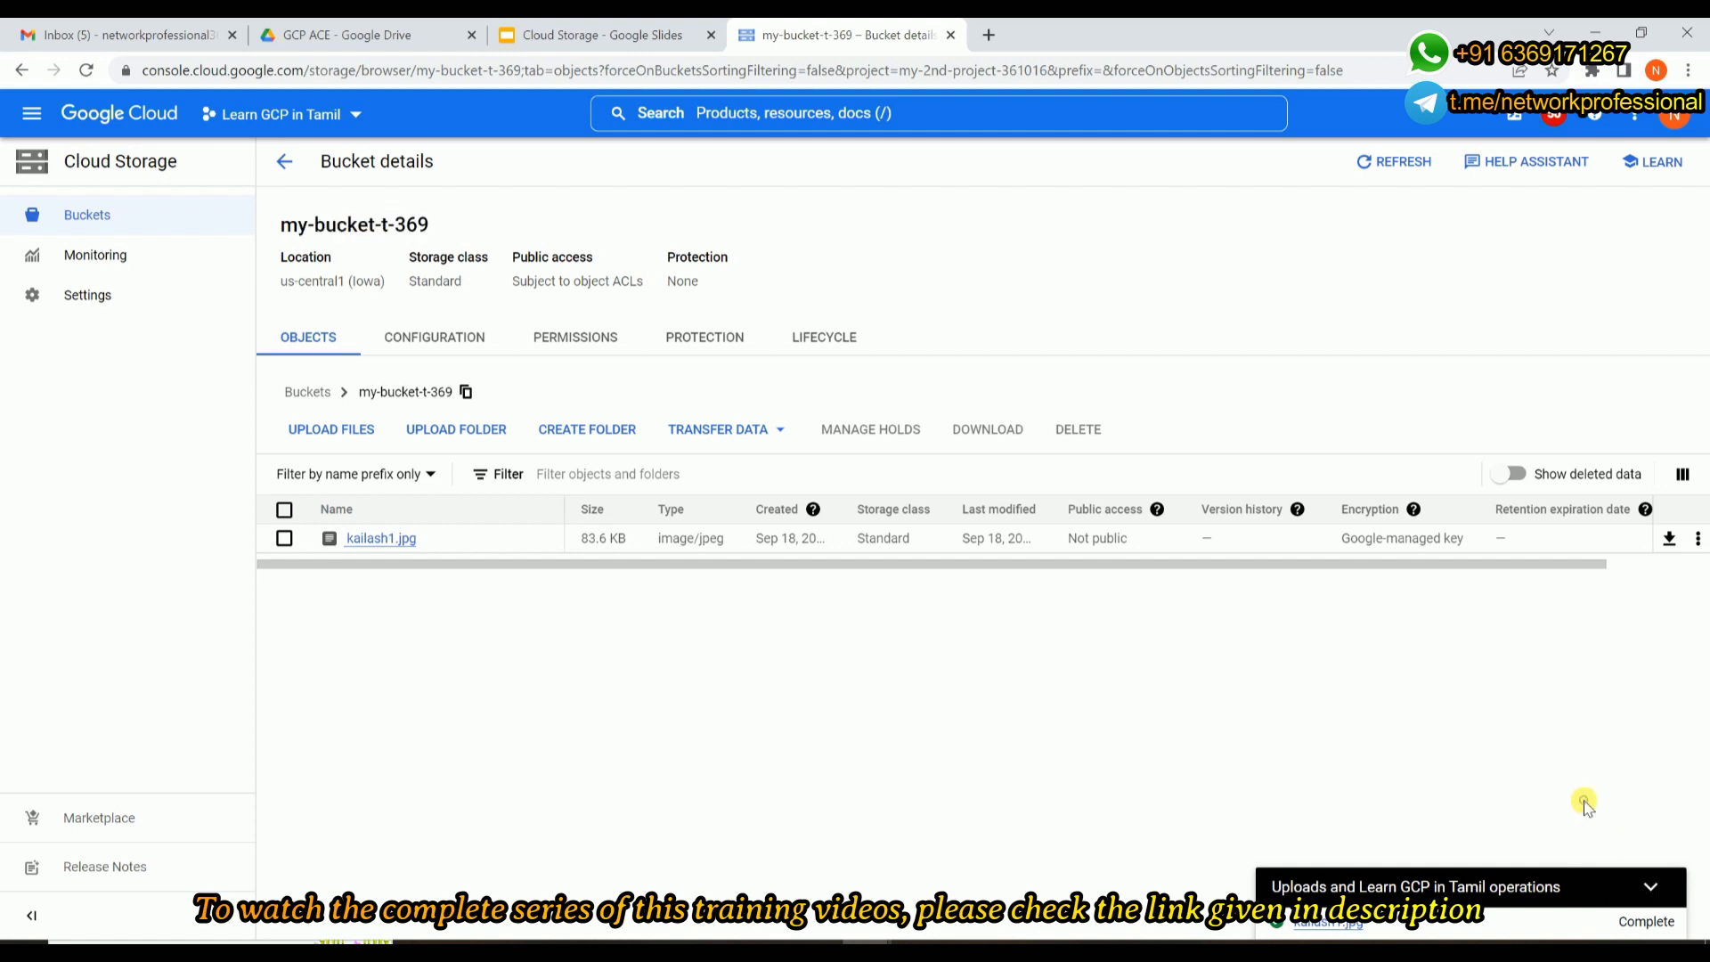
left_click(1662, 868)
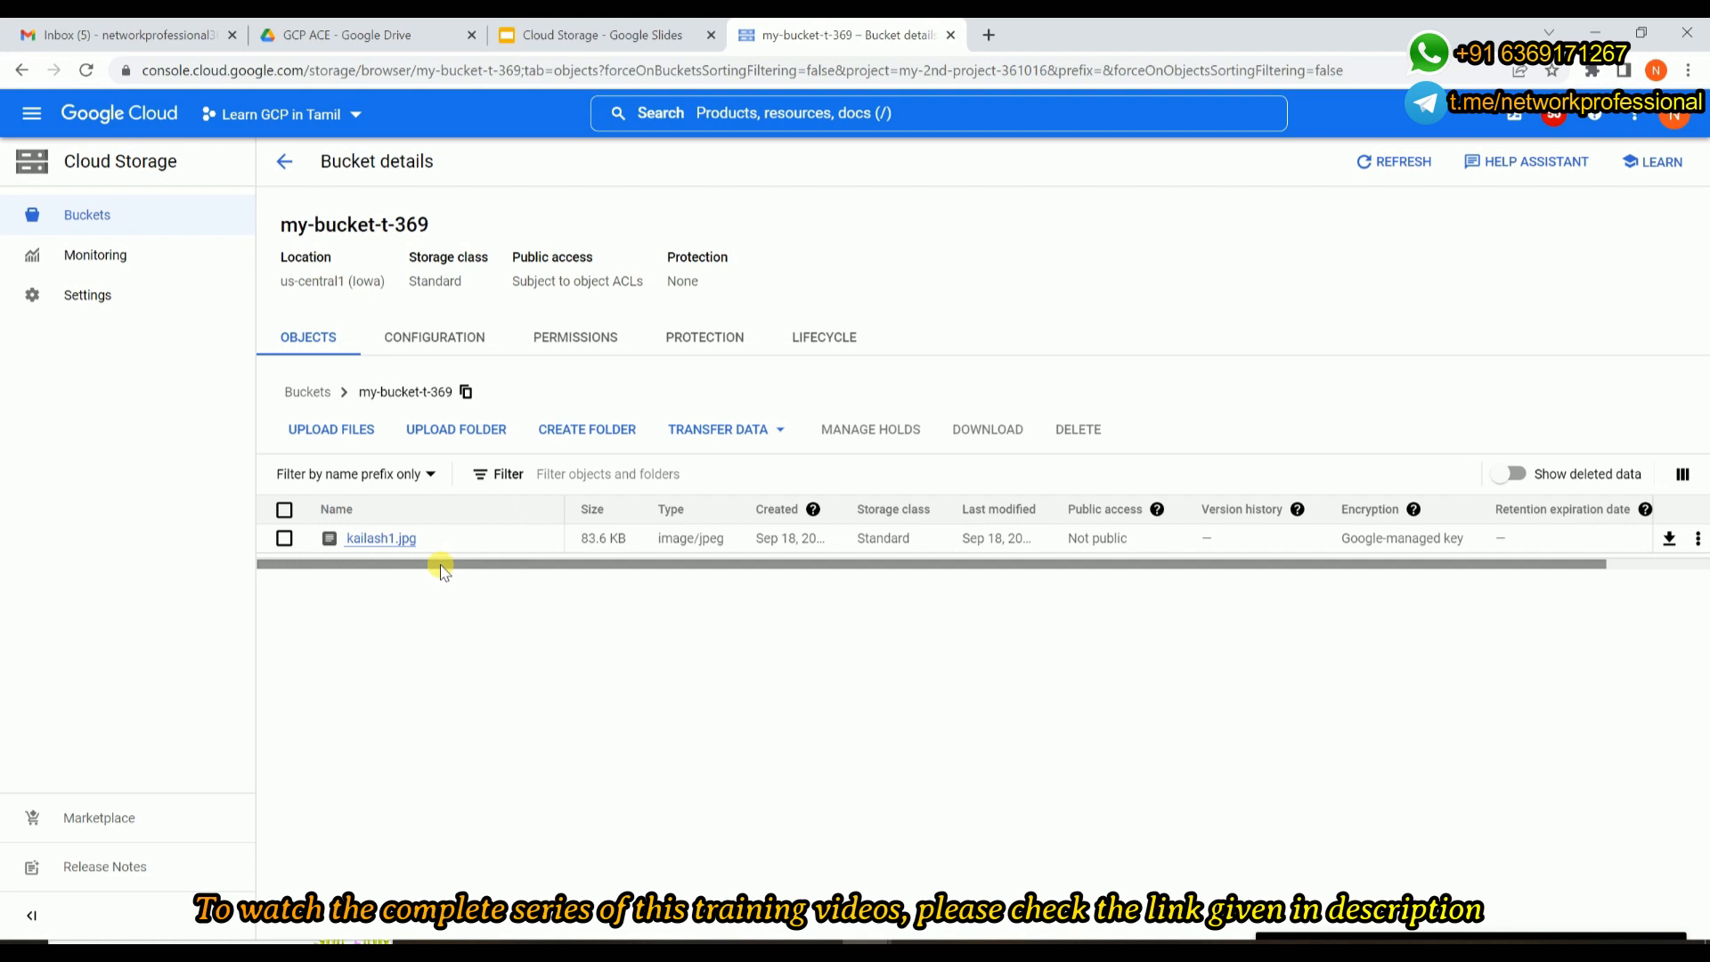
Examine the uploaded object's listed properties, and open the details of kailash1.jpg to review its URLs, permissions and preview.
left_click_drag(563, 565, 746, 566)
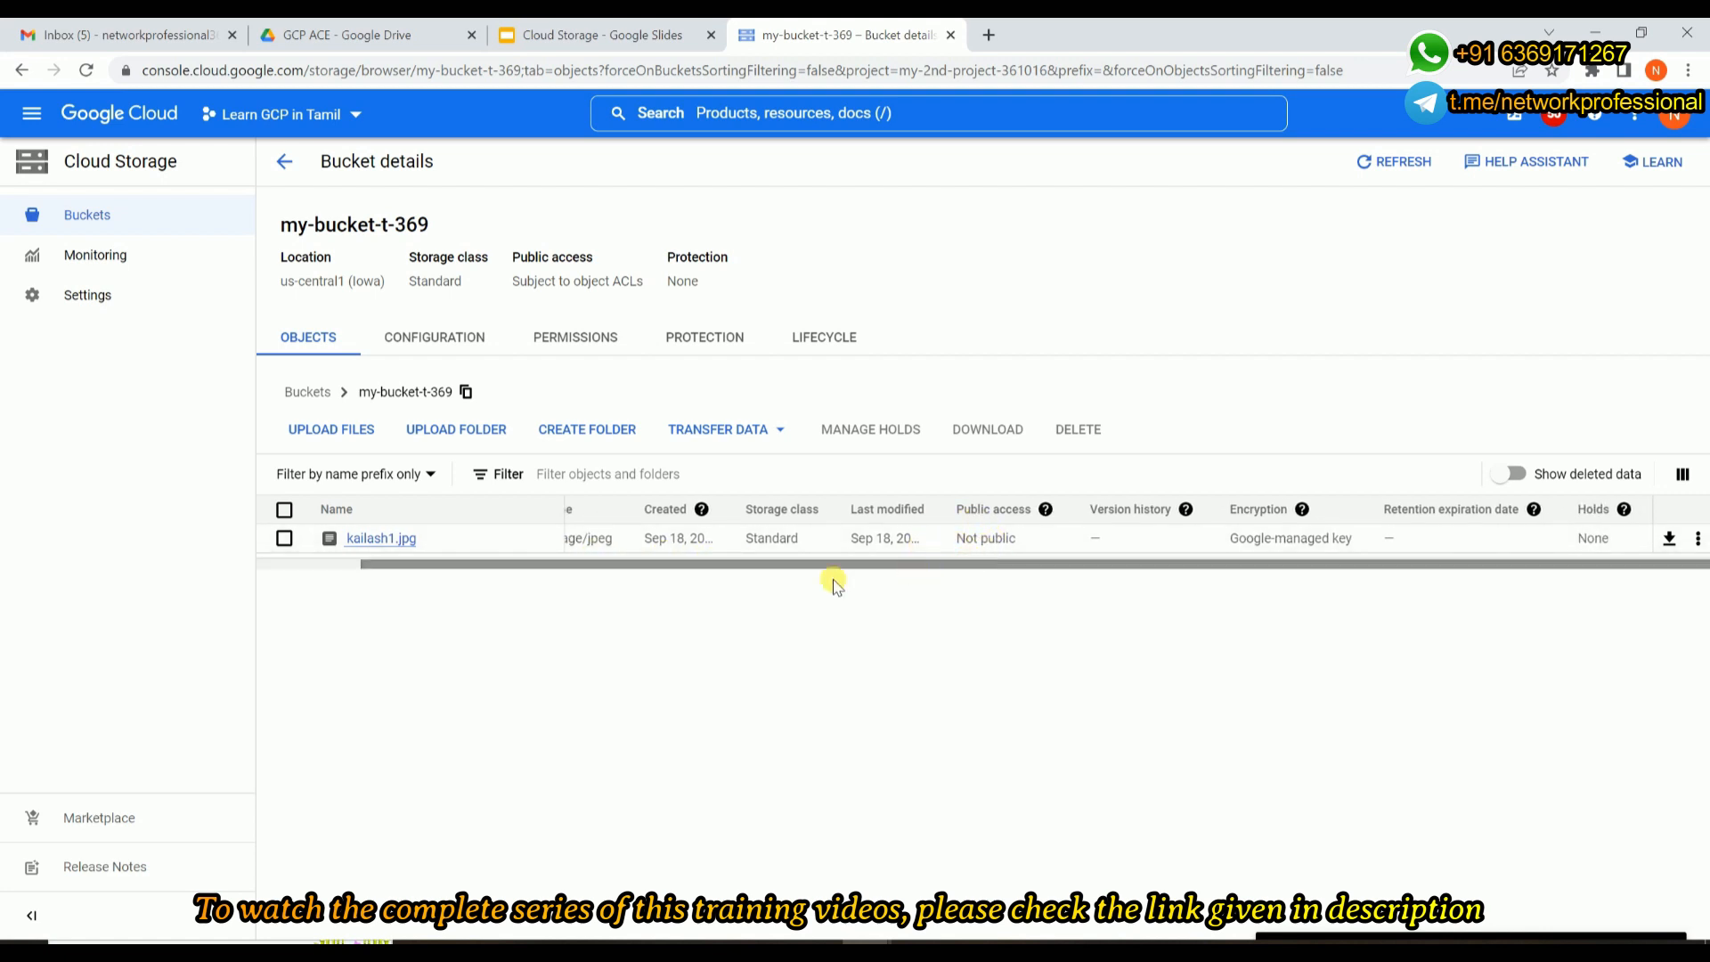
left_click(377, 542)
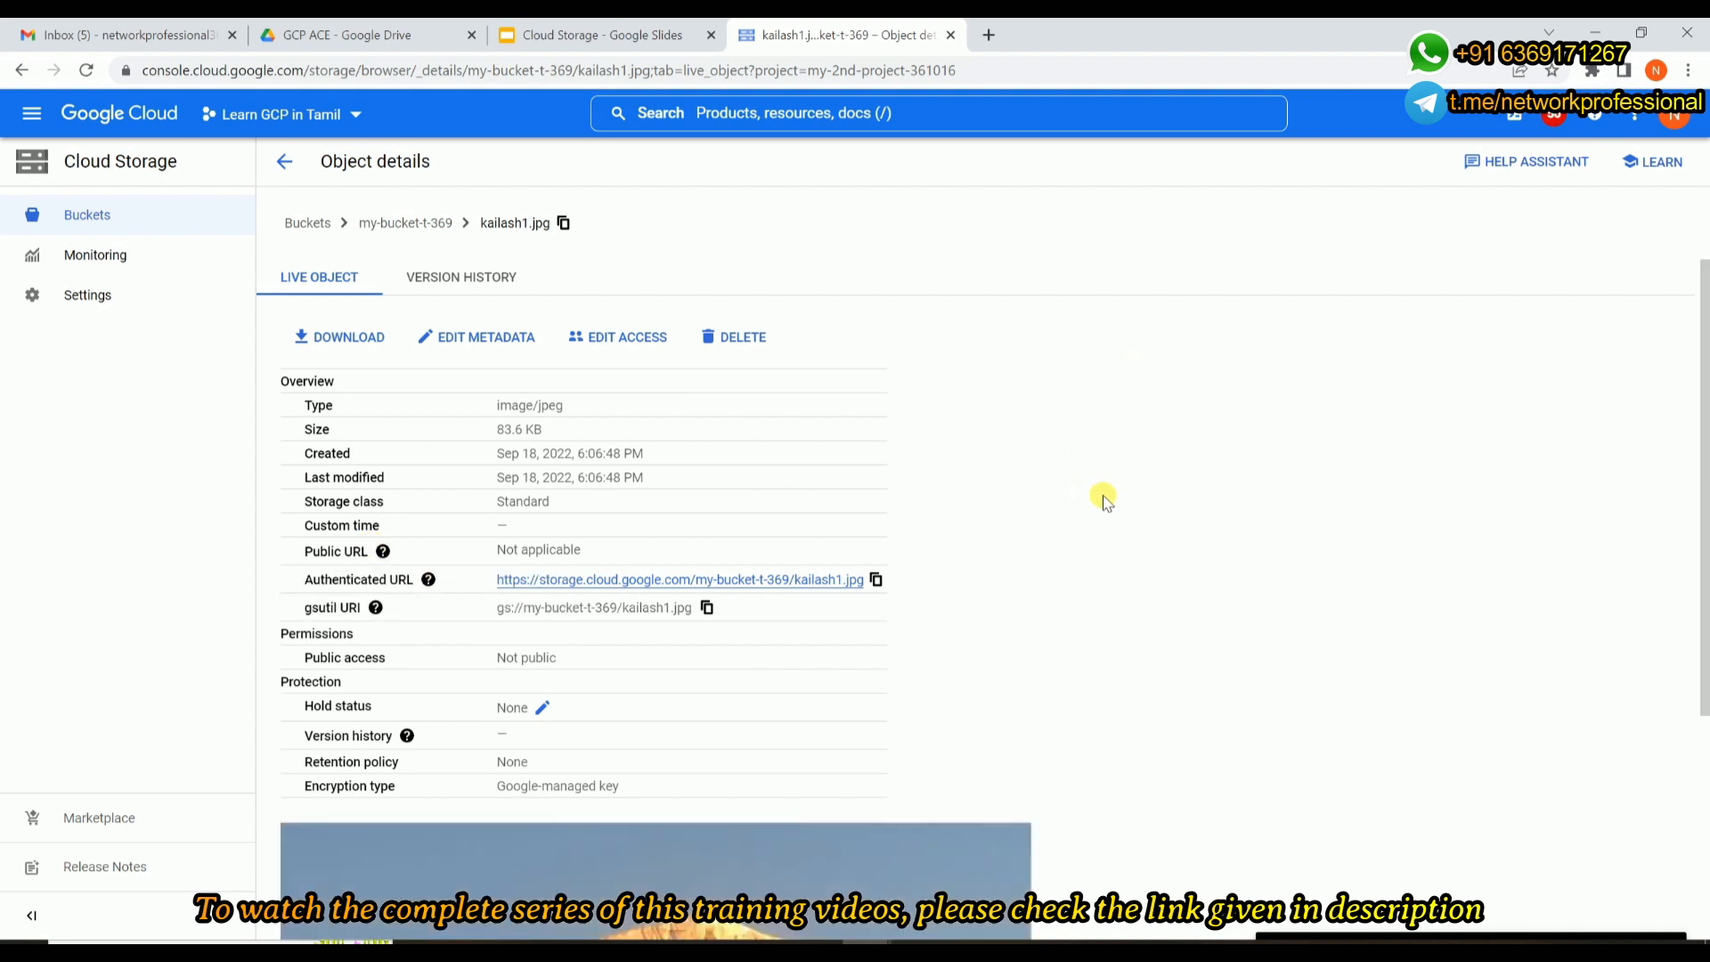
scroll(1029, 451, "down", 1)
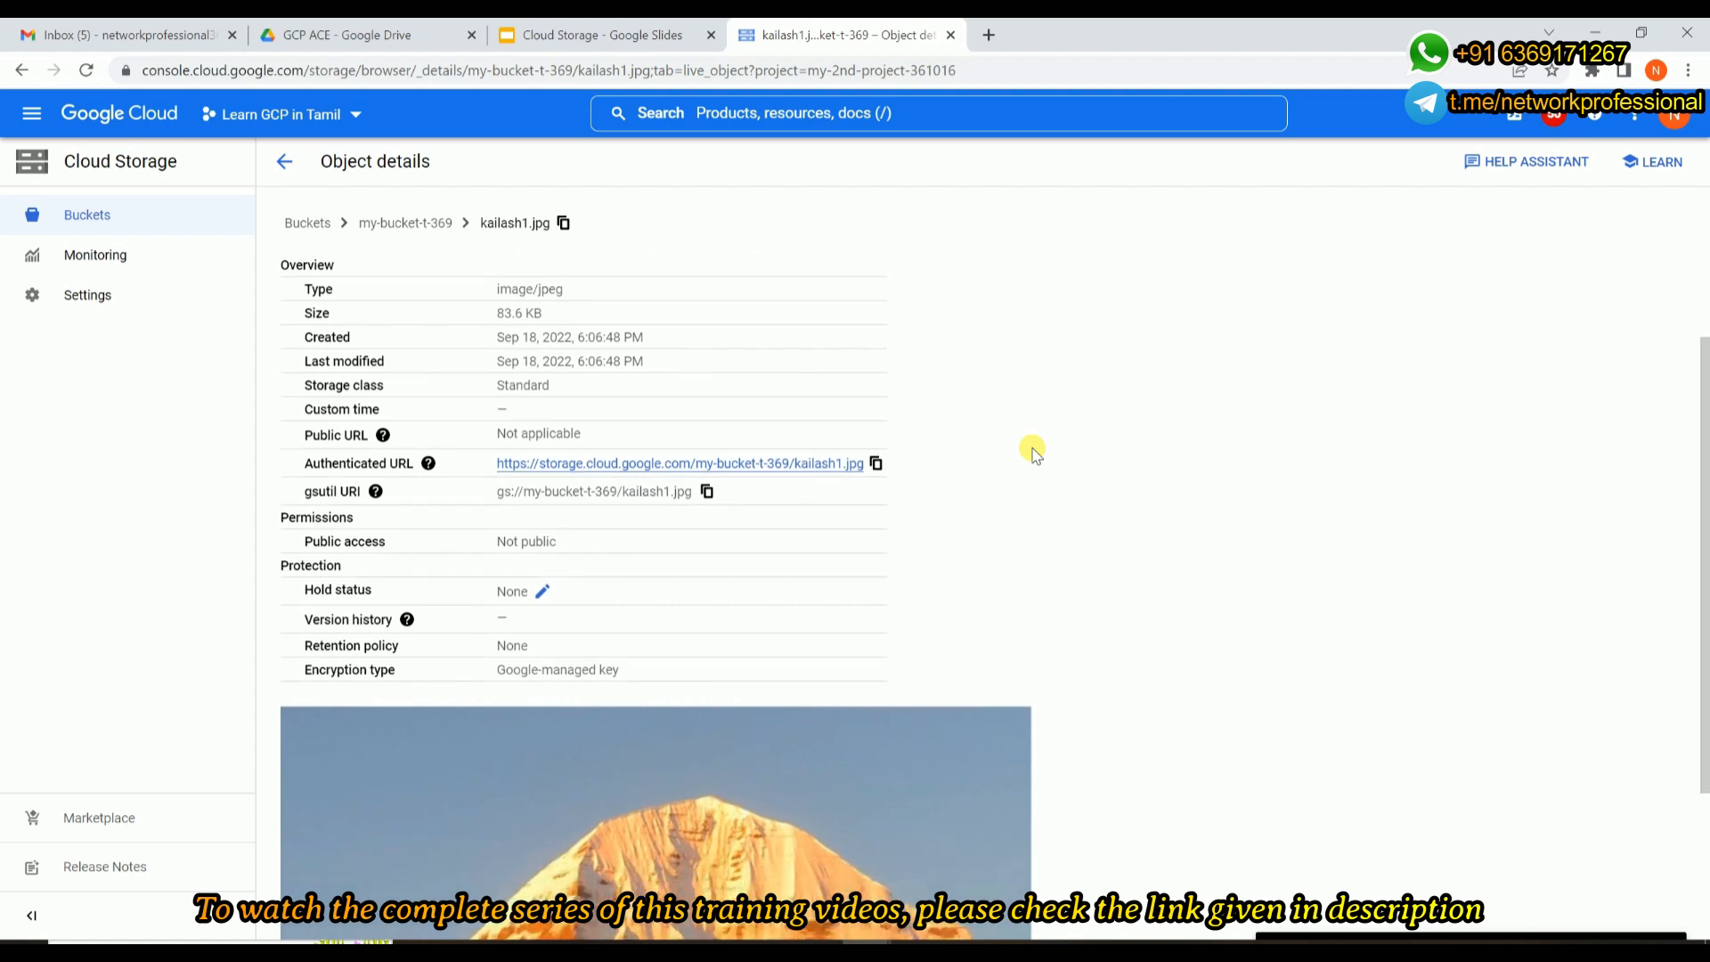
scroll(1033, 452, "down", 1)
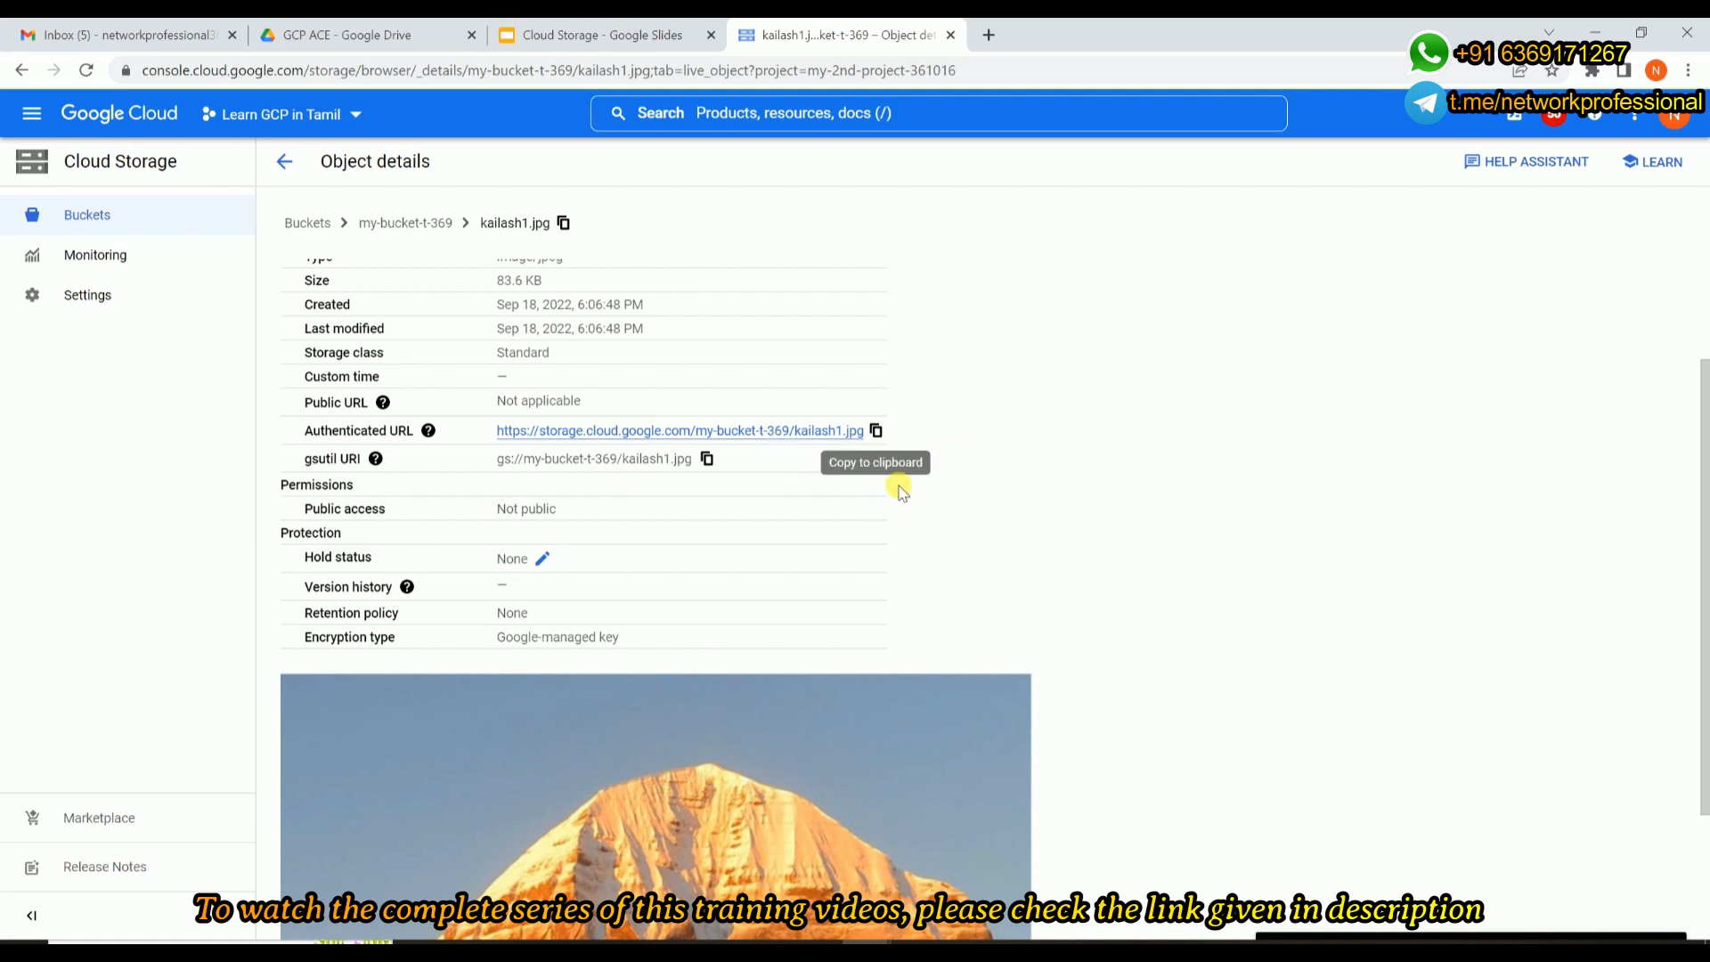
Copy the authenticated URL of kailash1.jpg, load it in a new browser tab, and return to the object details.
left_click(877, 431)
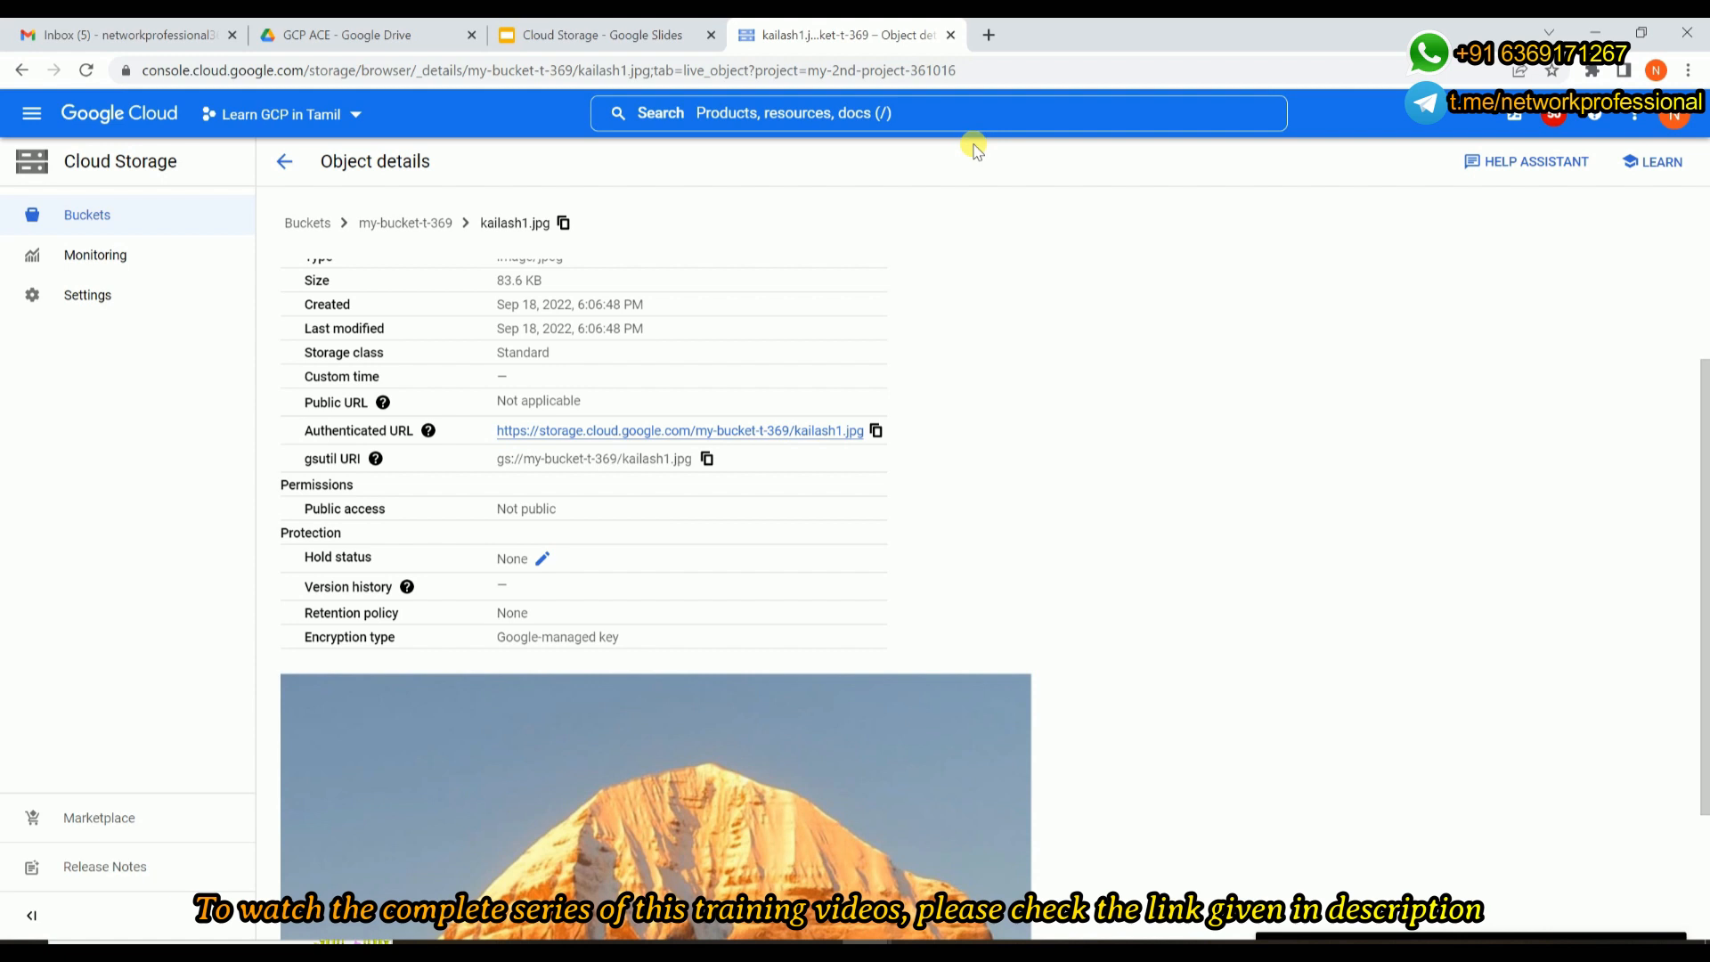
left_click(990, 36)
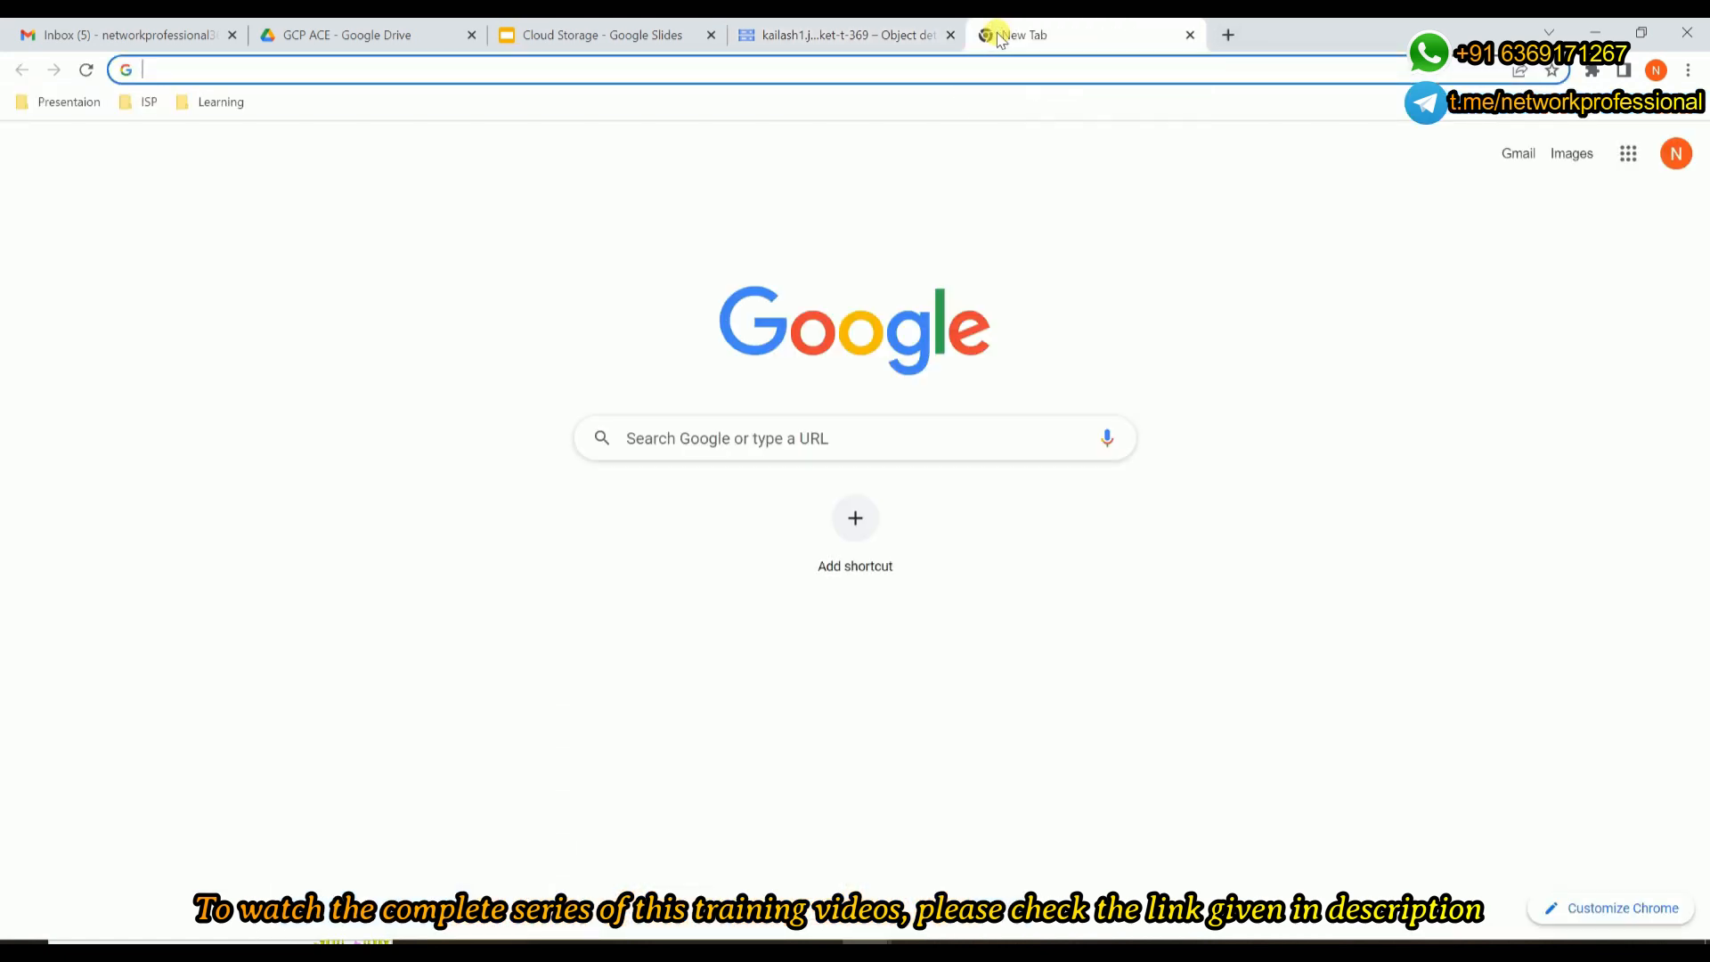
key("ctrl+v")
key("Return")
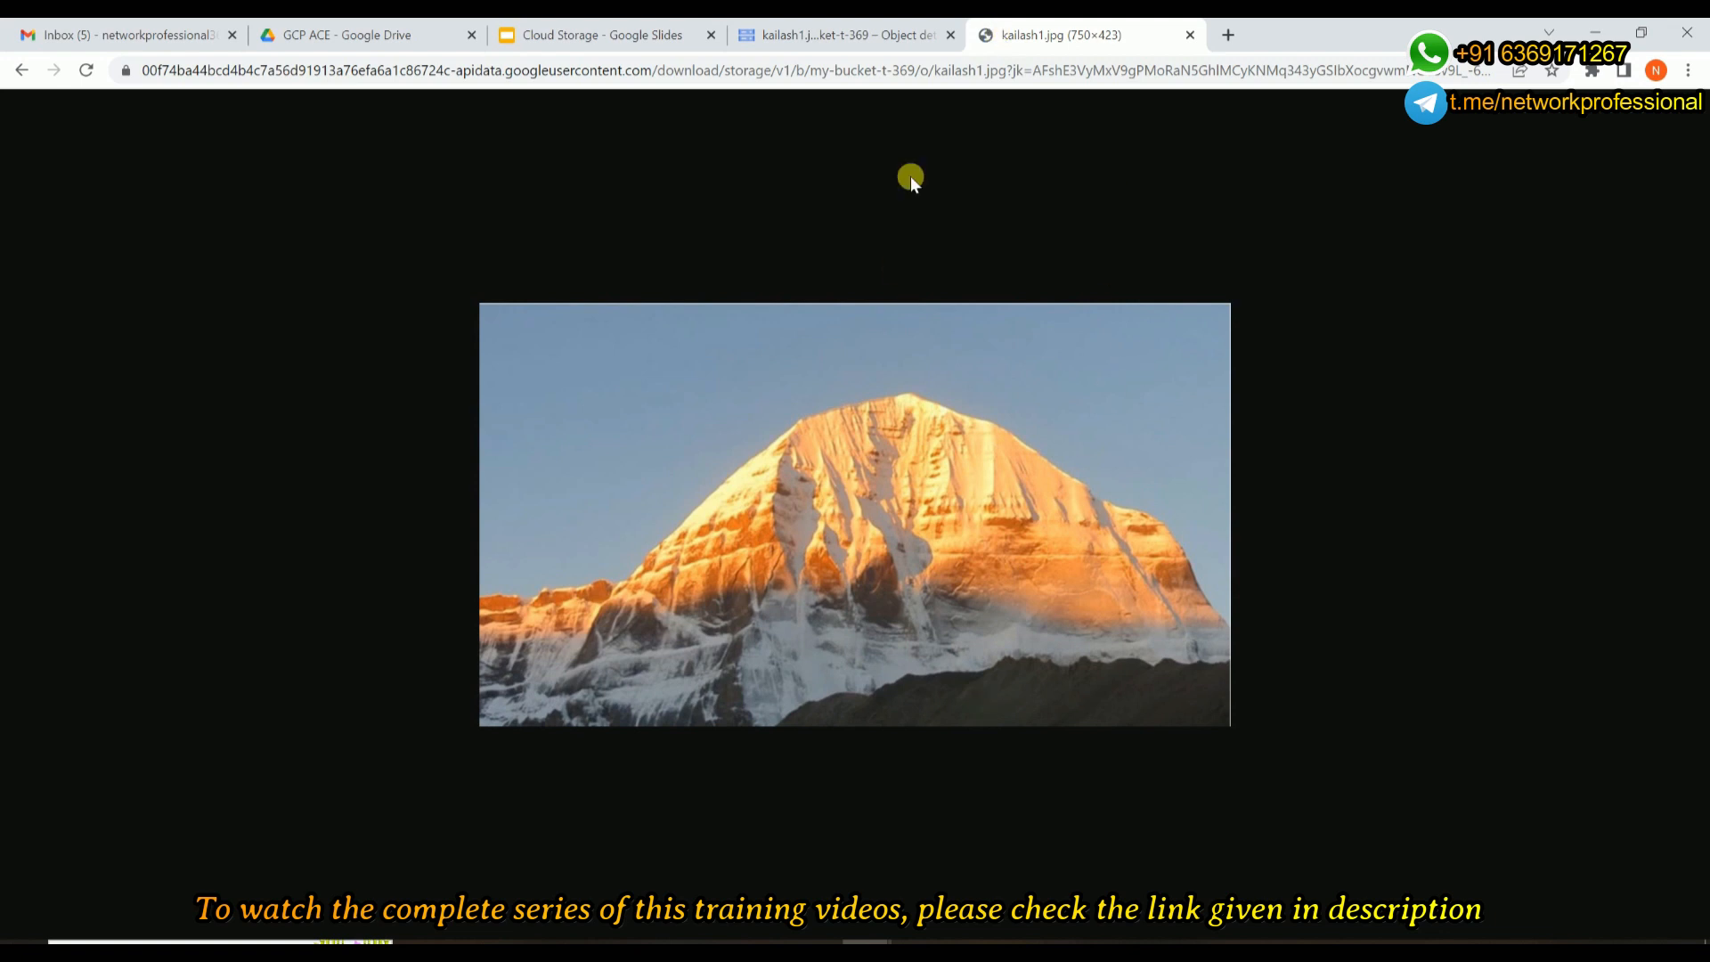
left_click(853, 40)
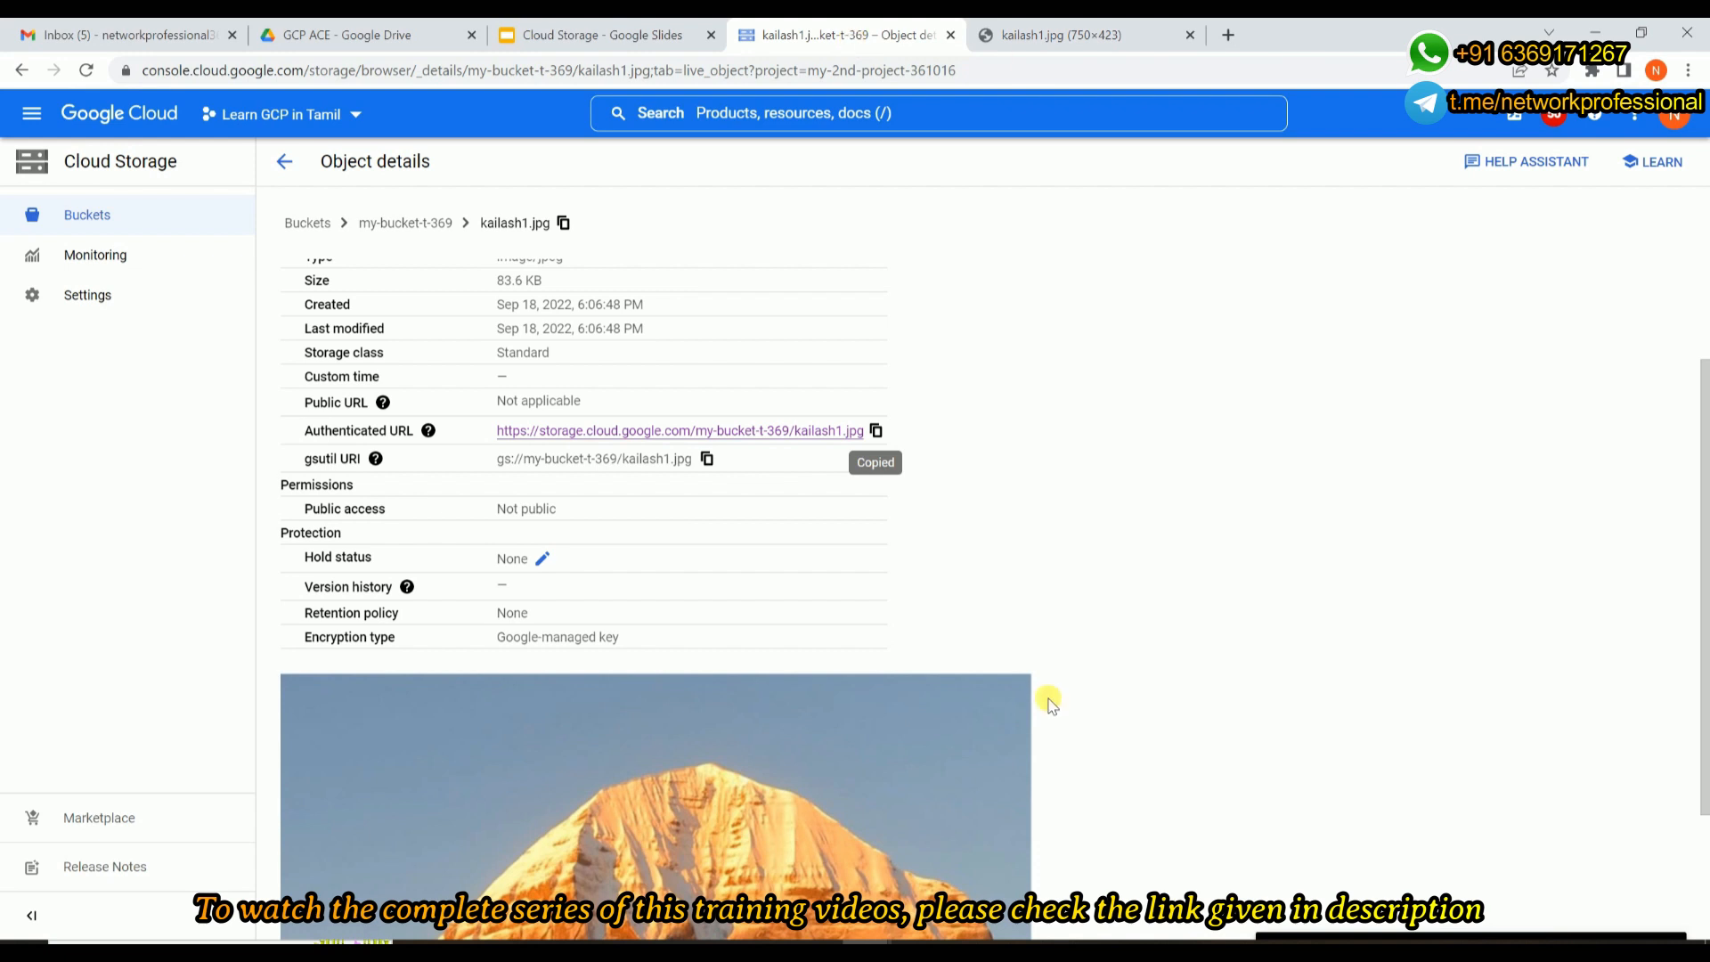
Switch to the Incognito window, check which other Google account is signed in, and load the copied object URL in a new tab.
left_click(866, 953)
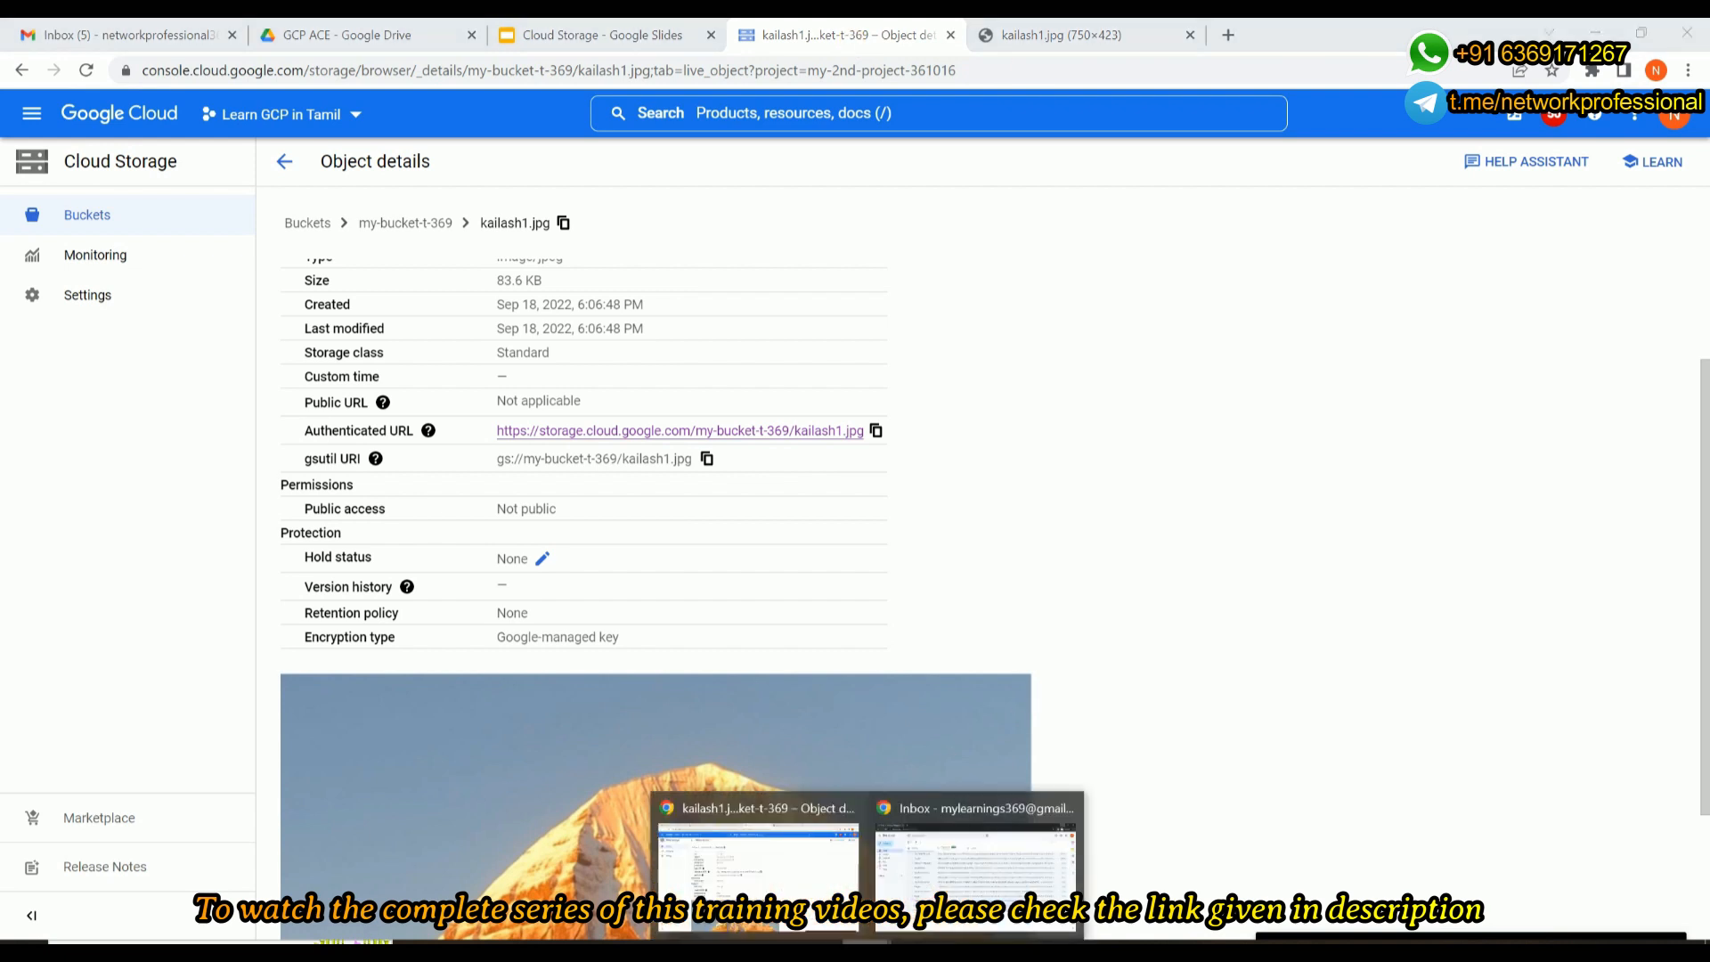
left_click(977, 860)
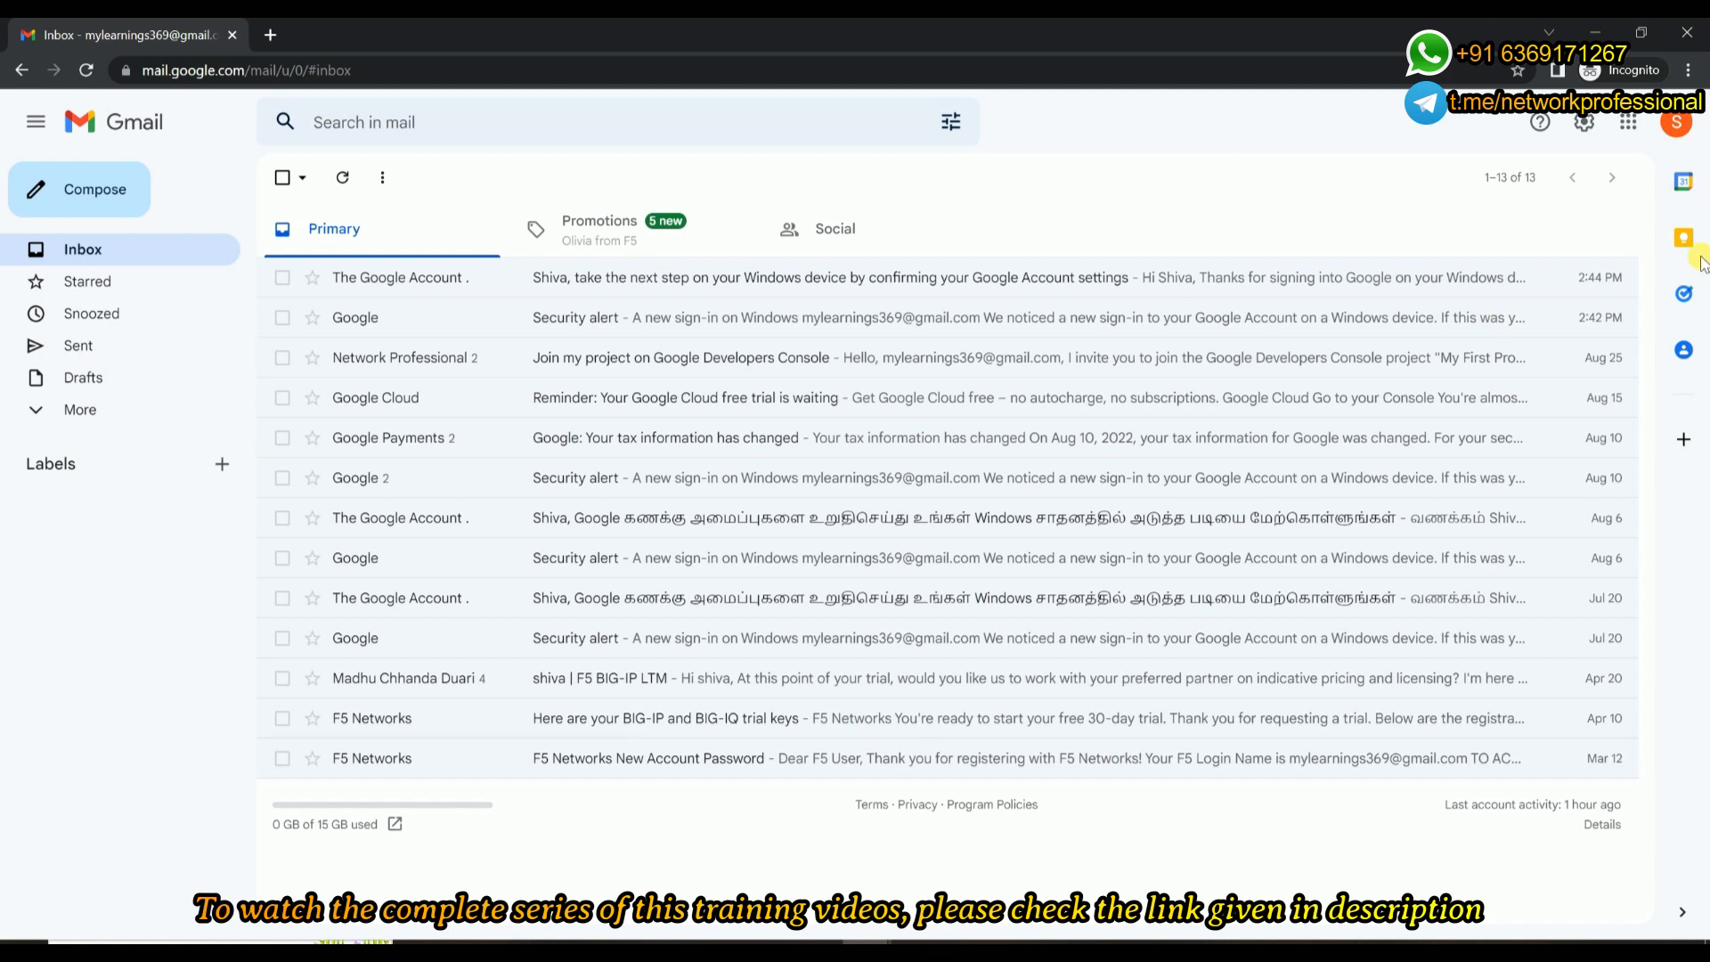
left_click(1676, 125)
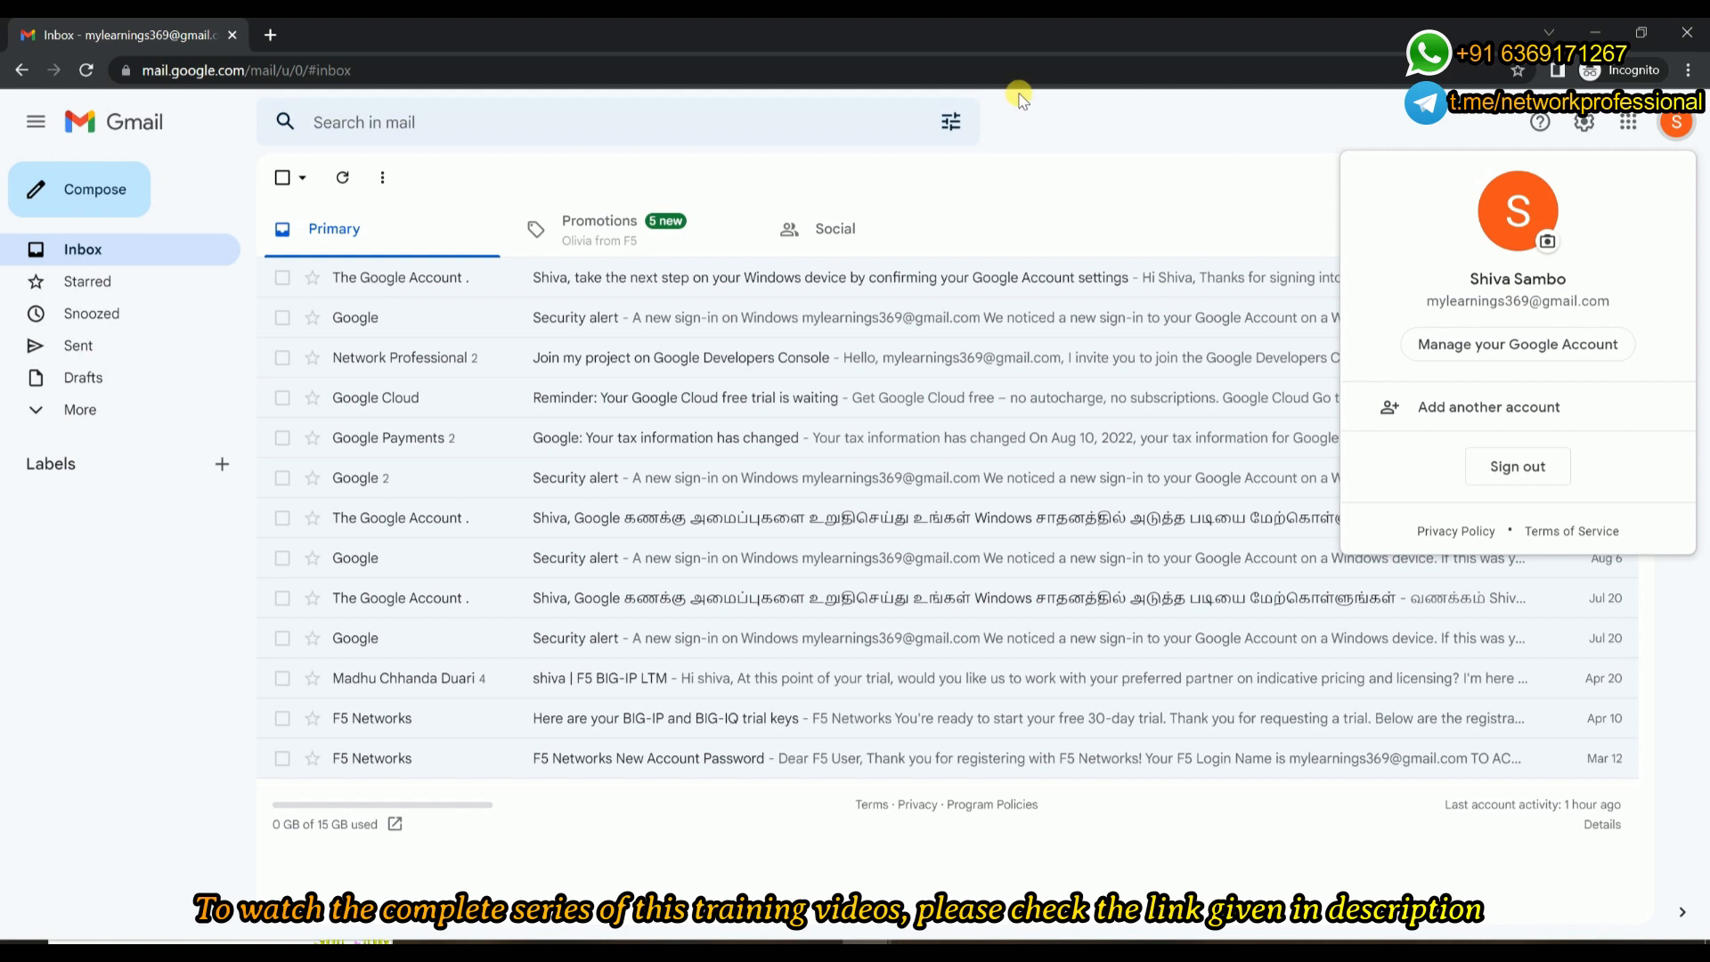
left_click(275, 35)
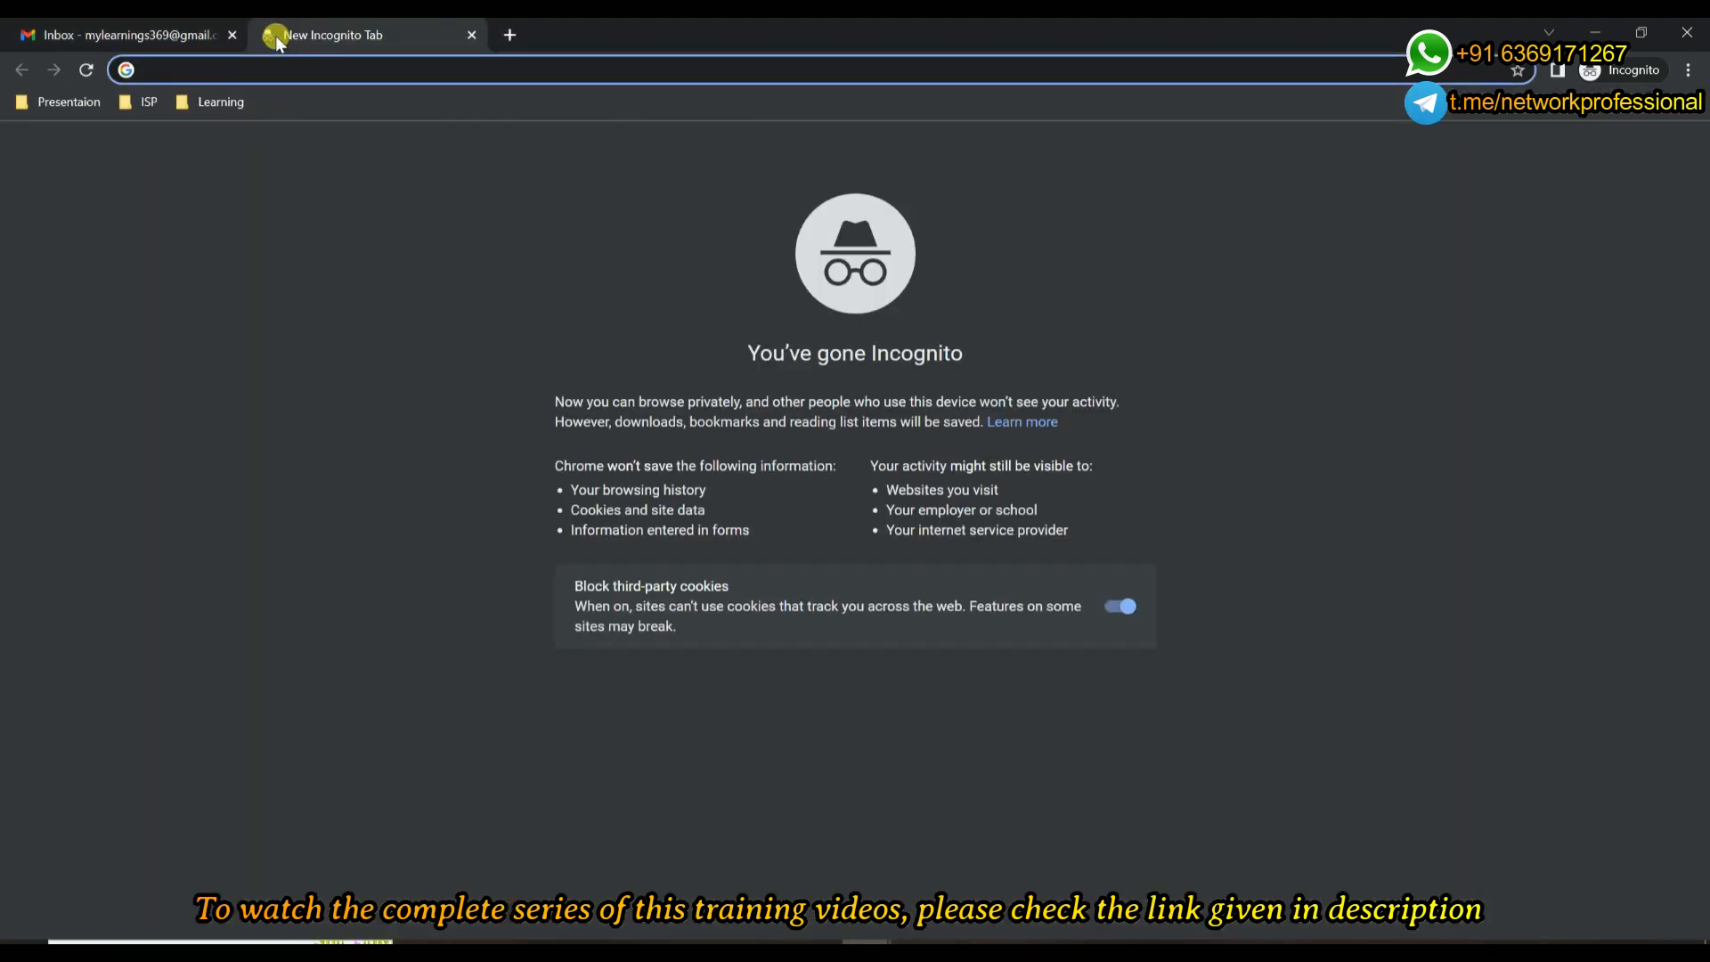
key("ctrl+v")
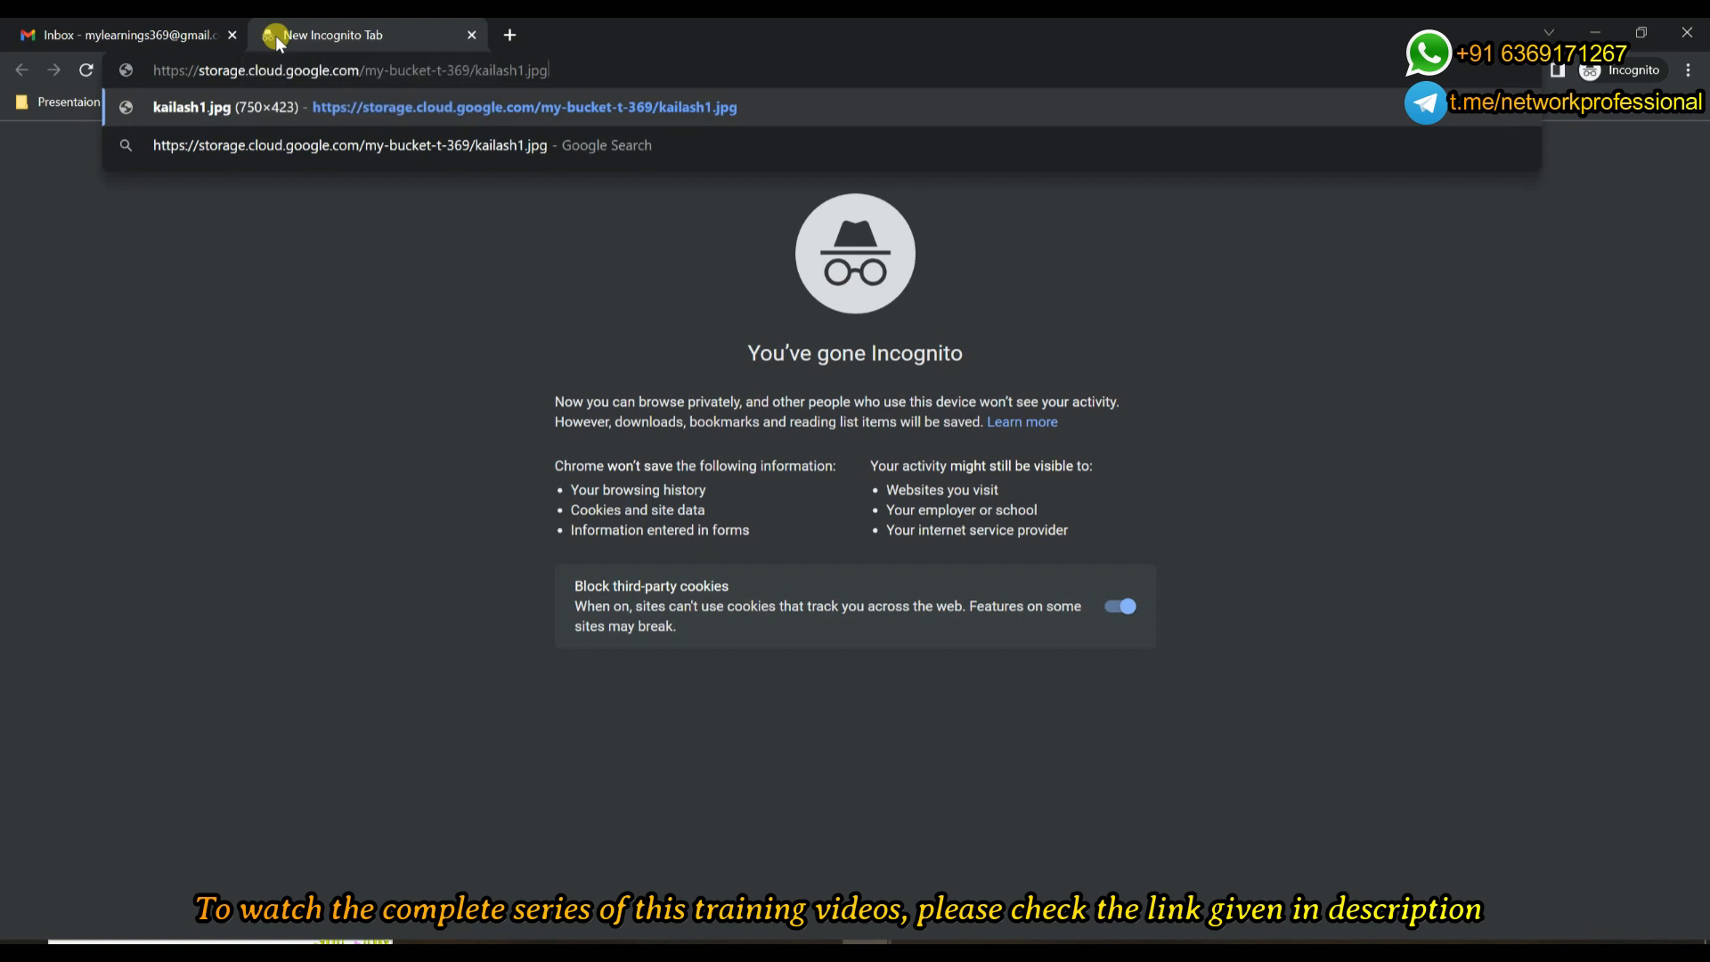
key("Return")
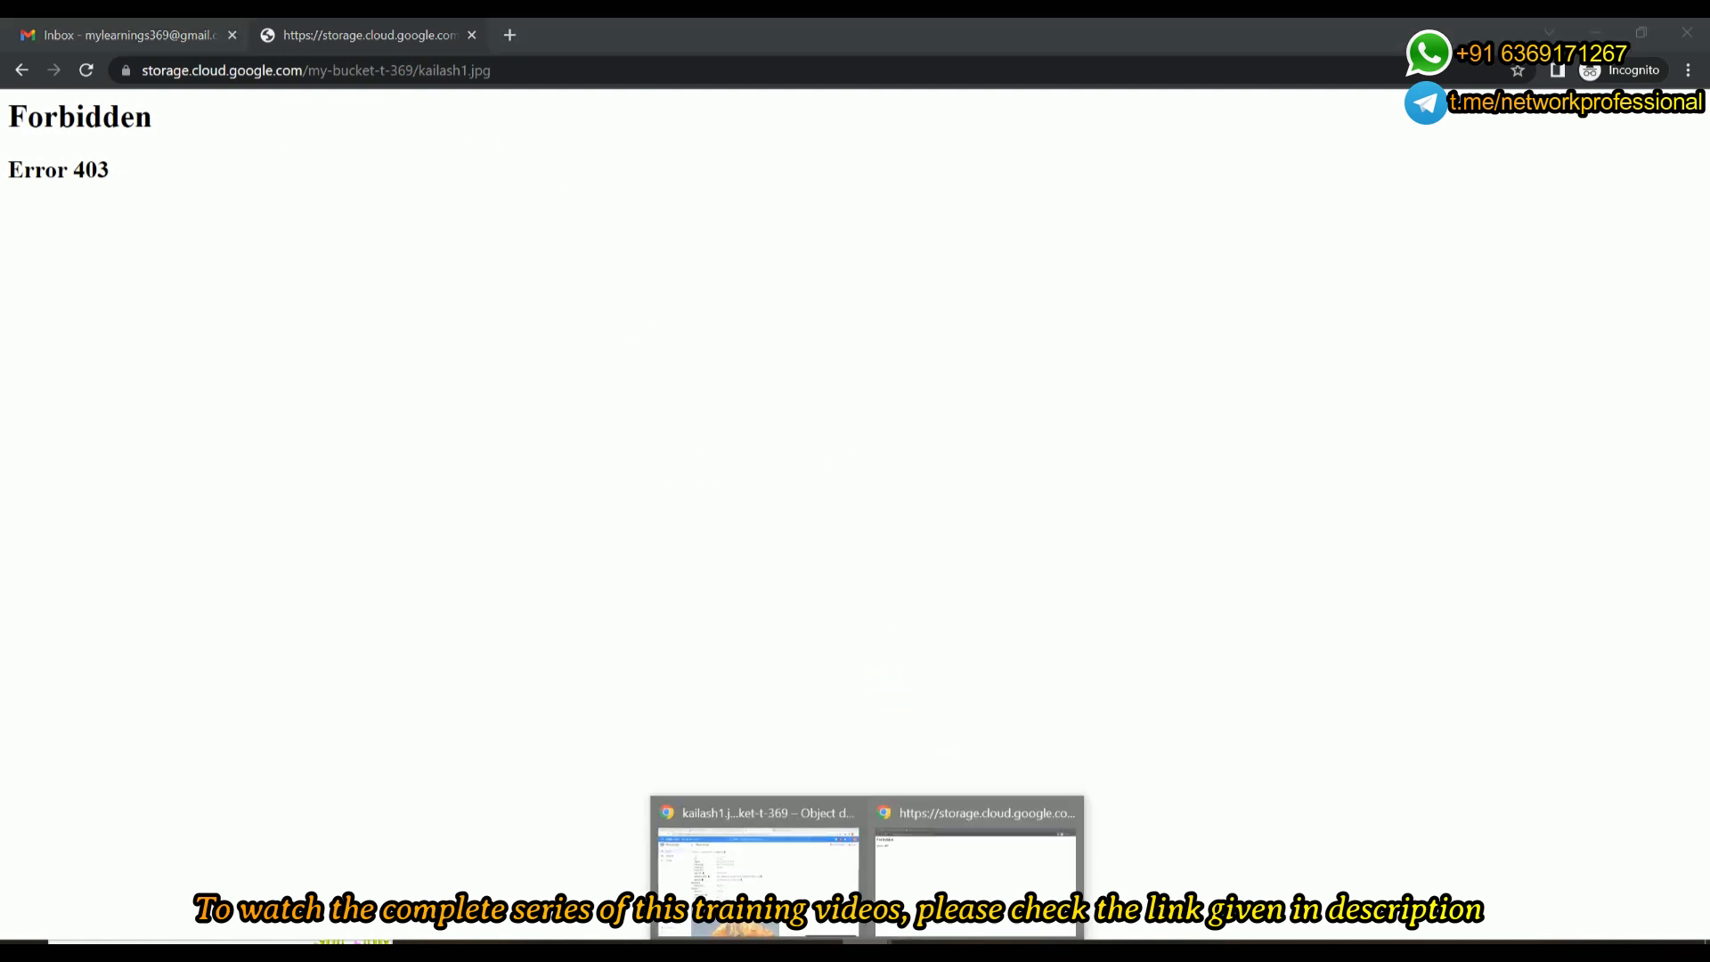
Start another Incognito window and load the copied authenticated URL of kailash1.jpg there.
right_click(867, 942)
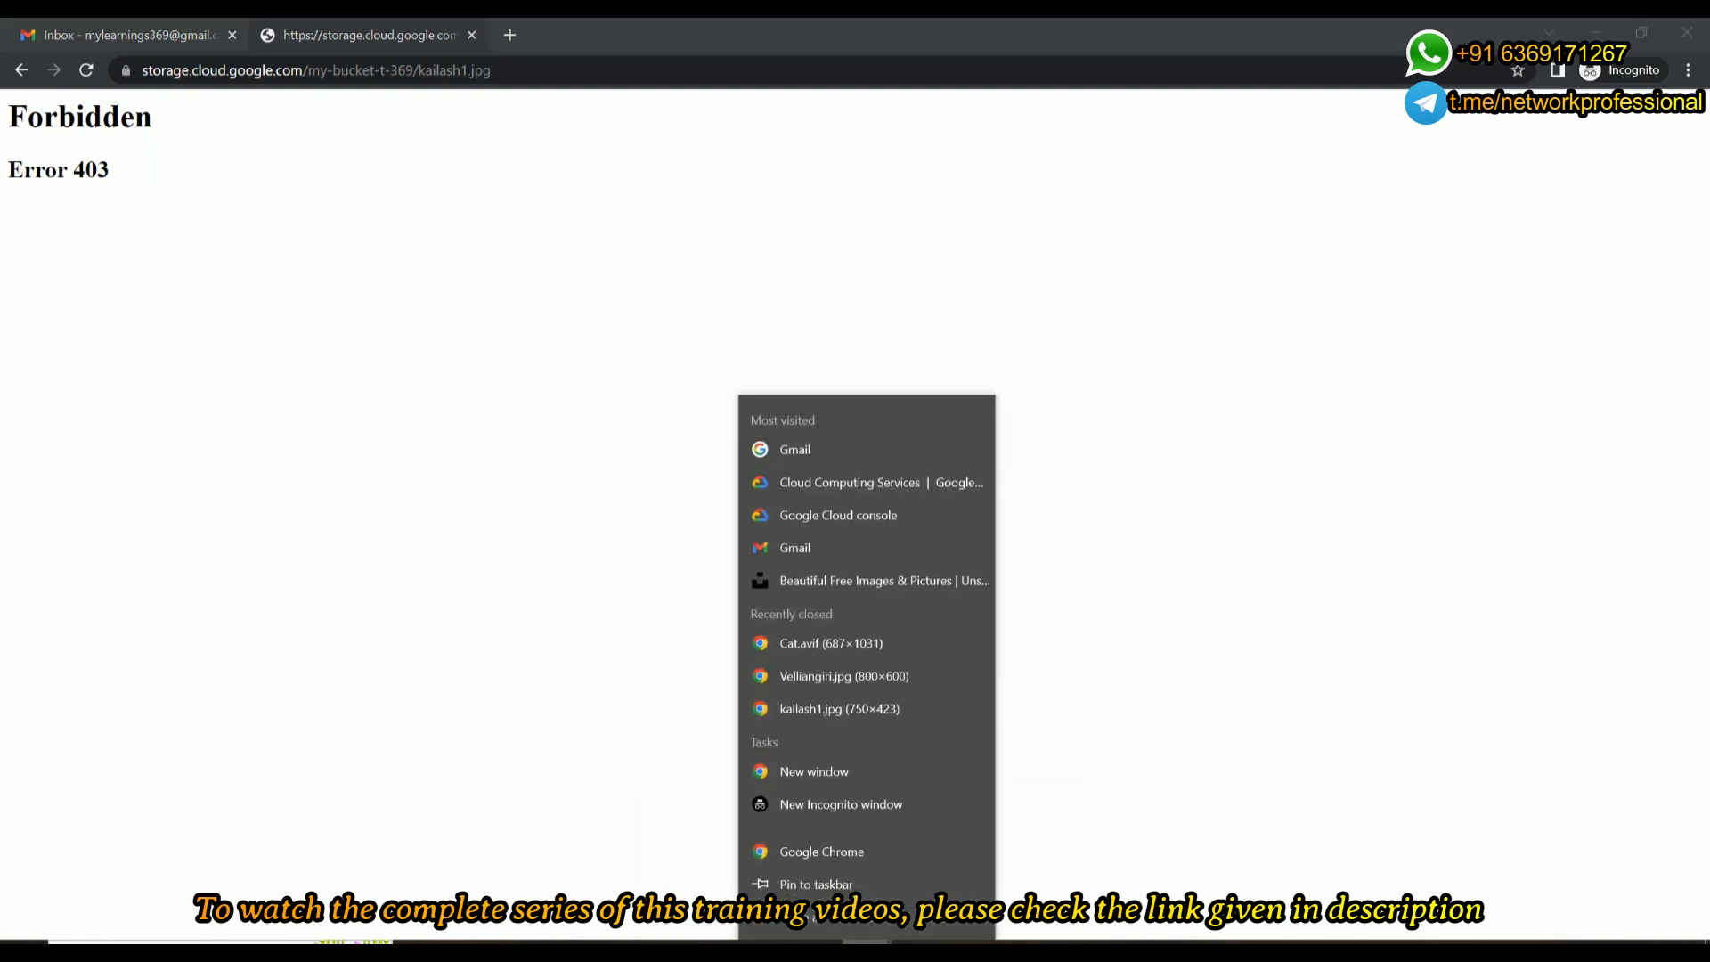
left_click(860, 804)
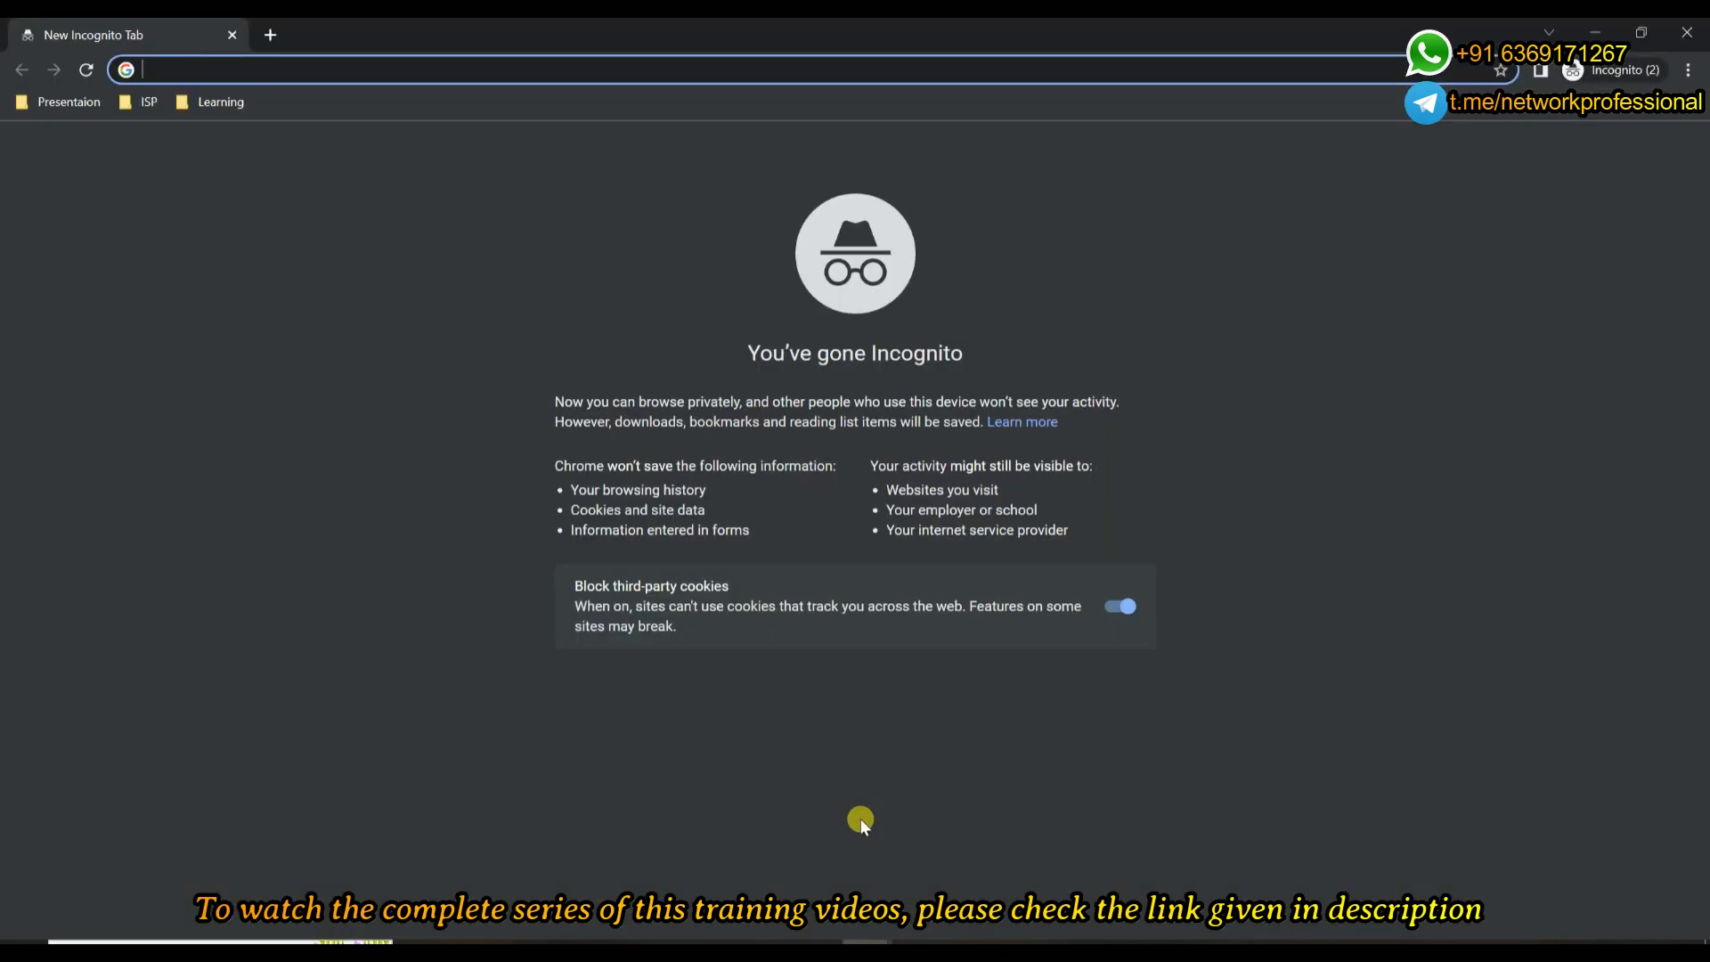
key("ctrl+v")
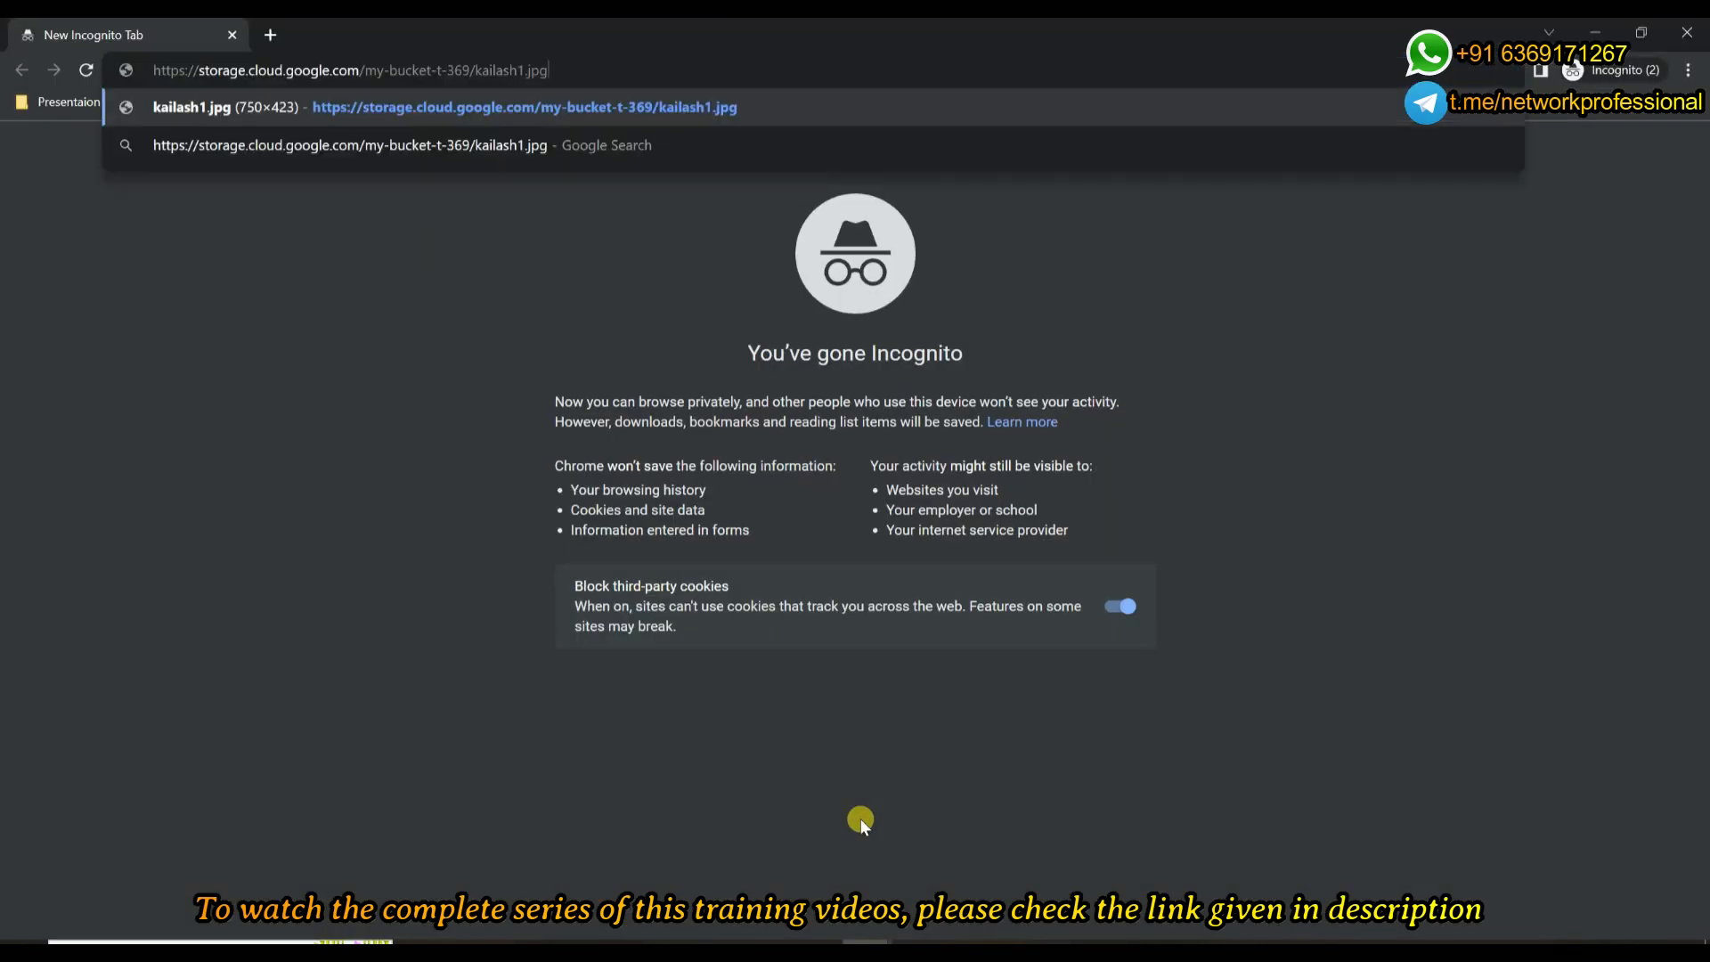
key("Return")
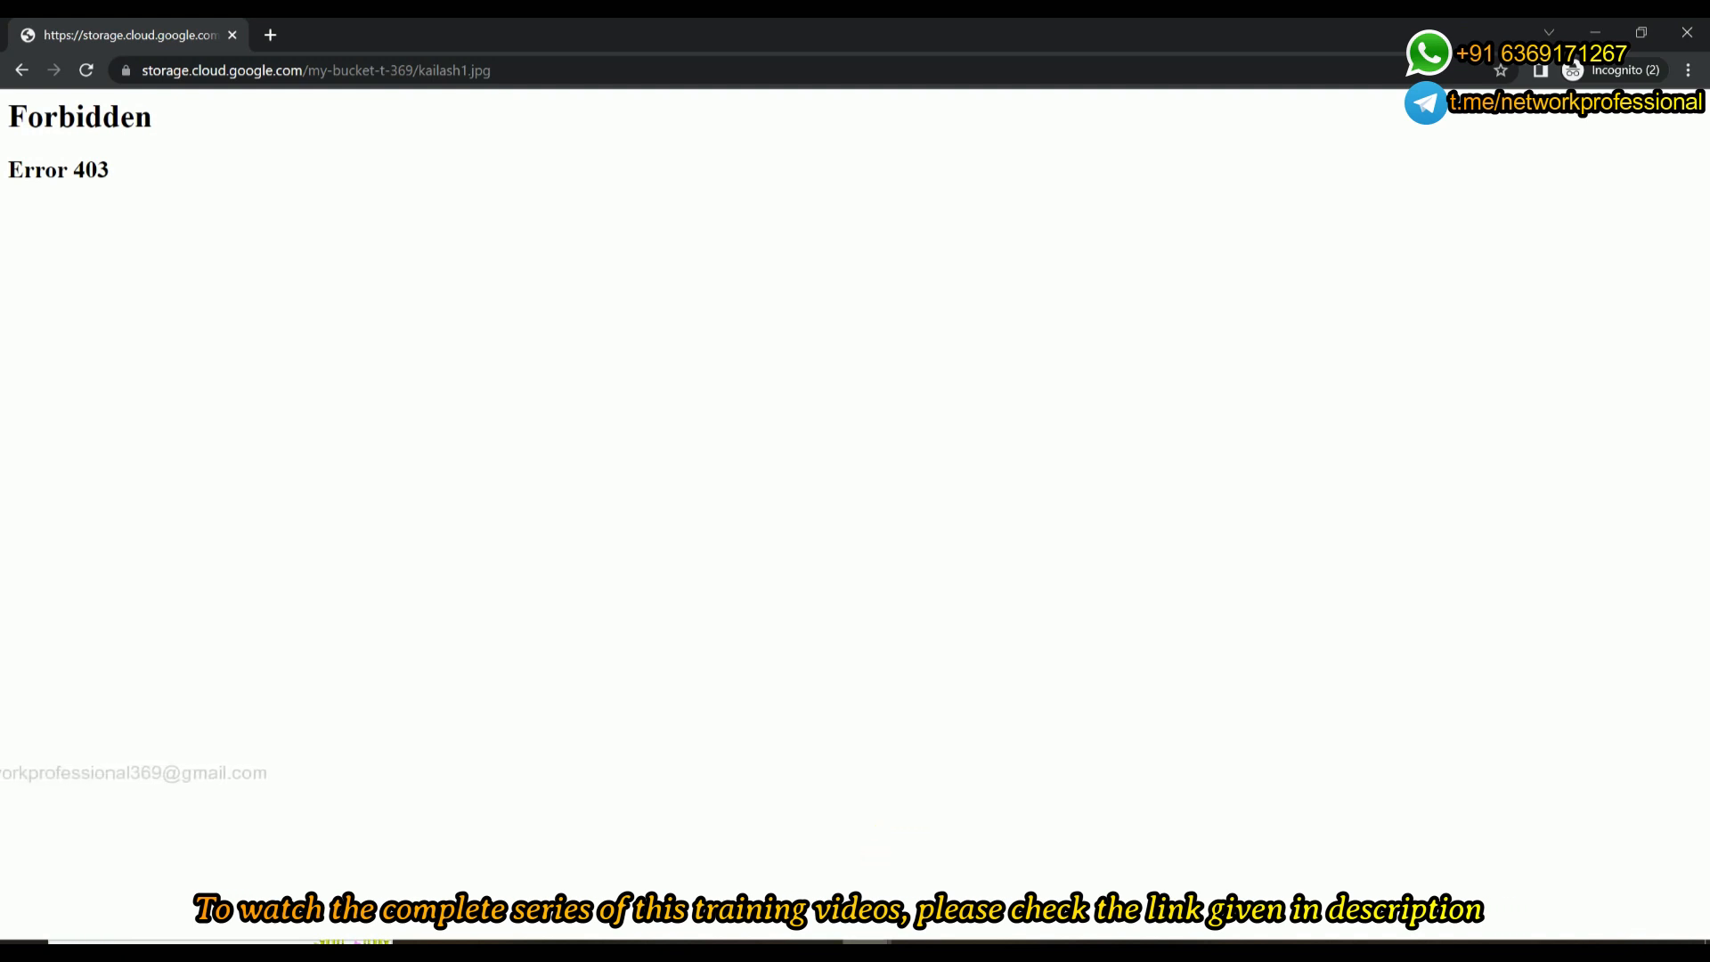
Return to the my-bucket-t-369 object list in the console window and upload the Cat image from the GCP Image folder.
mouse_move(865, 942)
left_click(742, 893)
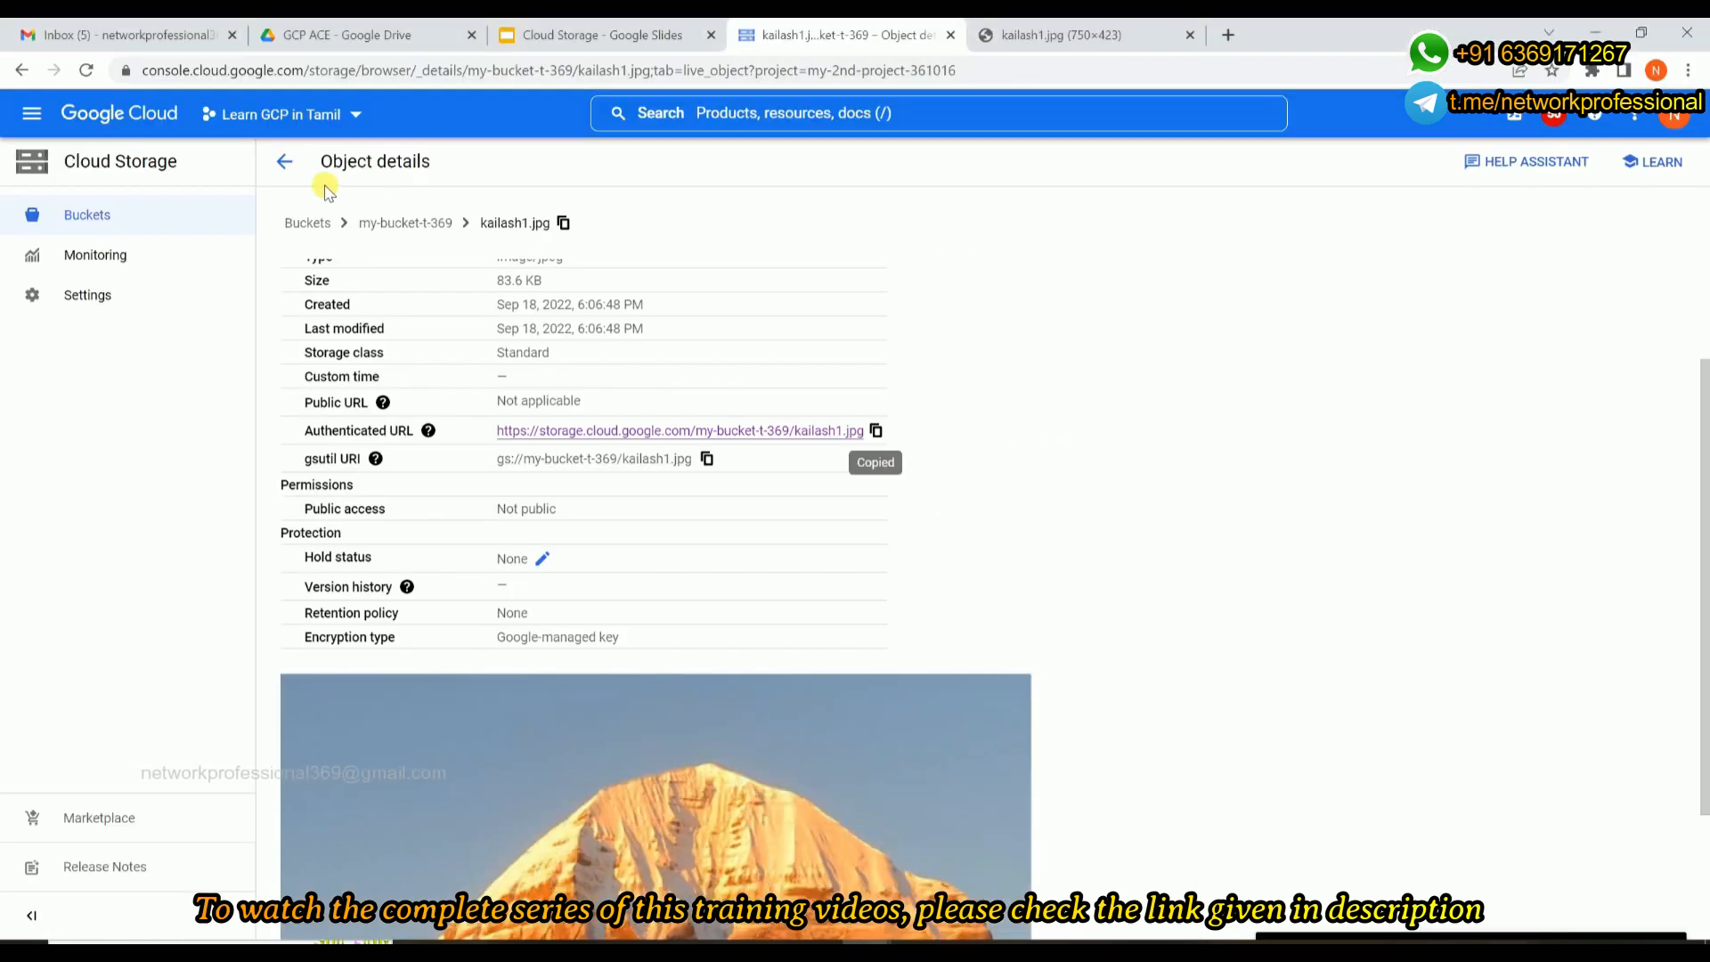
left_click(286, 162)
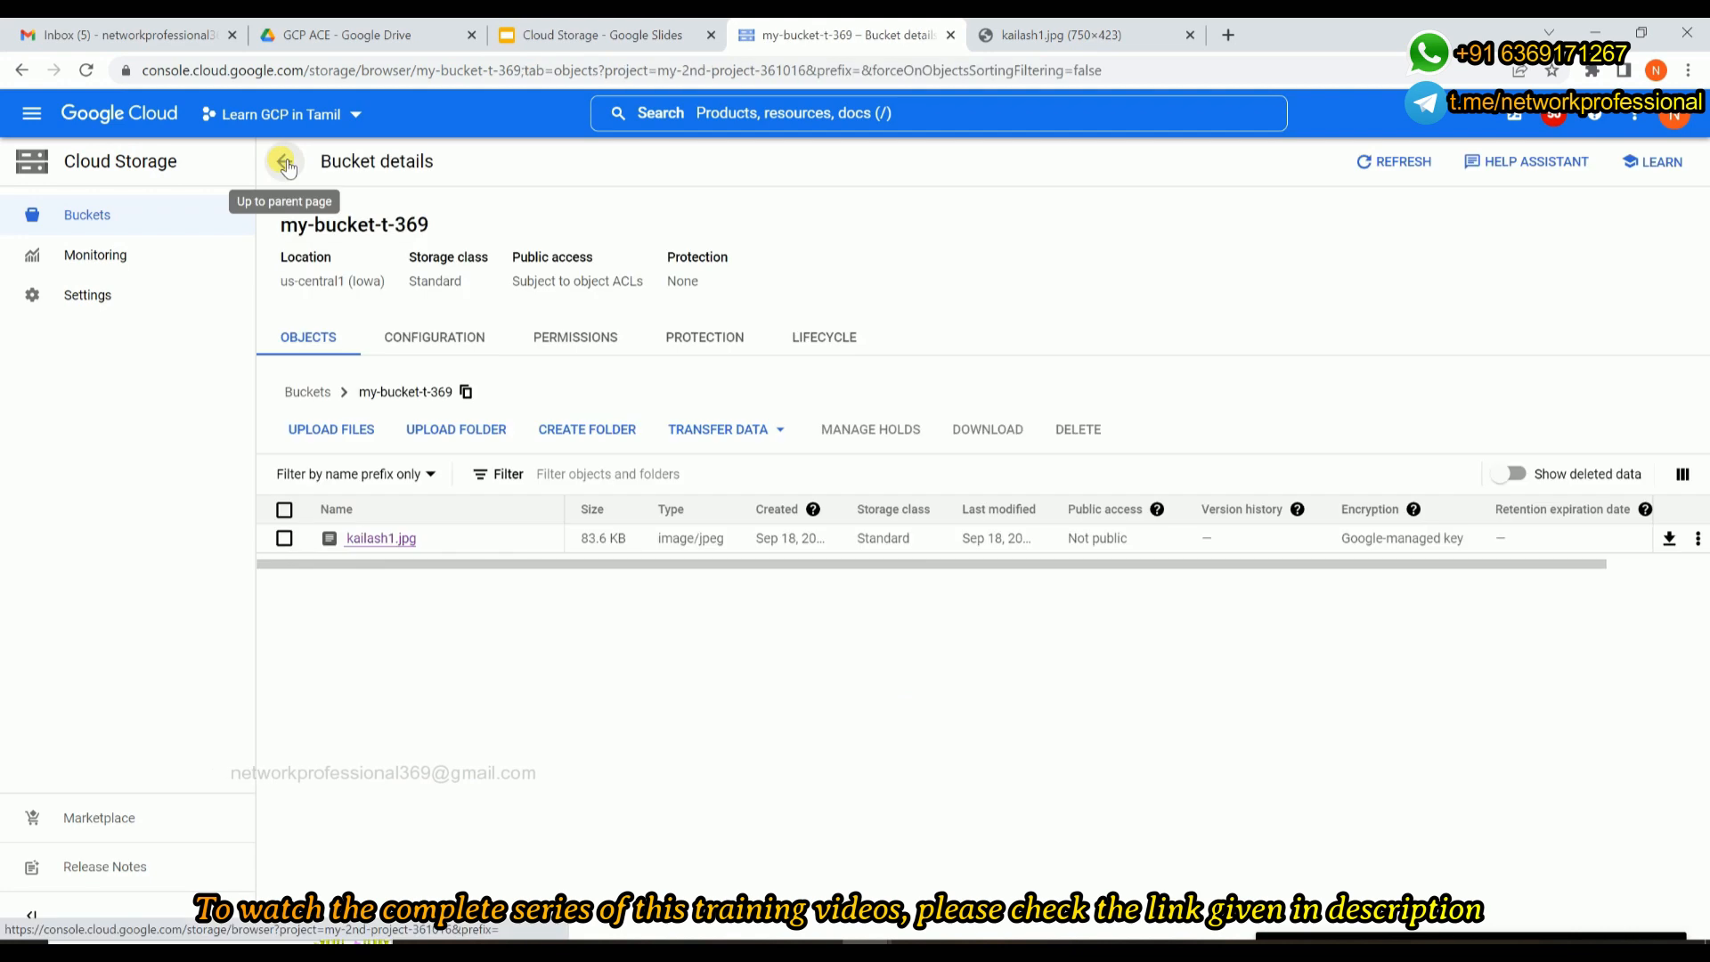
left_click(331, 433)
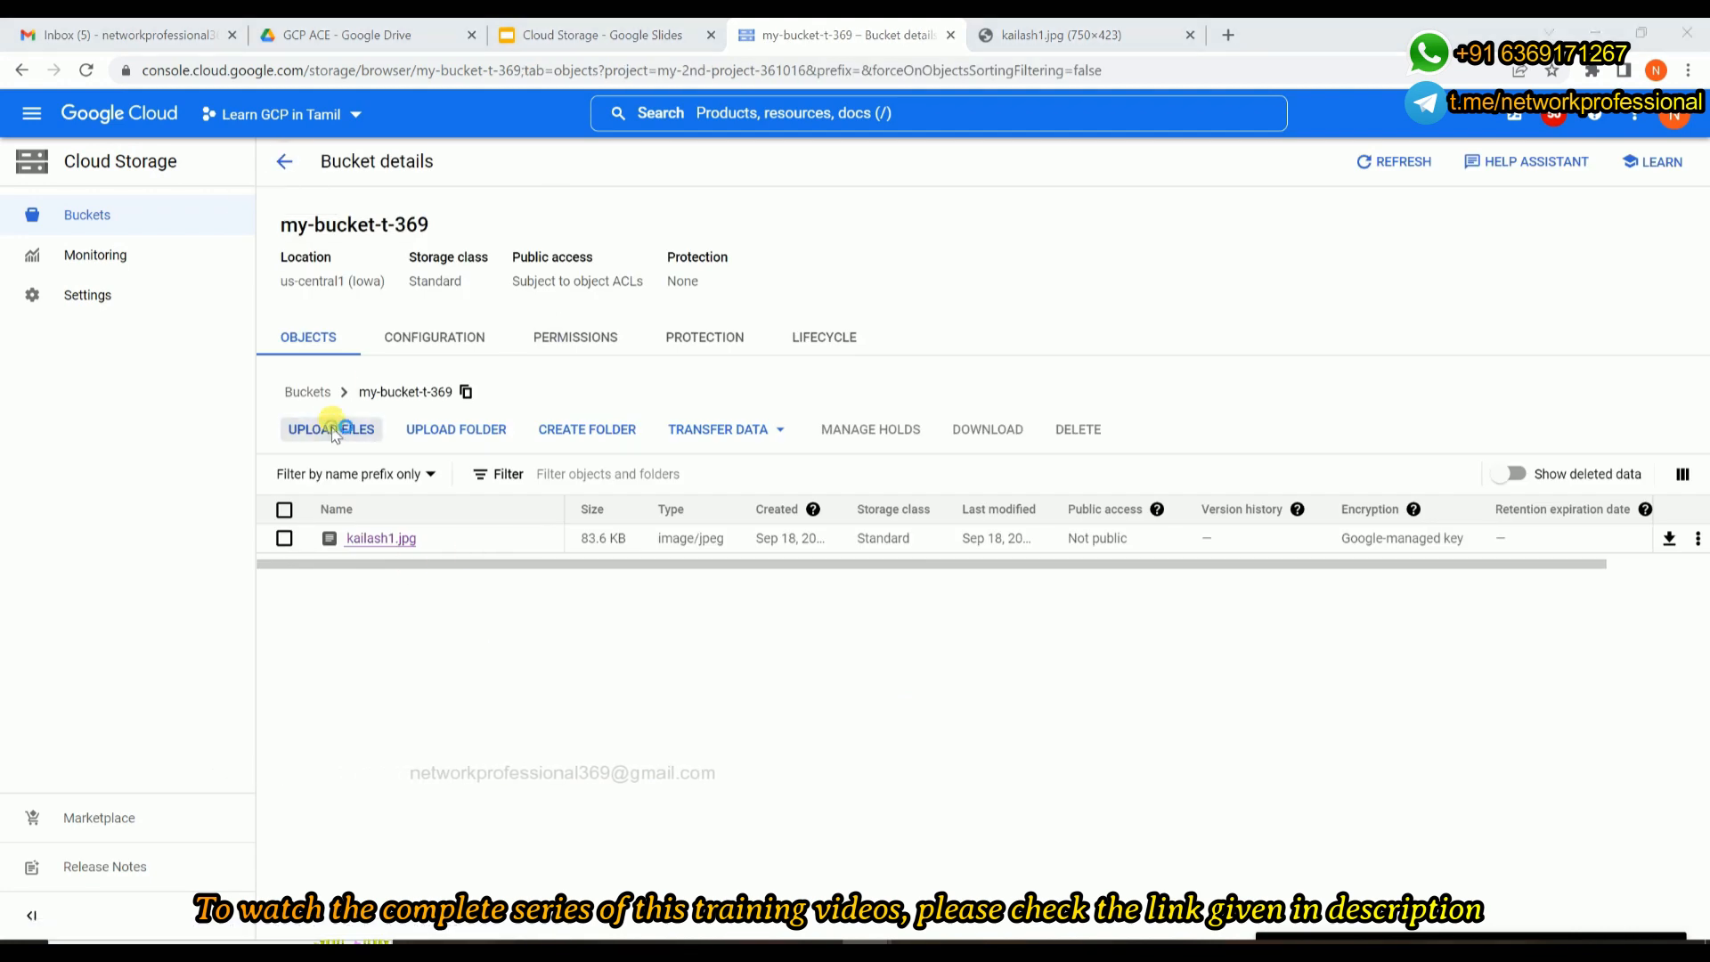
left_click(227, 182)
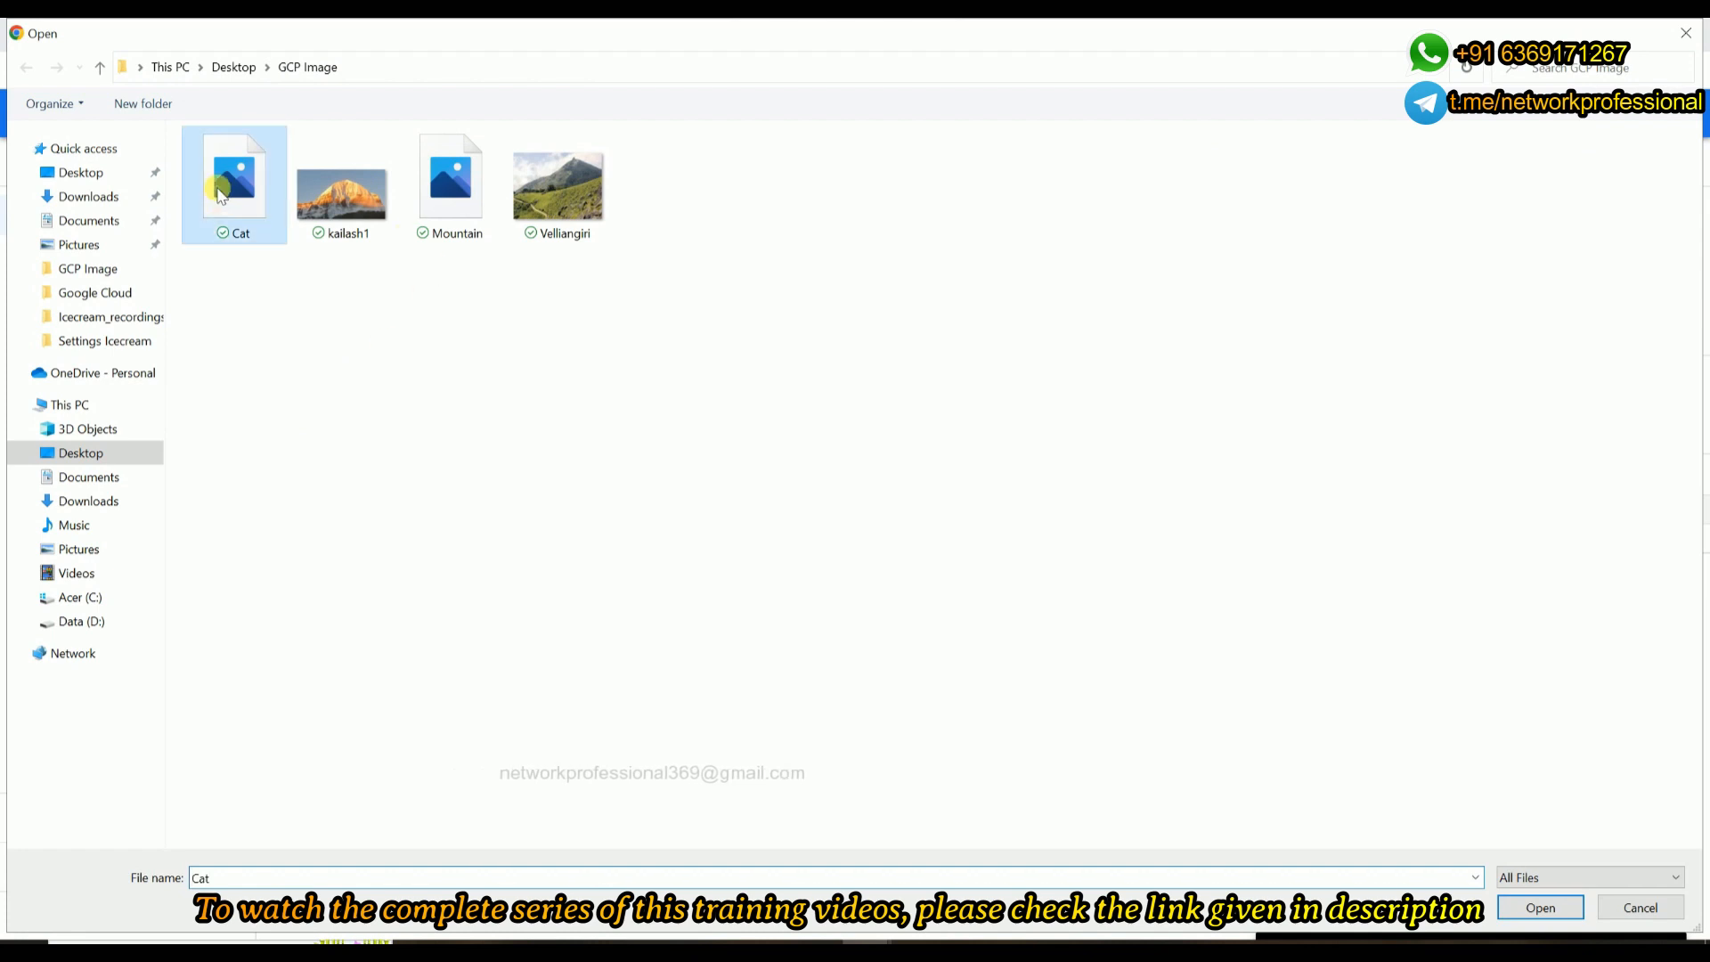
double_click(225, 187)
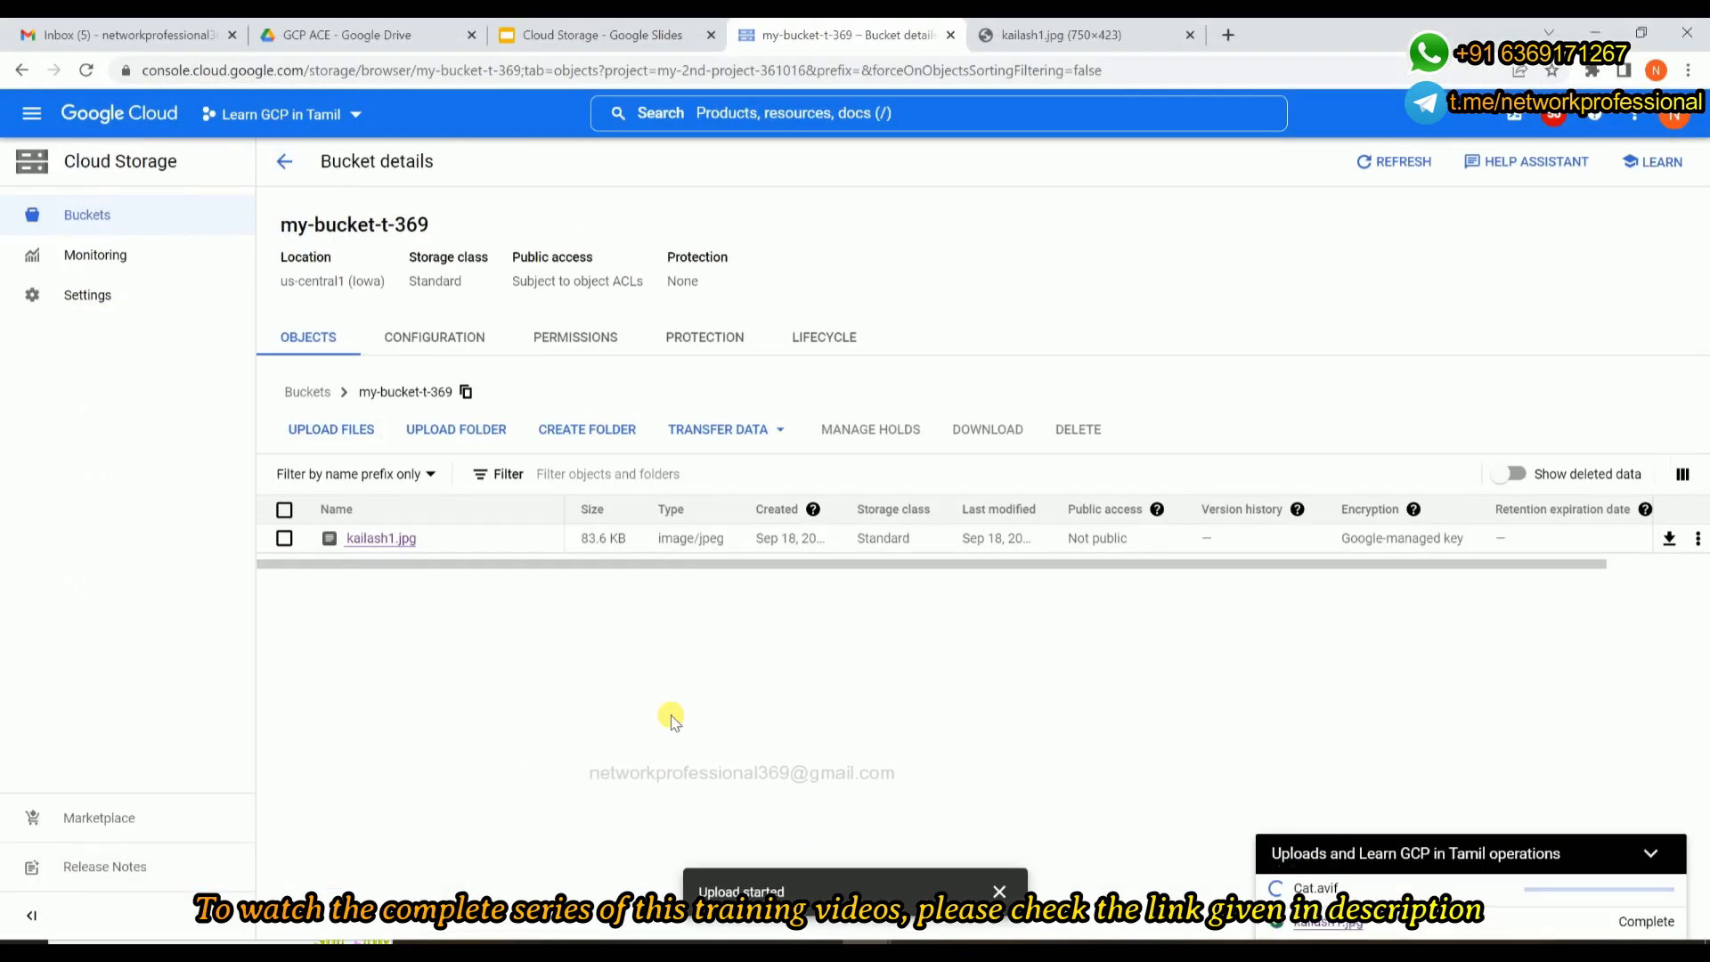